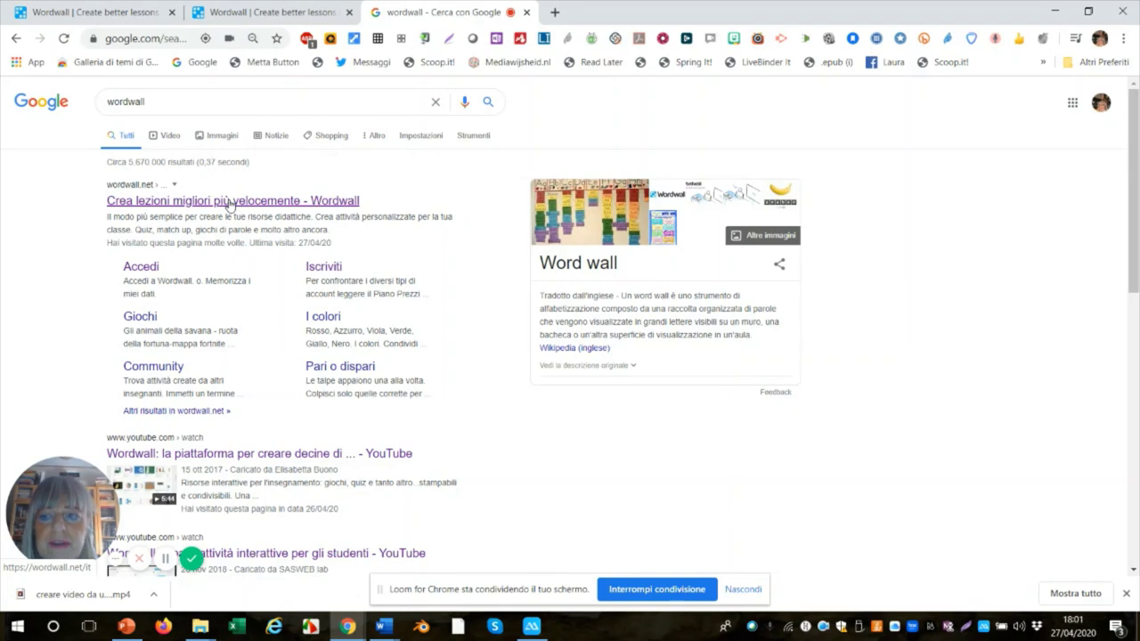
Open the Wordwall site from the search results, review its account upgrade plans and return to the home page
left_click(230, 204)
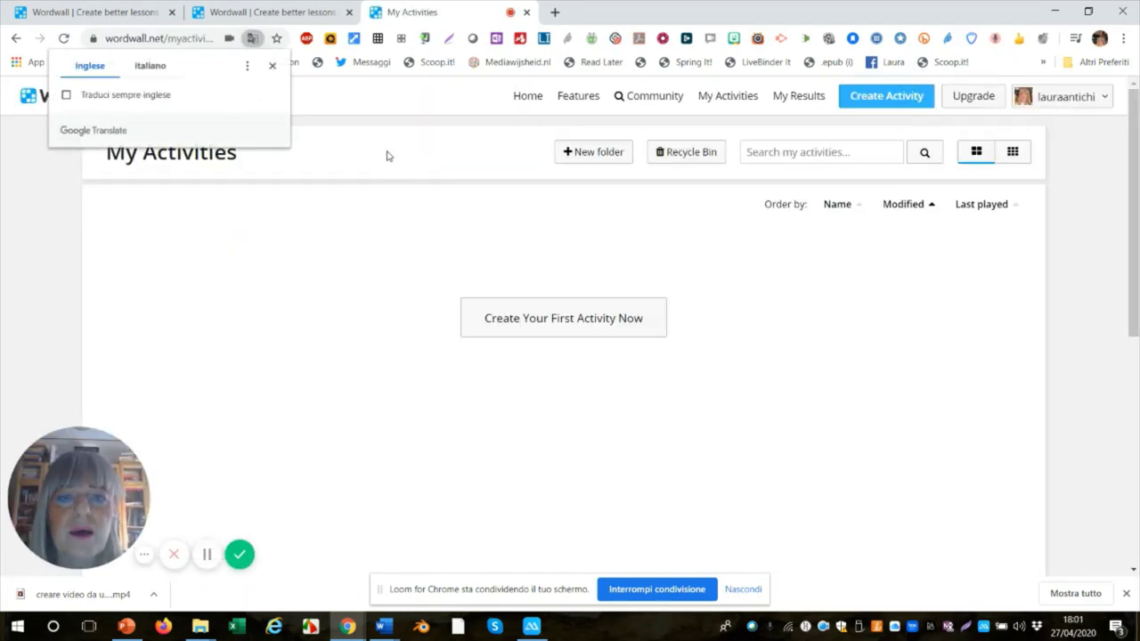
left_click(526, 96)
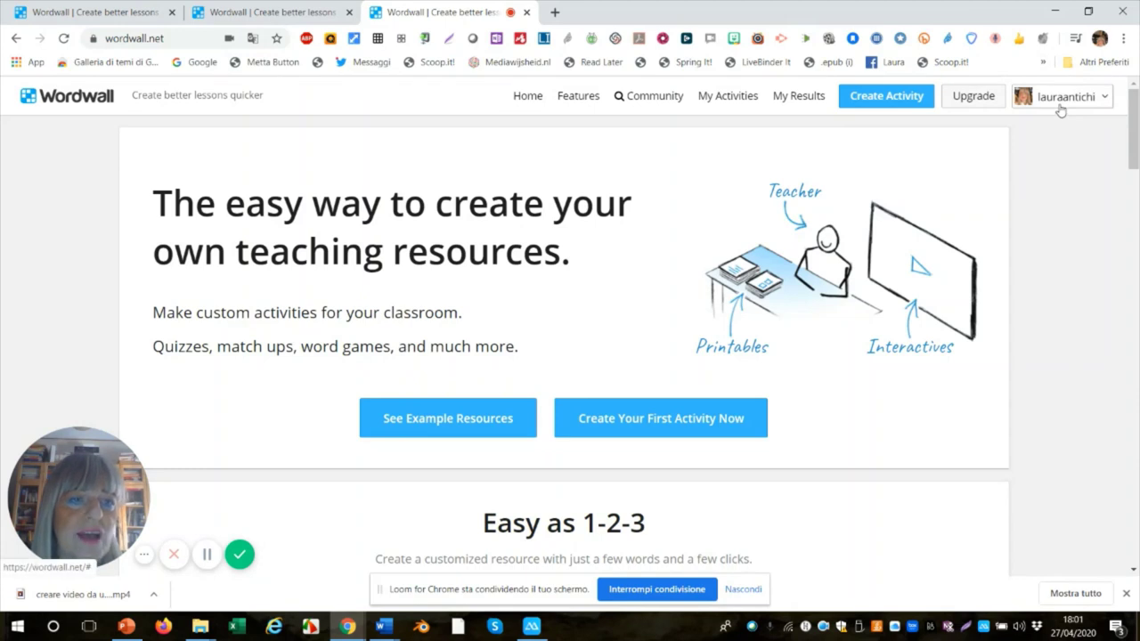
left_click(968, 103)
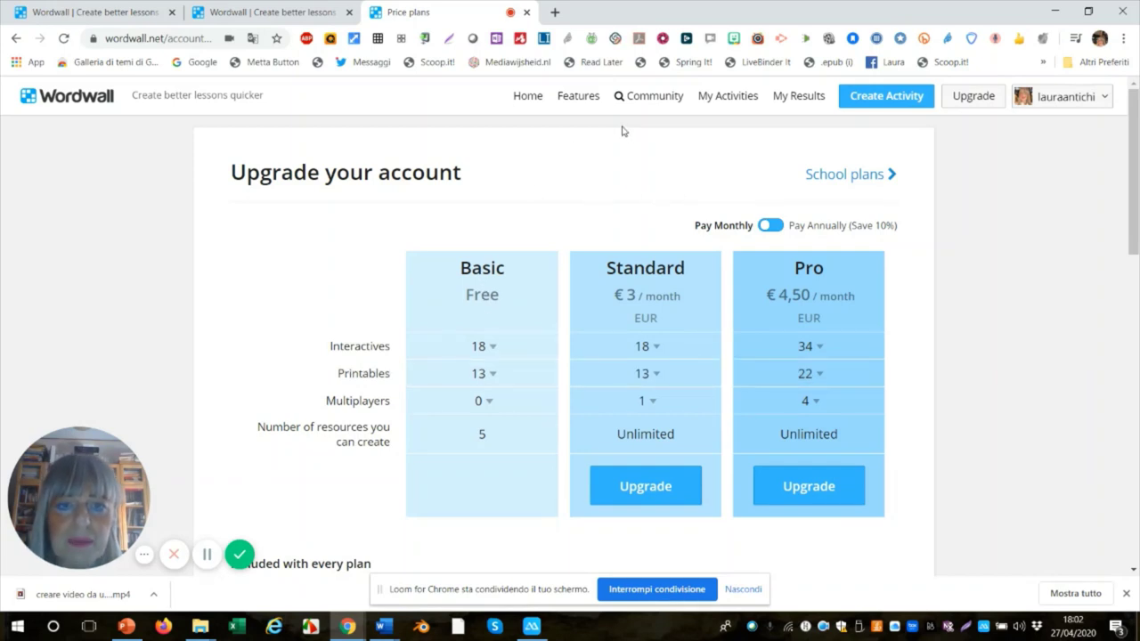
left_click(526, 96)
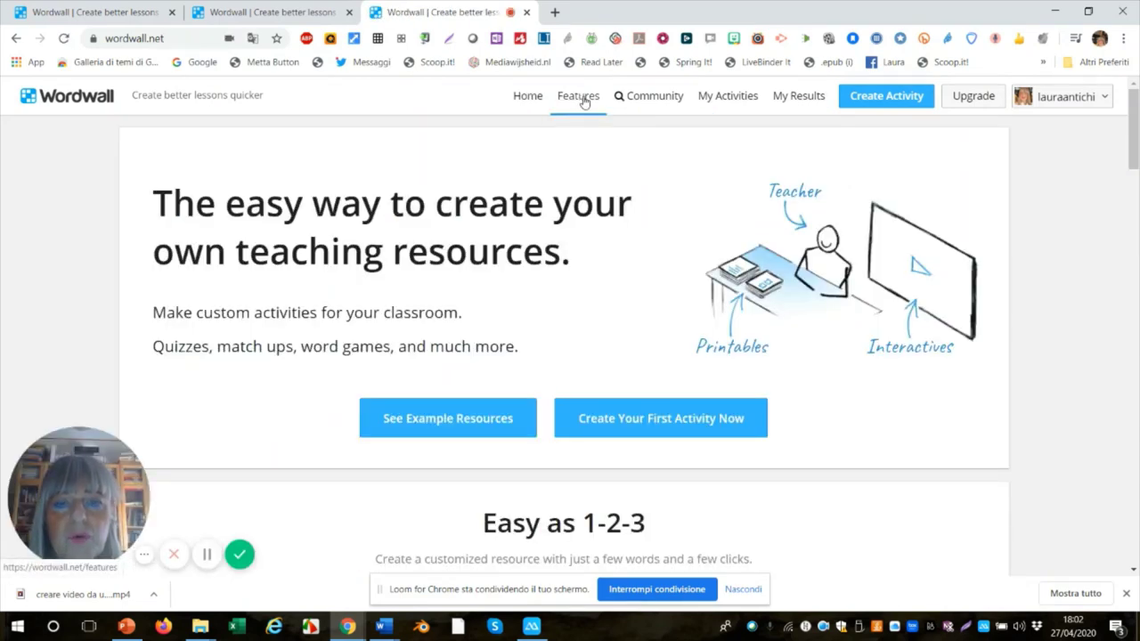
Browse the public activities shared by other teachers in the Wordwall community
left_click(637, 96)
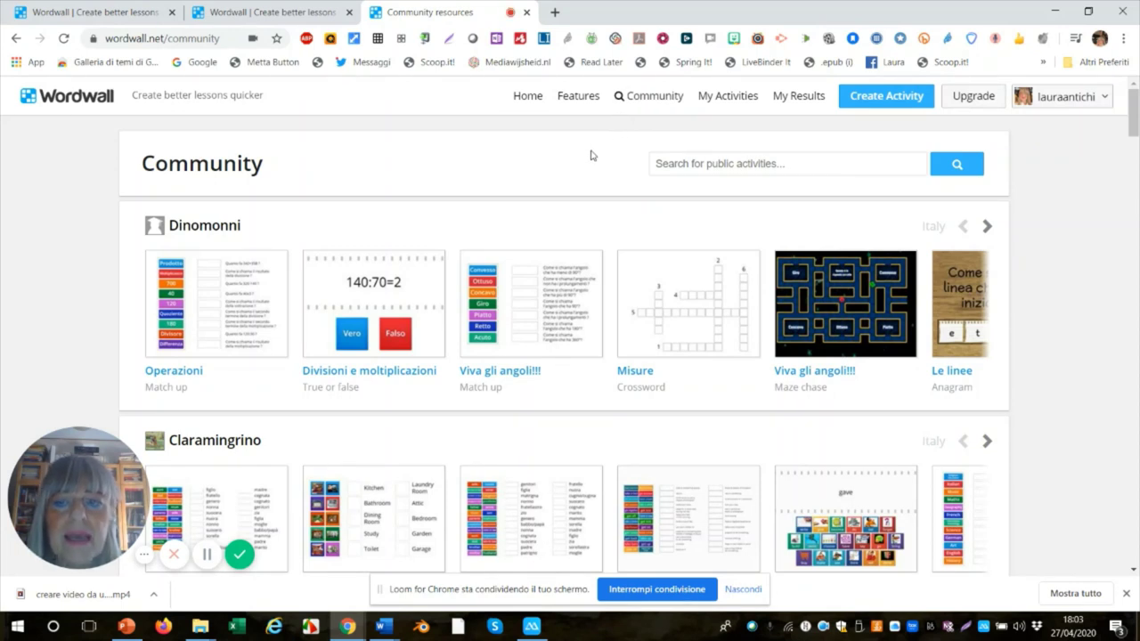
scroll(590, 156, "down", 3)
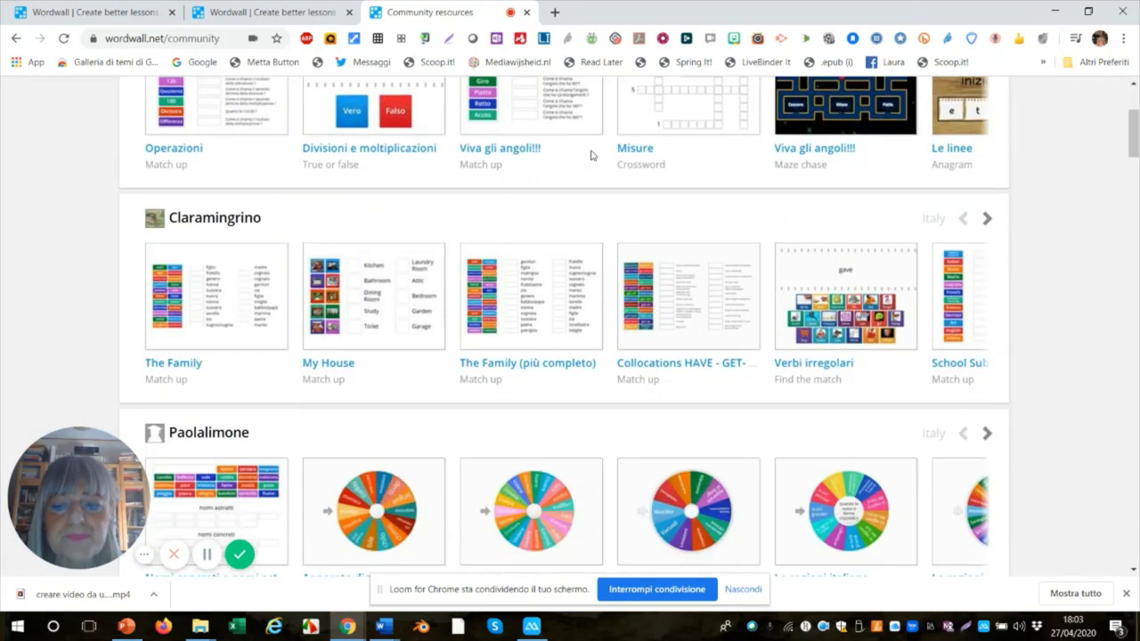
scroll(590, 156, "down", 3)
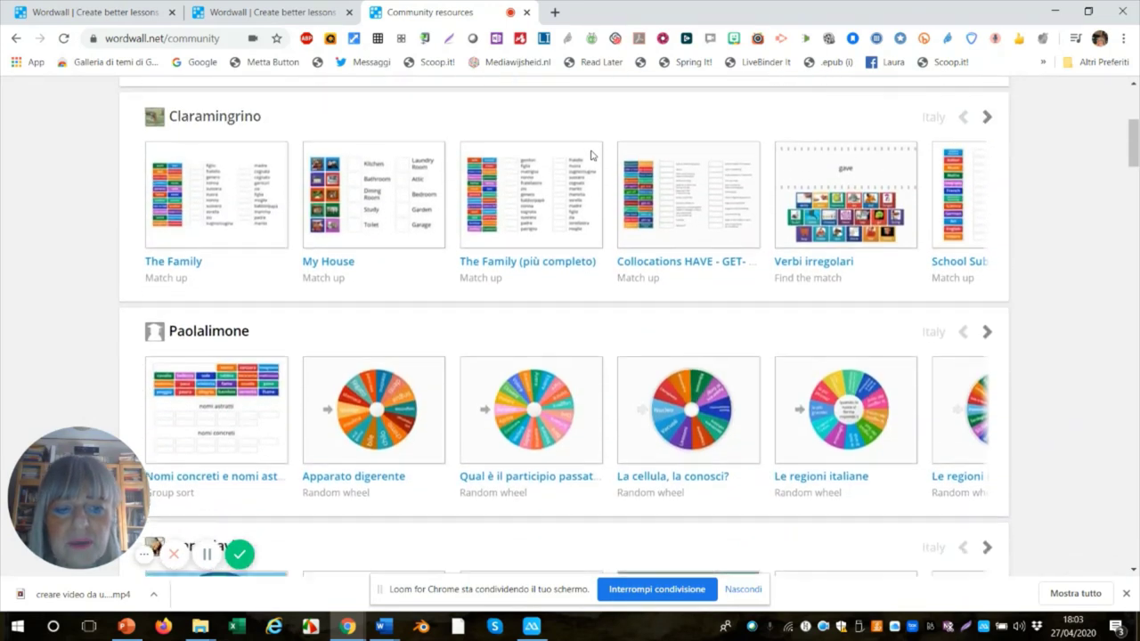
scroll(590, 156, "down", 5)
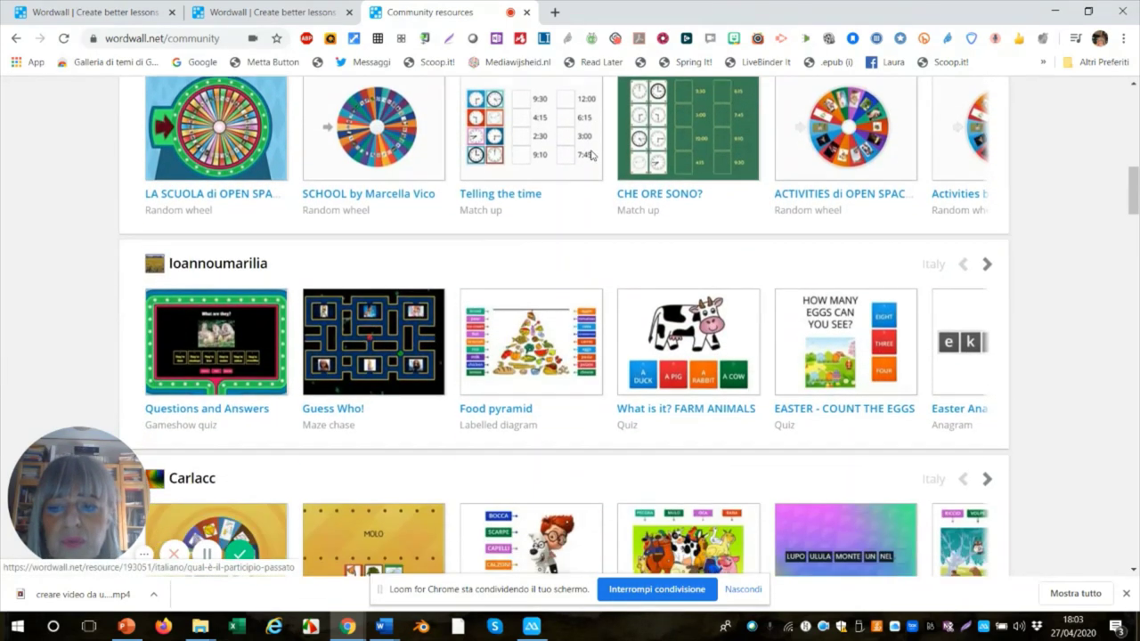
scroll(590, 156, "up", 11)
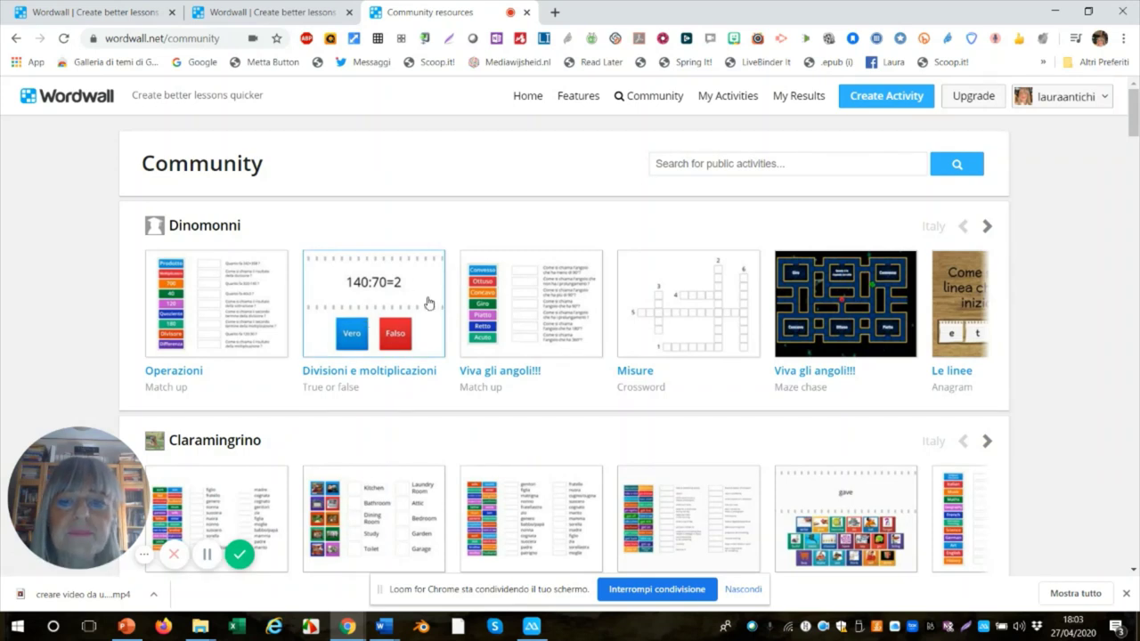
Start creating a new activity and look through the available interactive templates
left_click(862, 102)
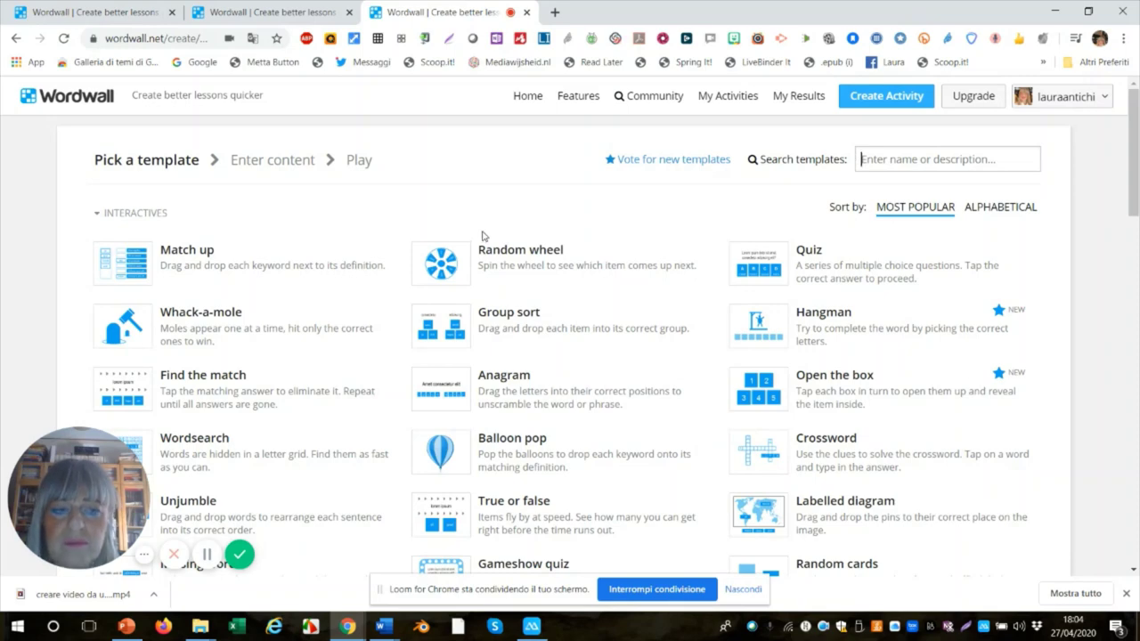
scroll(481, 235, "down", 1)
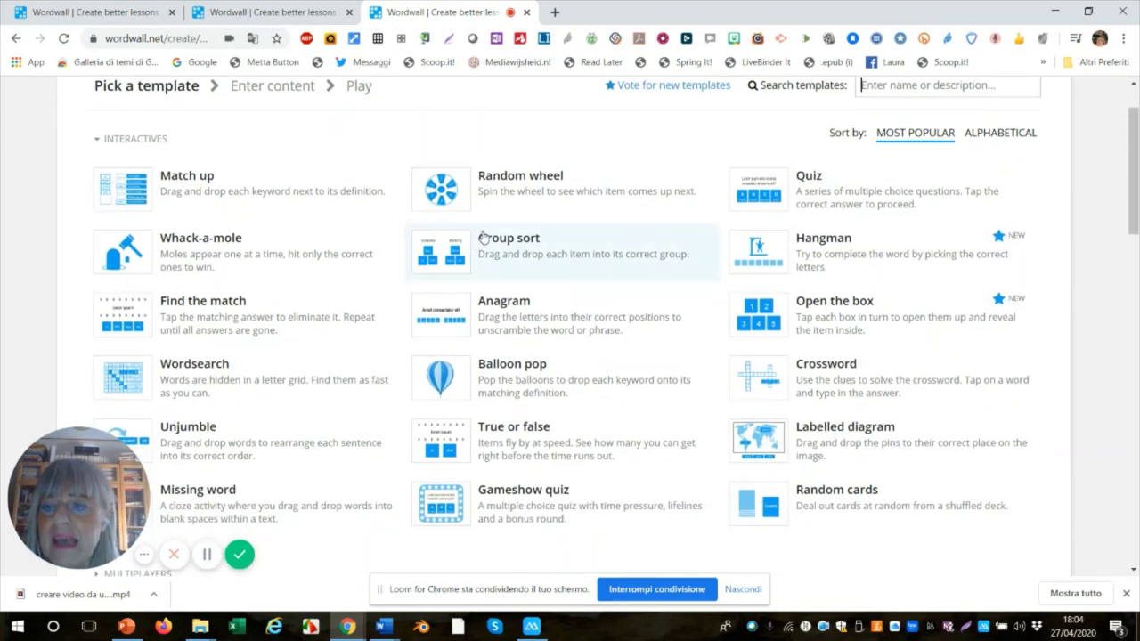
scroll(481, 235, "down", 1)
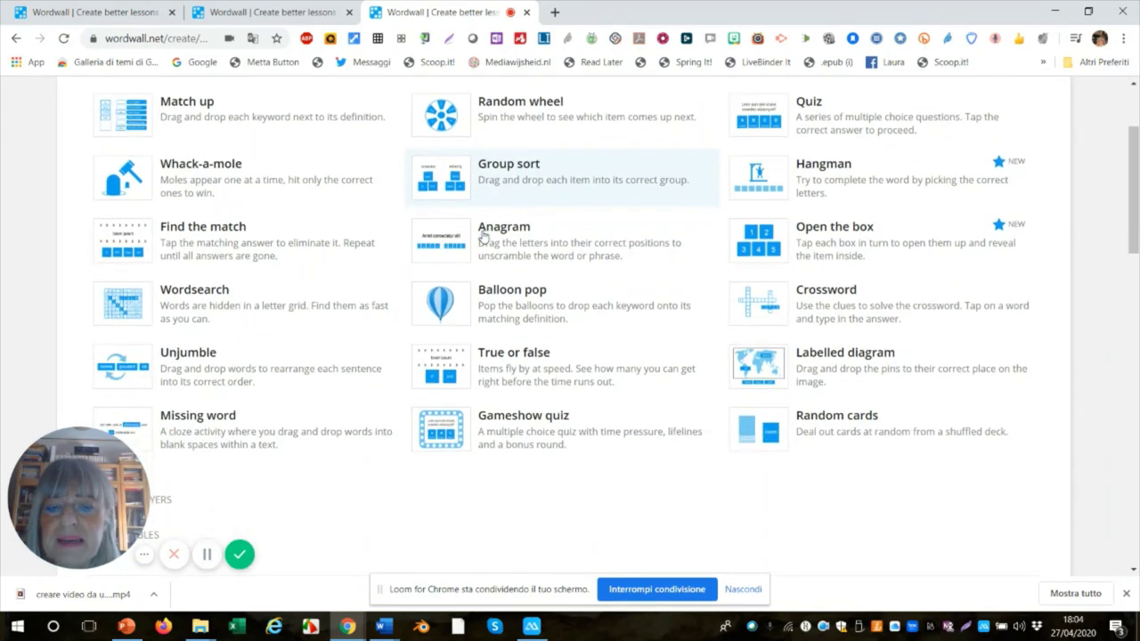
scroll(482, 235, "up", 2)
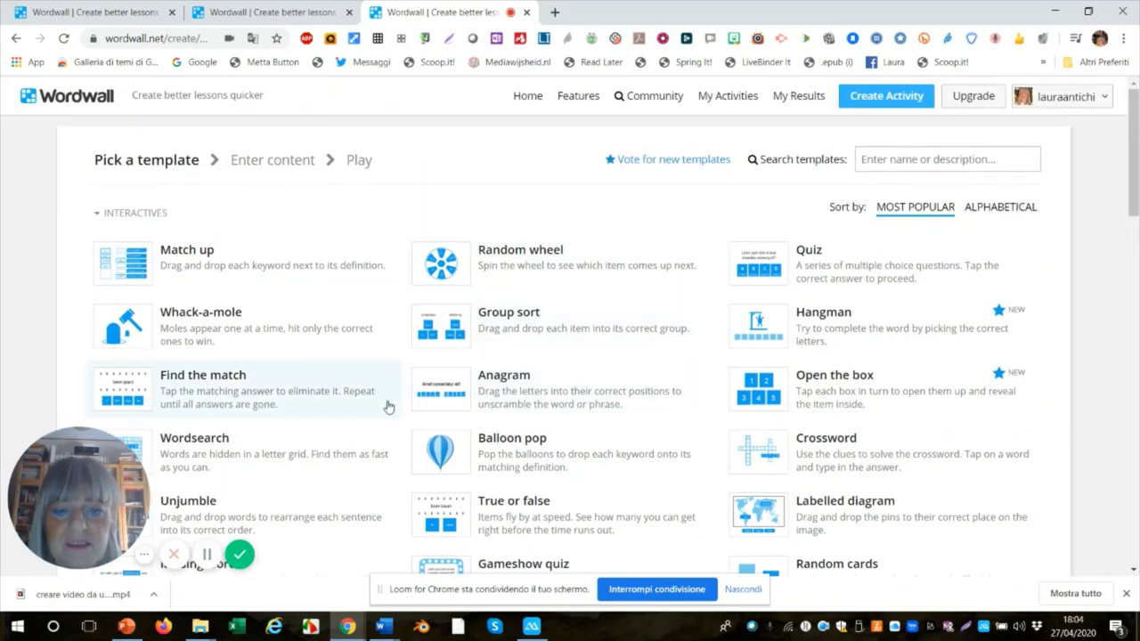
scroll(529, 329, "down", 3)
scroll(528, 328, "up", 3)
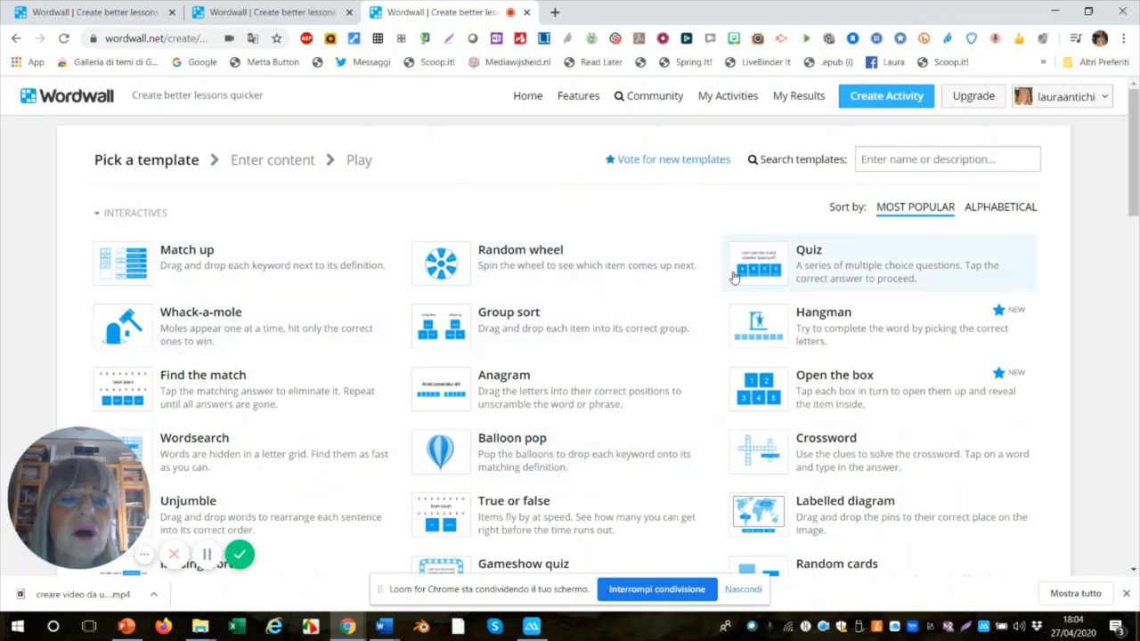
scroll(734, 456, "down", 1)
scroll(734, 456, "down", 4)
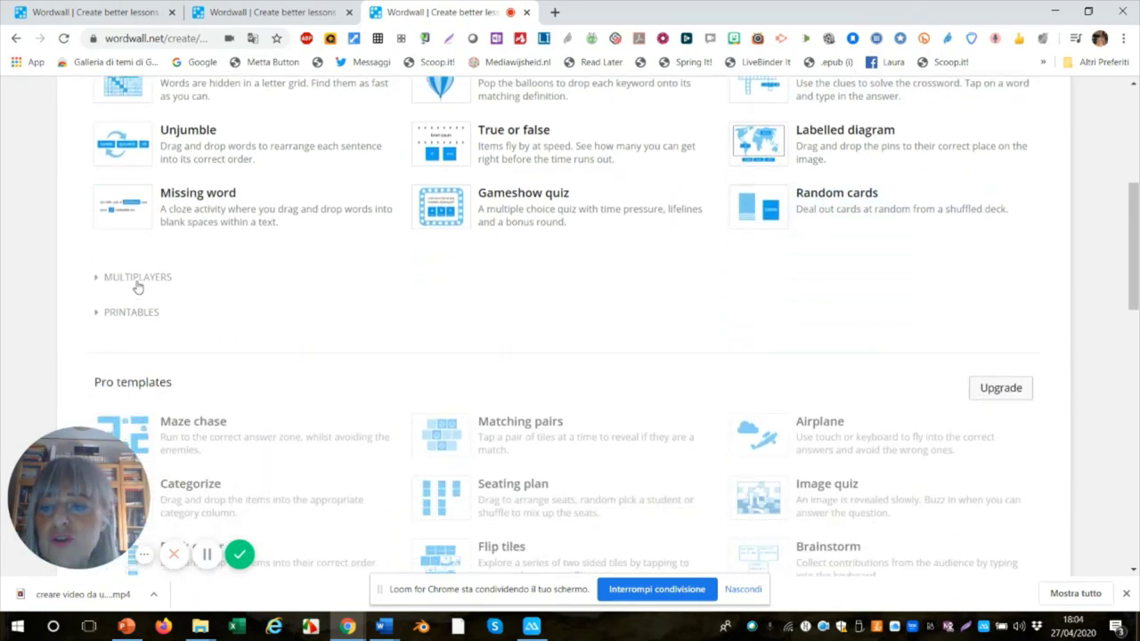
Expand the Multiplayers and Printables template groups and review them along with the Pro templates
left_click(139, 278)
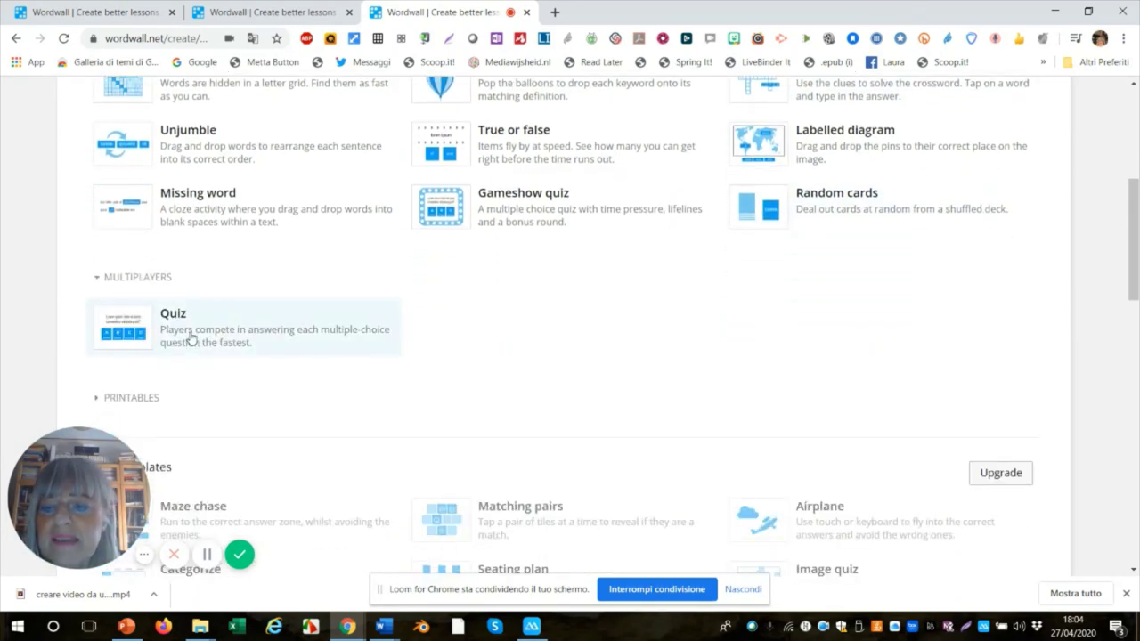
scroll(204, 328, "down", 2)
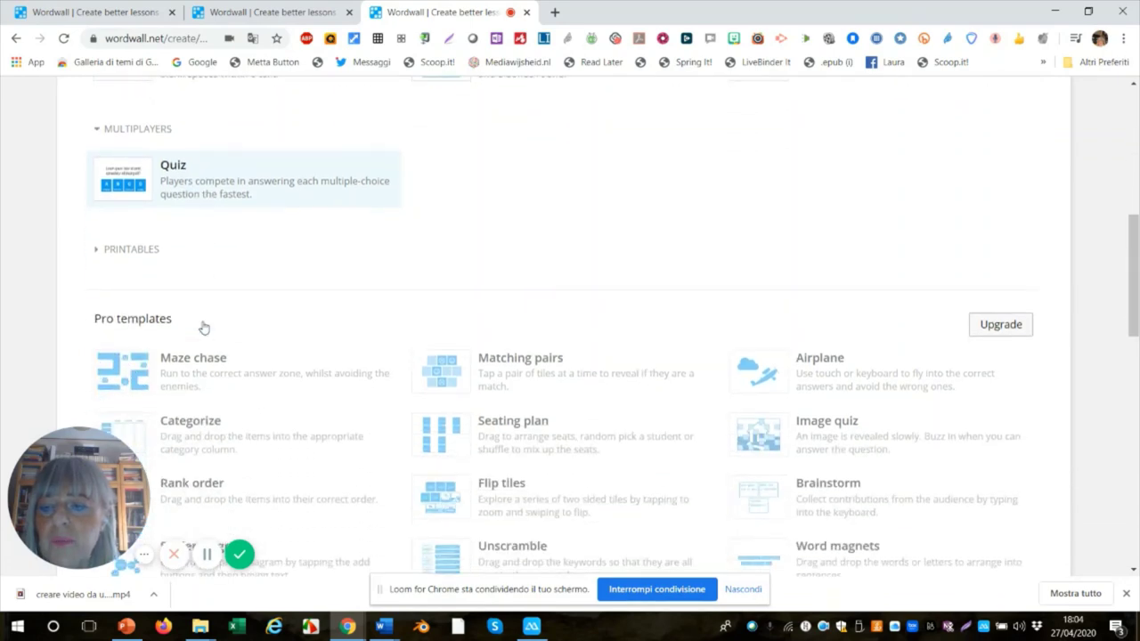
left_click(138, 250)
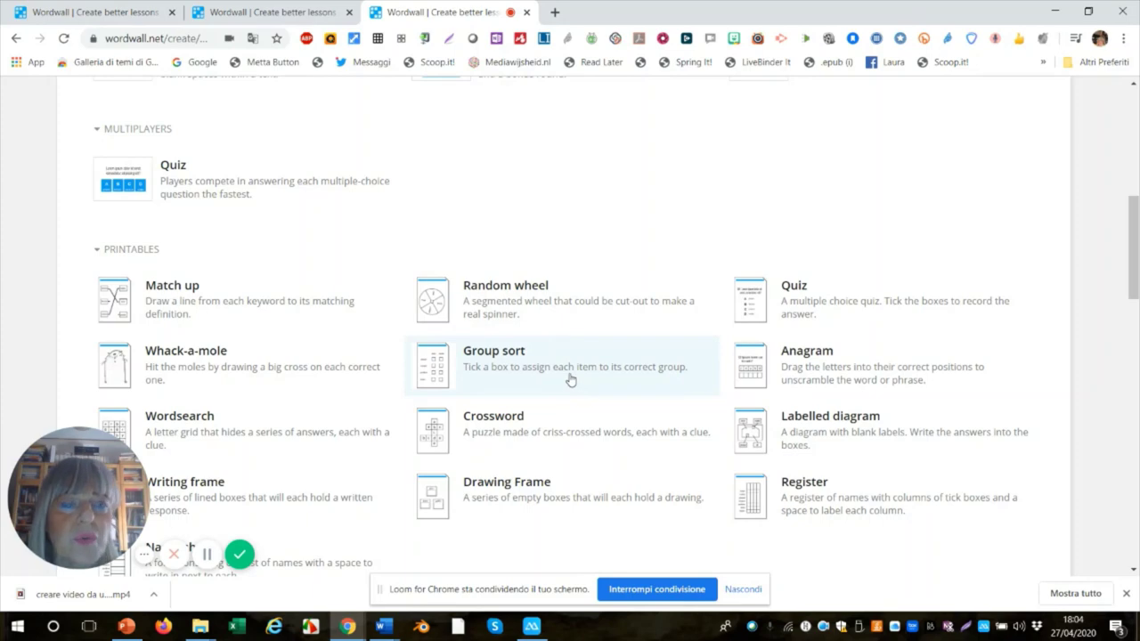
scroll(574, 379, "down", 2)
scroll(572, 372, "down", 3)
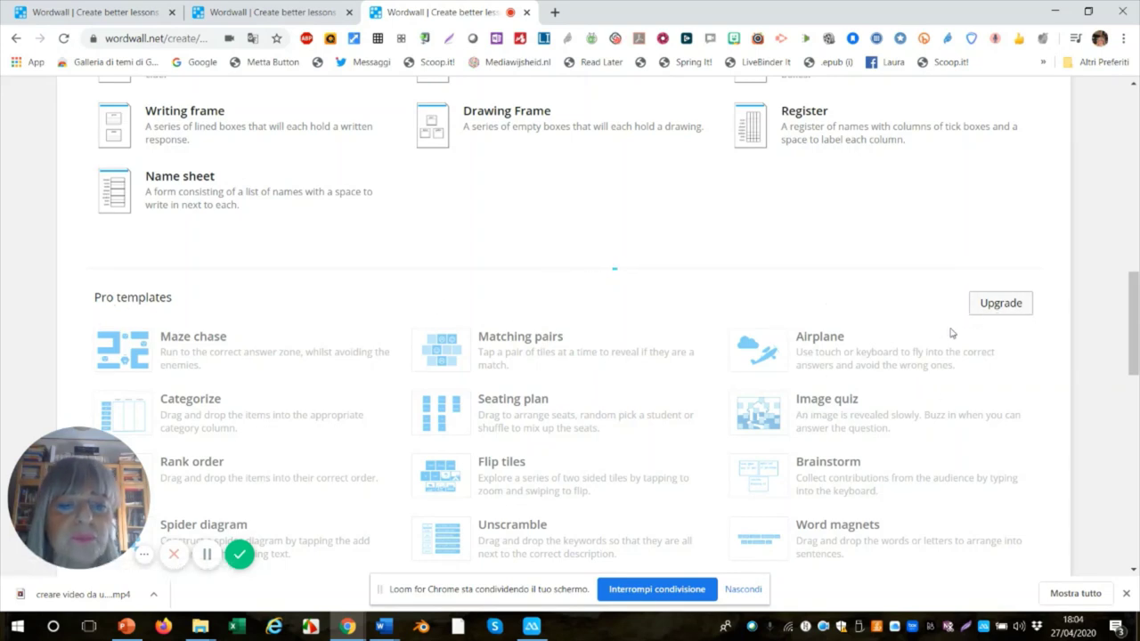
left_click_drag(1136, 349, 1136, 141)
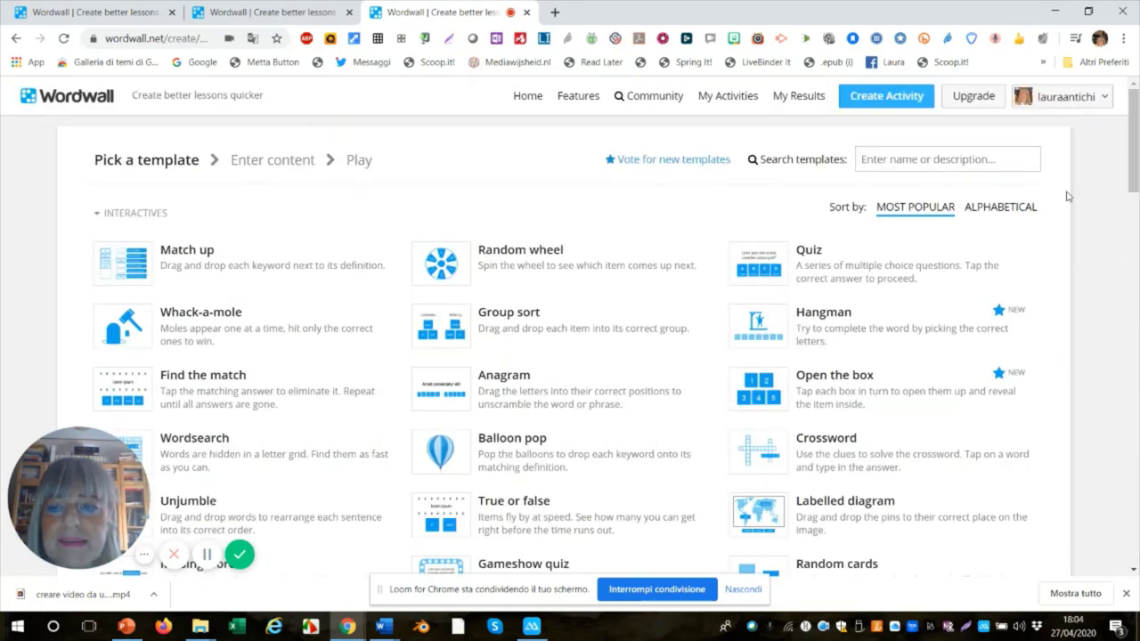
Choose the interactive Quiz template and title the activity "Heidegger"
left_click(768, 273)
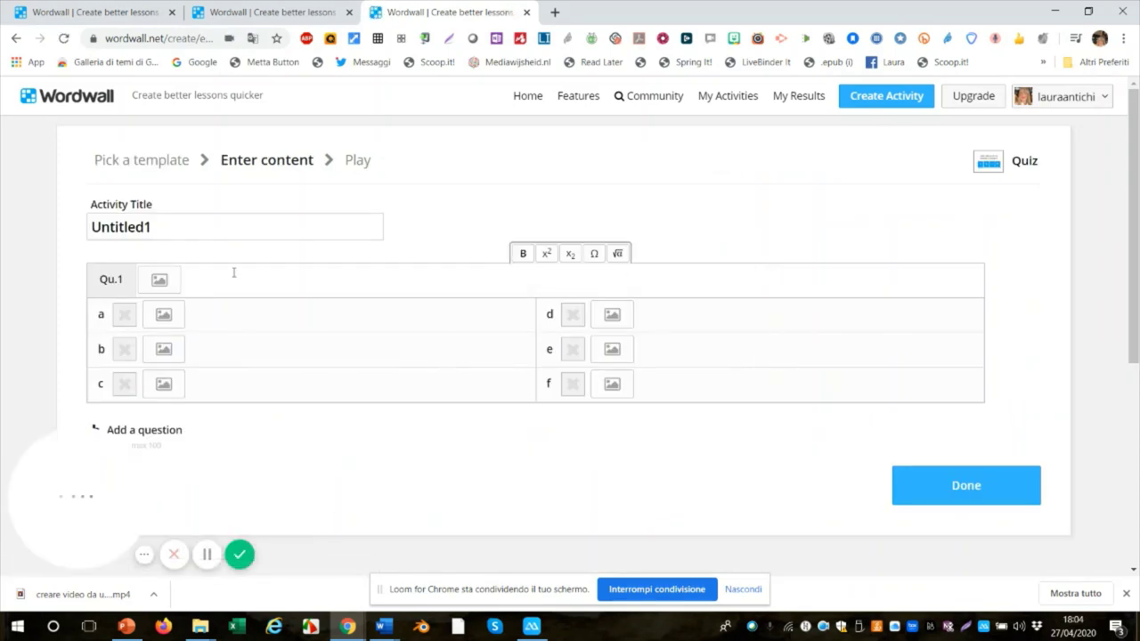
left_click_drag(153, 227, 2, 230)
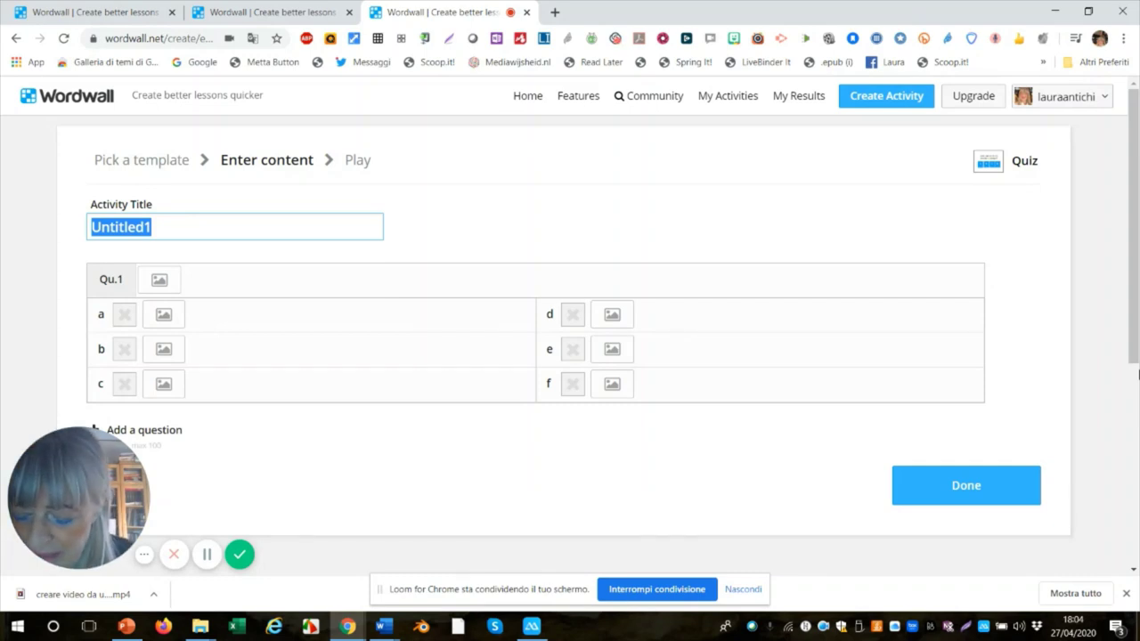
type("Hei")
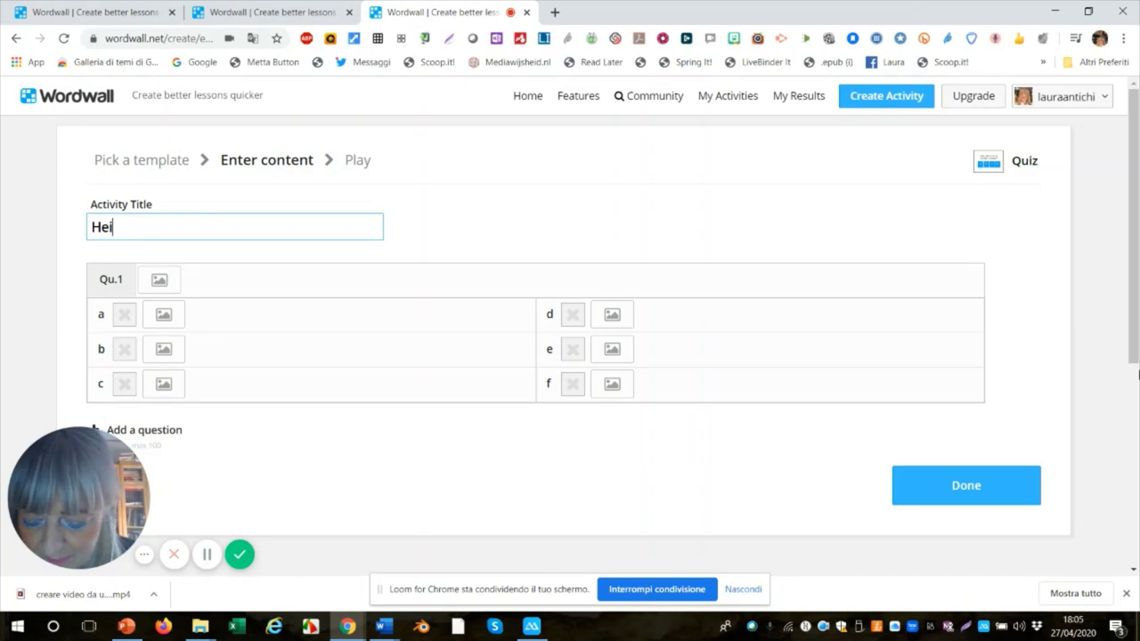
type("degger")
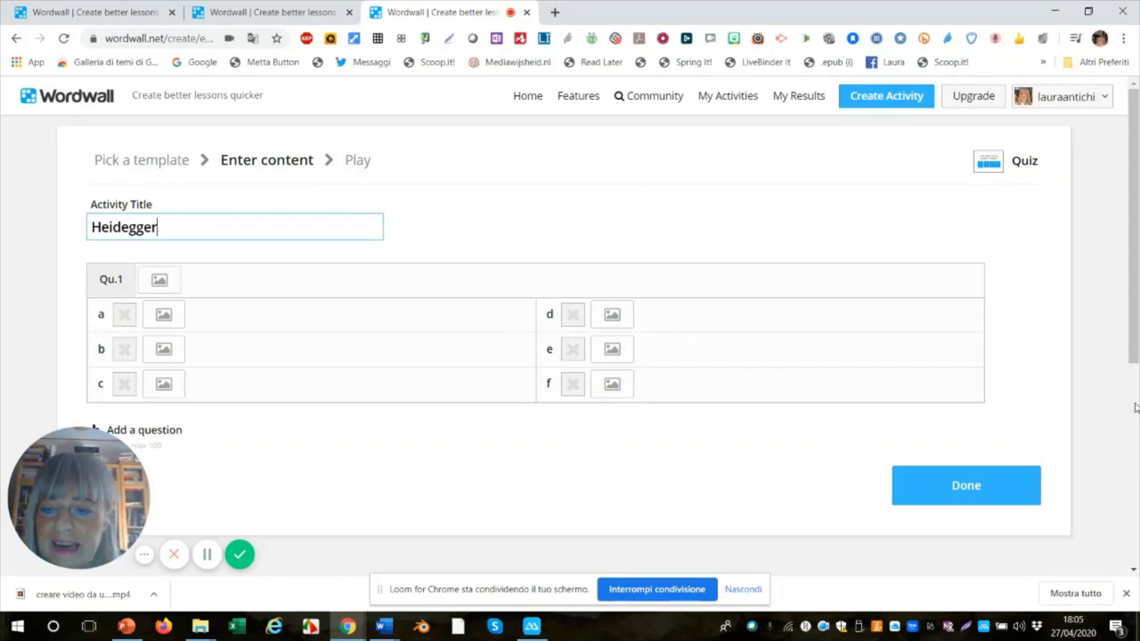
Enter "Per Heidegger l'essenza dell'uomo come esserci consiste" as the text of question 1
left_click(195, 280)
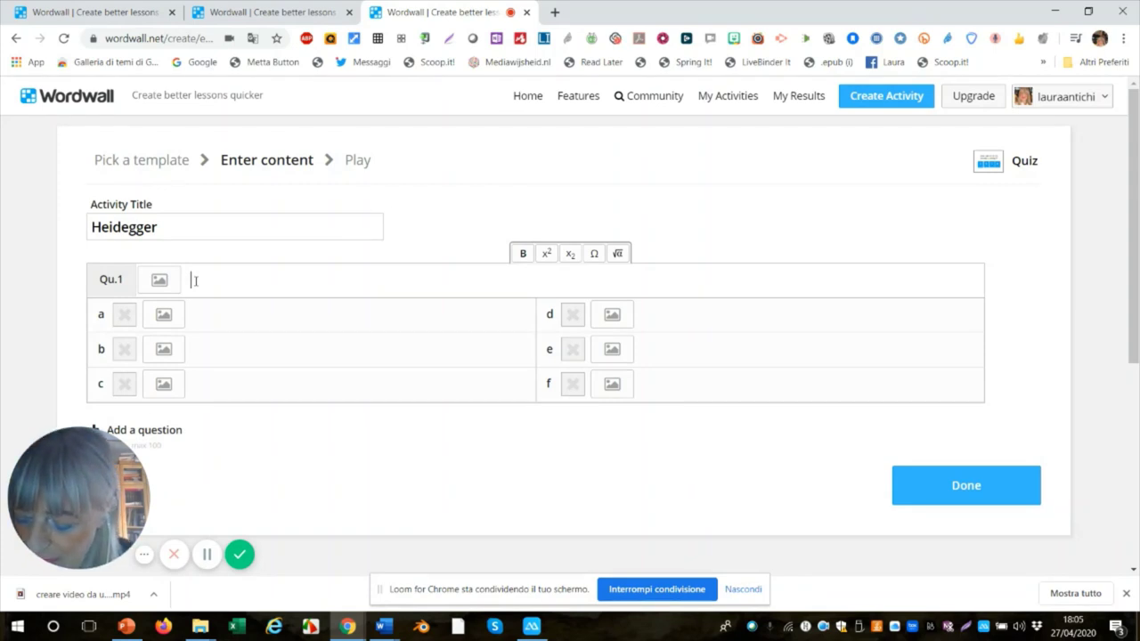
type("Per ")
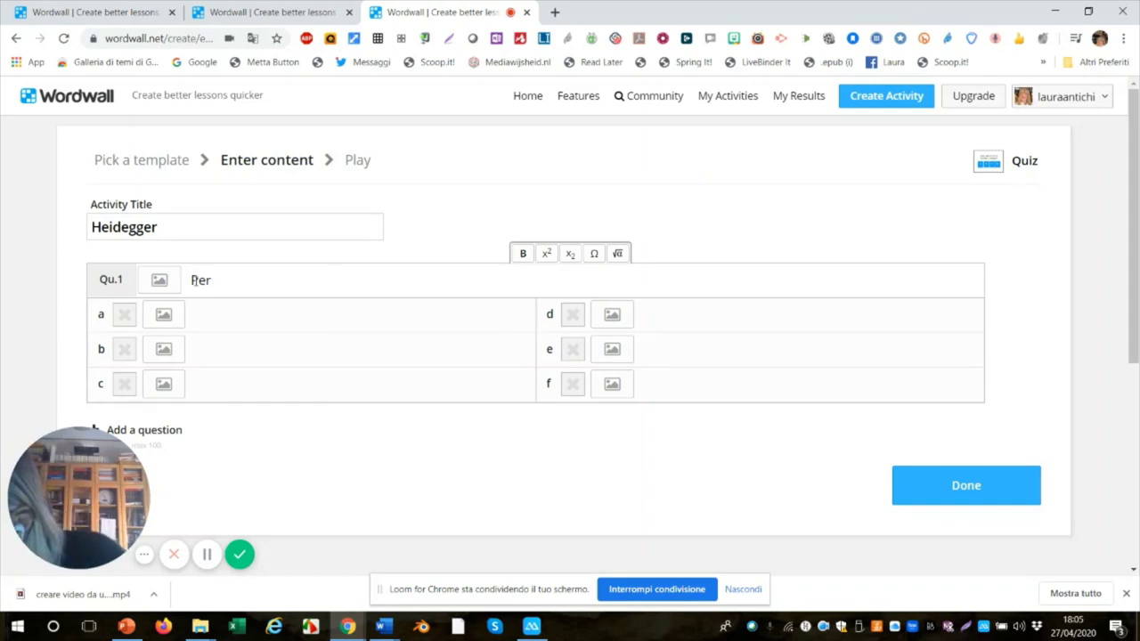
type("H")
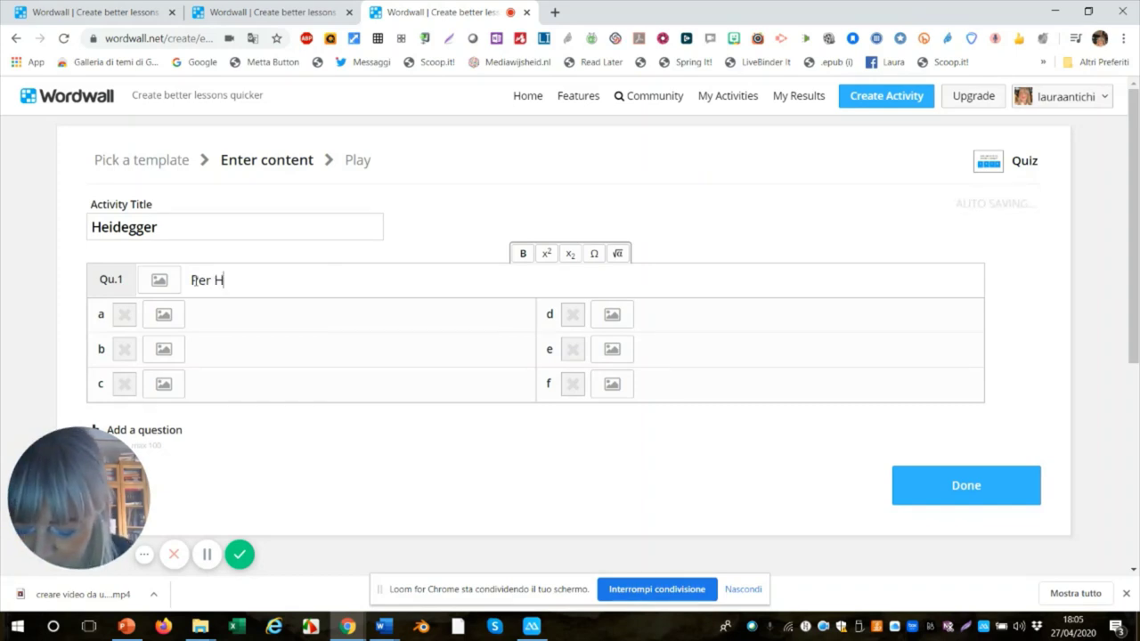
type("eid")
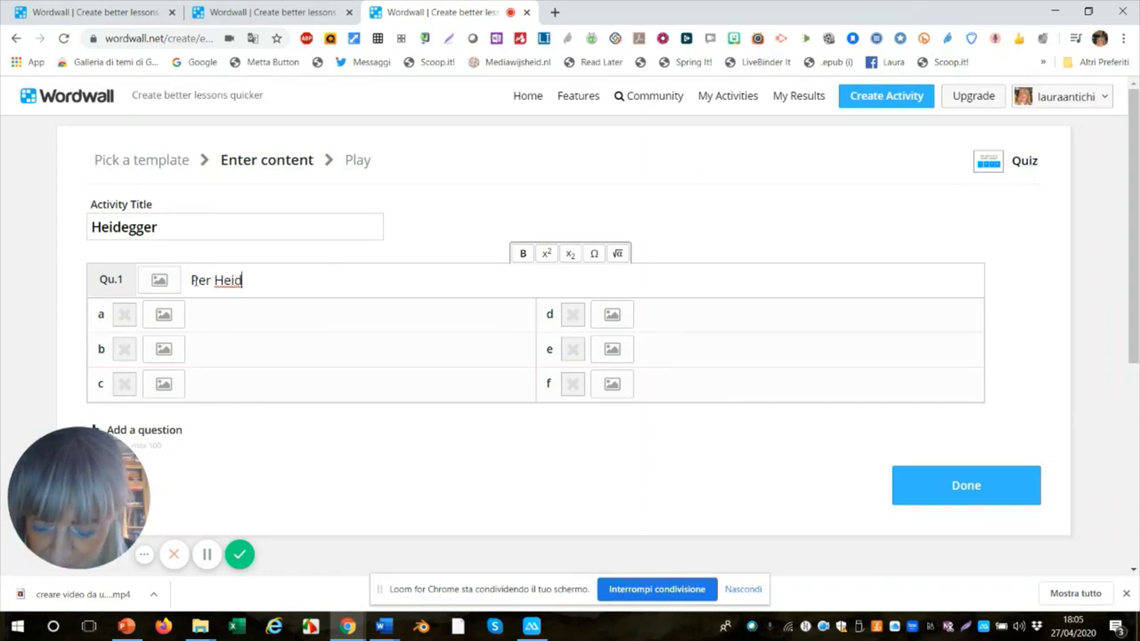
type("egger")
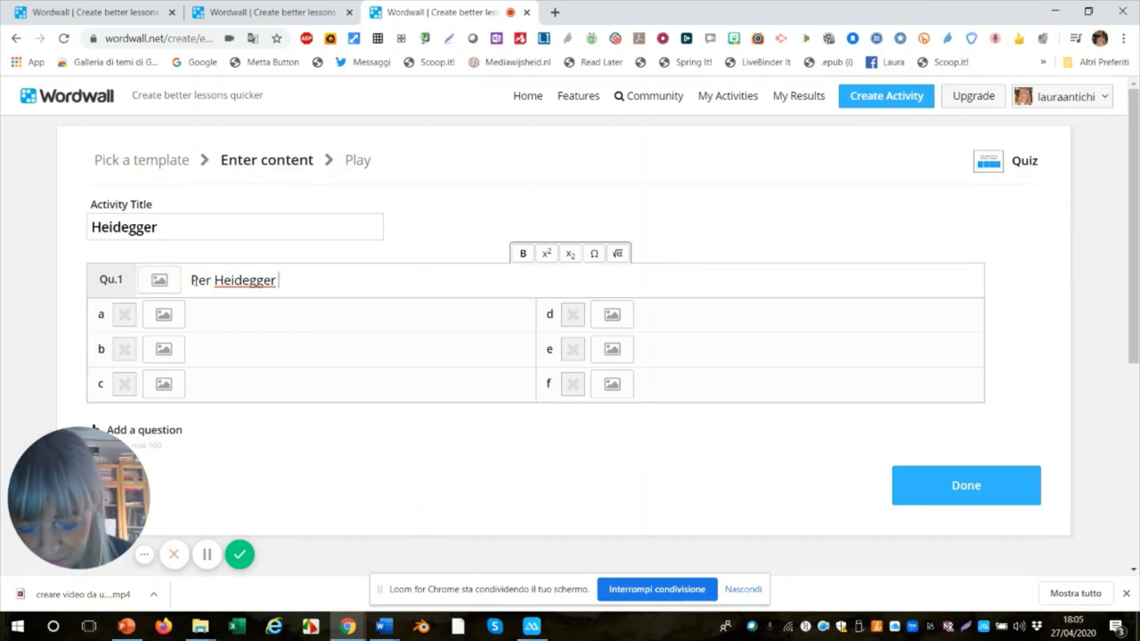
type("l'es")
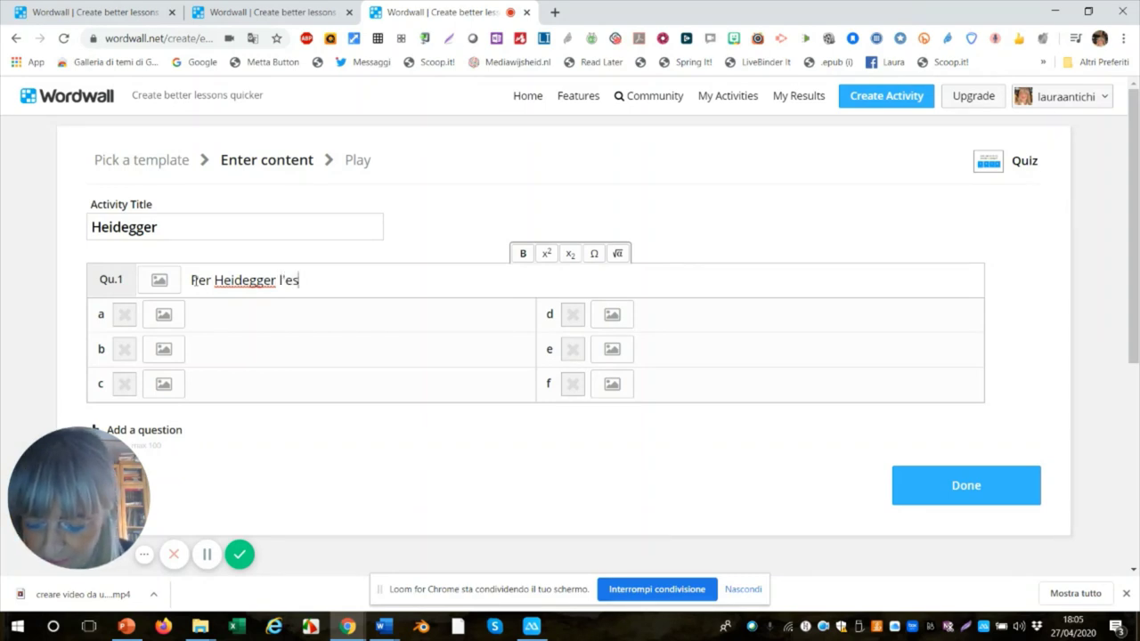
type("senza")
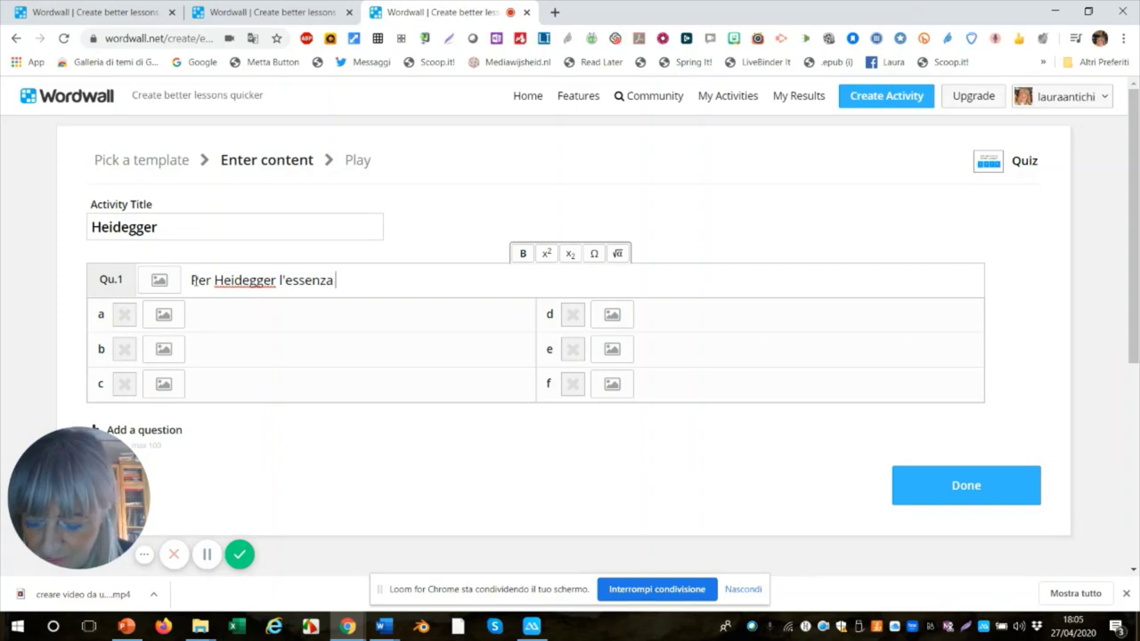
type(" dell'u")
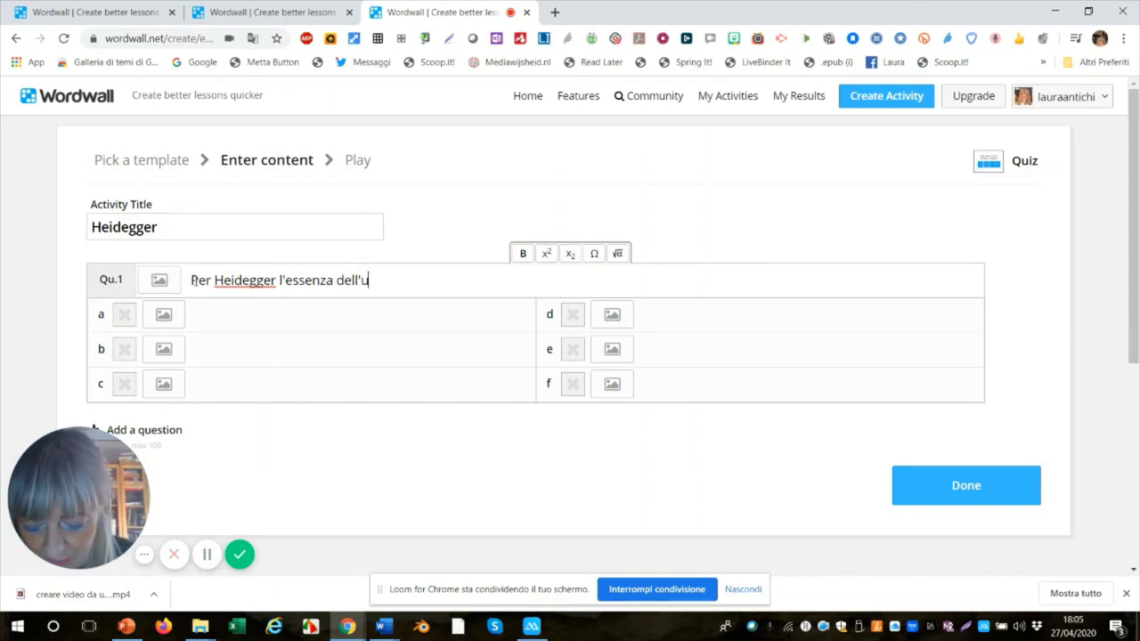
type("omo")
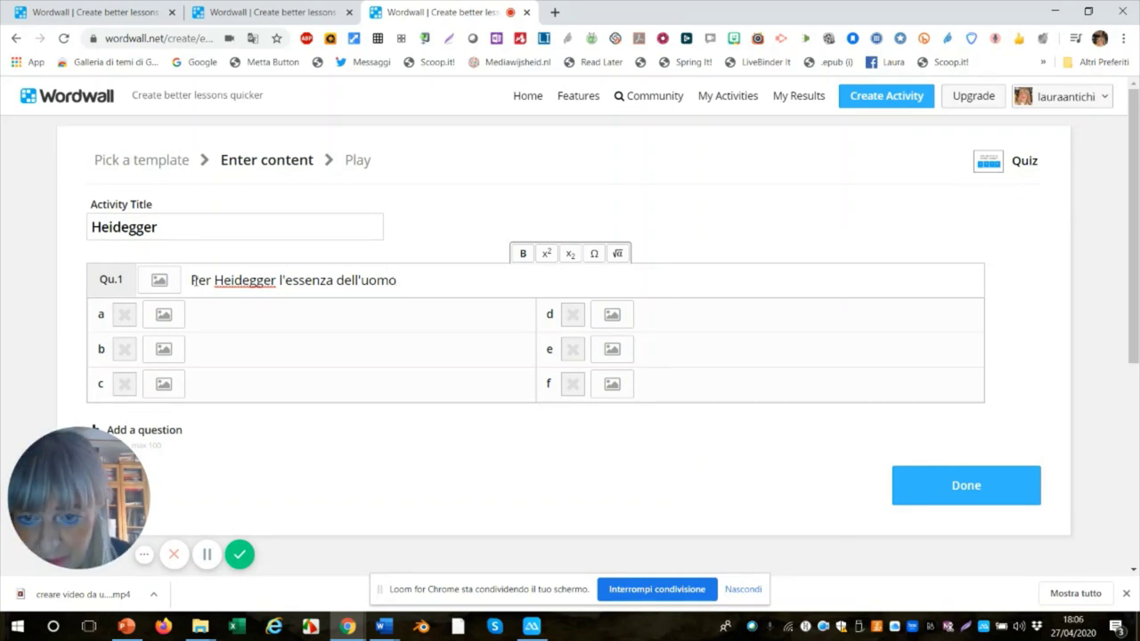
type("com")
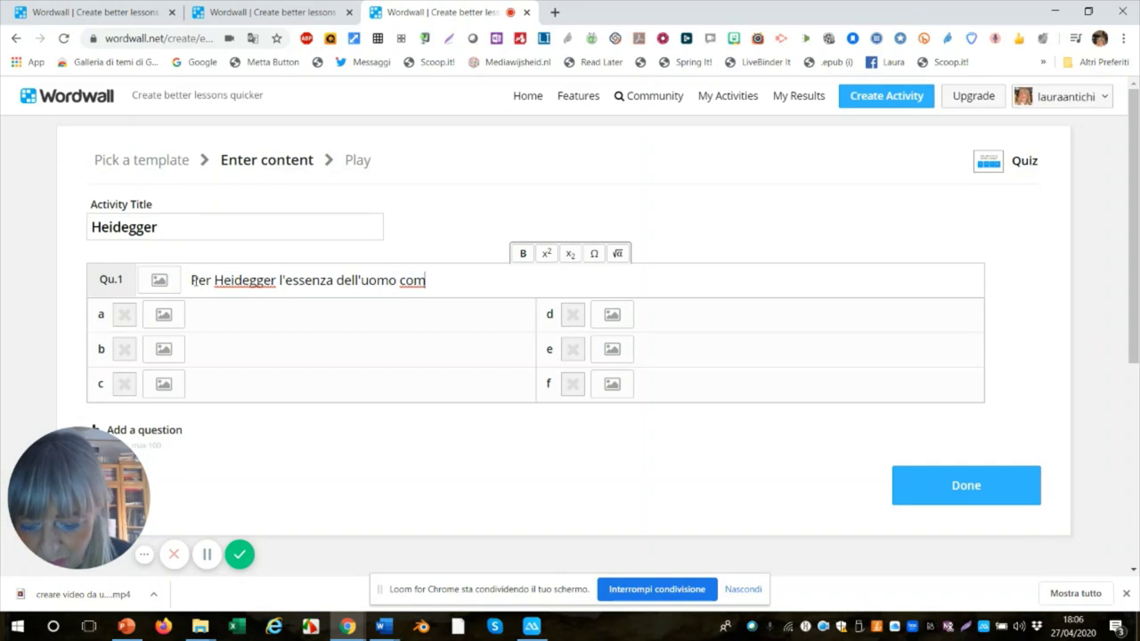
type("e esse")
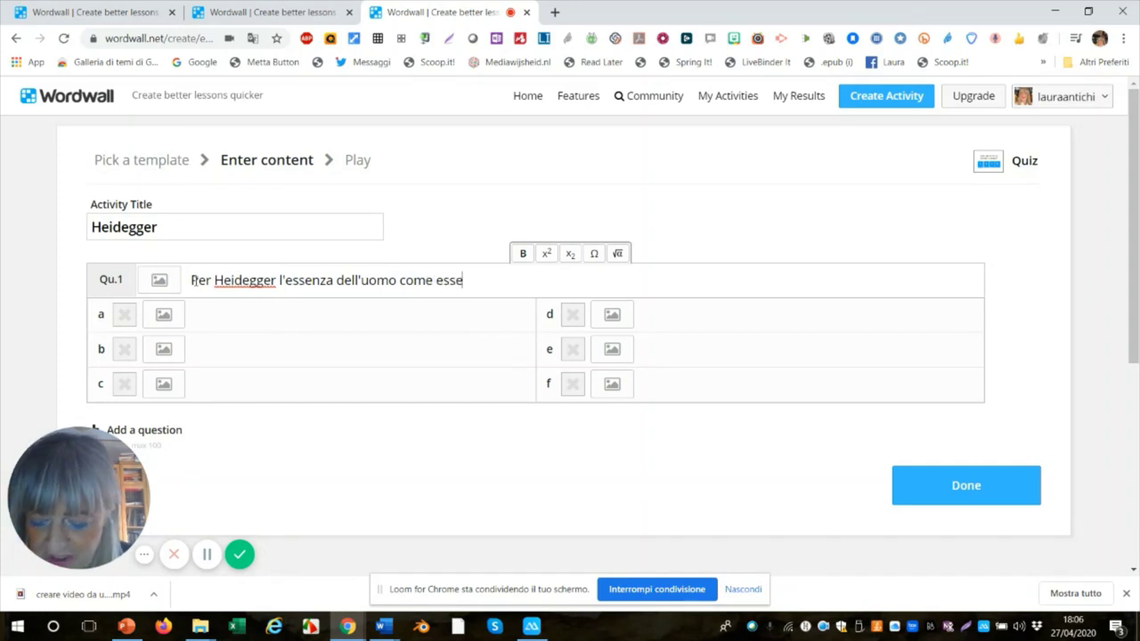
type("rci c")
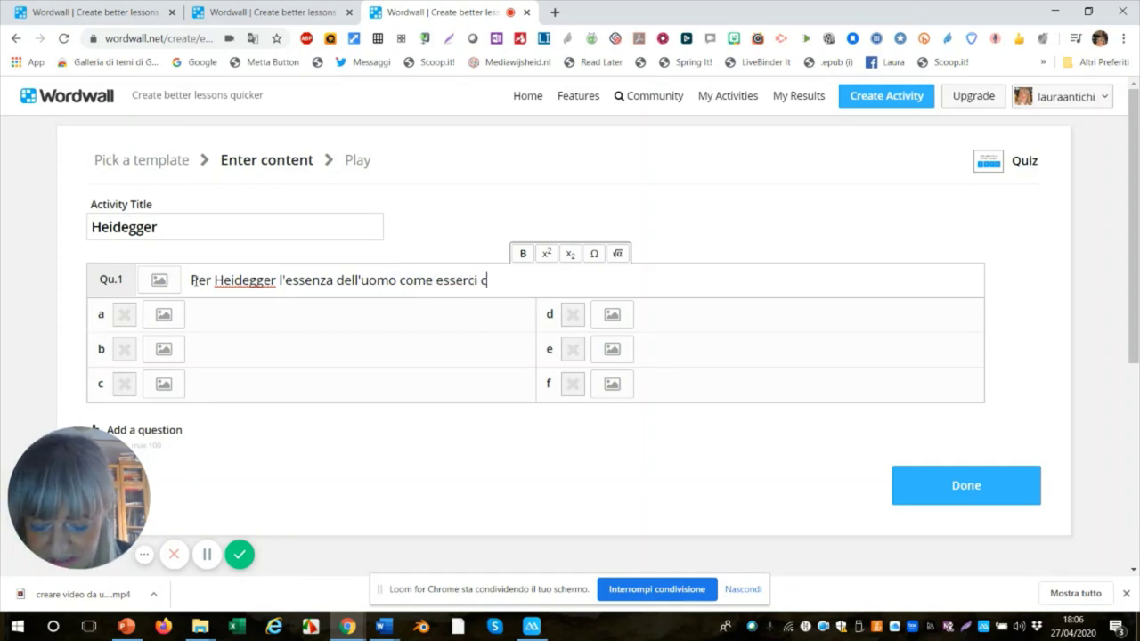
type("ondite")
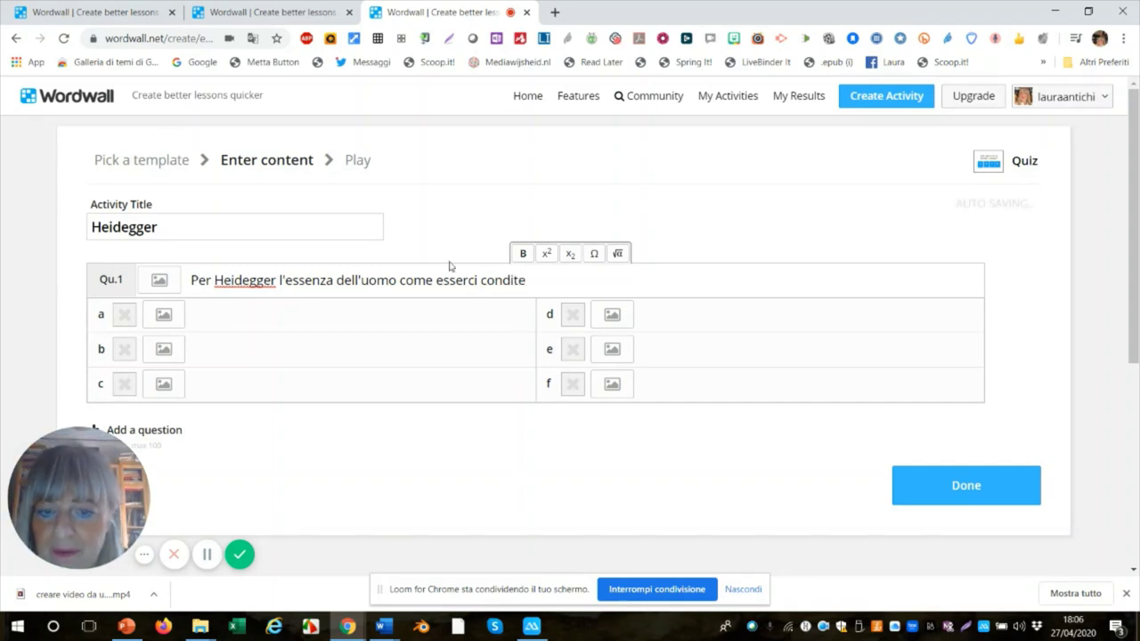
key("BackSpace")
key("BackSpace")
key("BackSpace")
key("BackSpace")
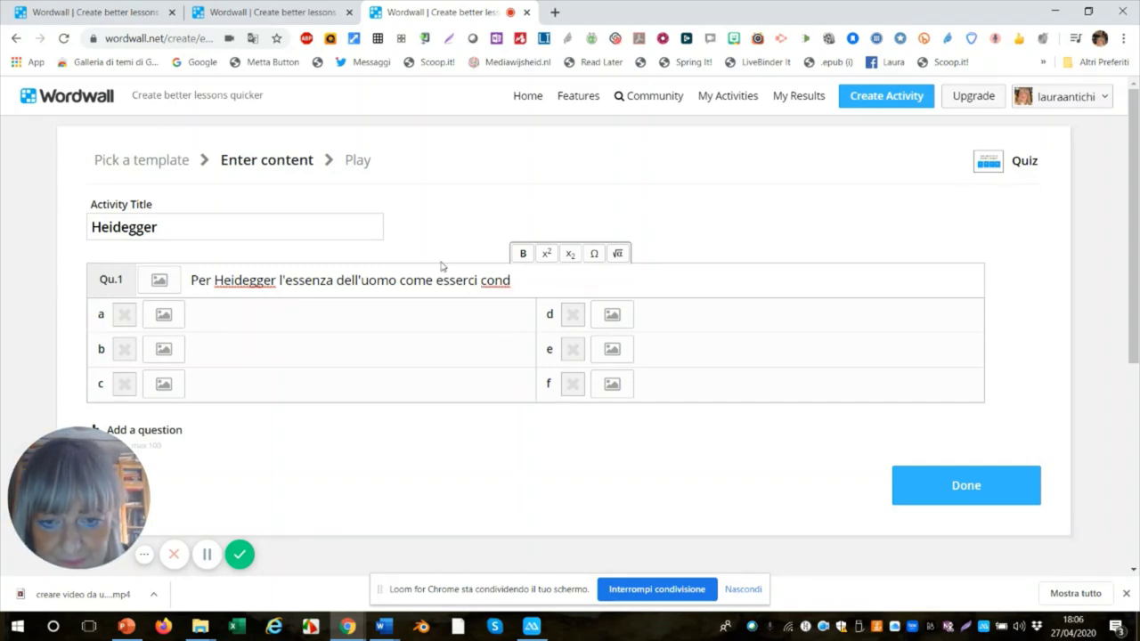
type("siste")
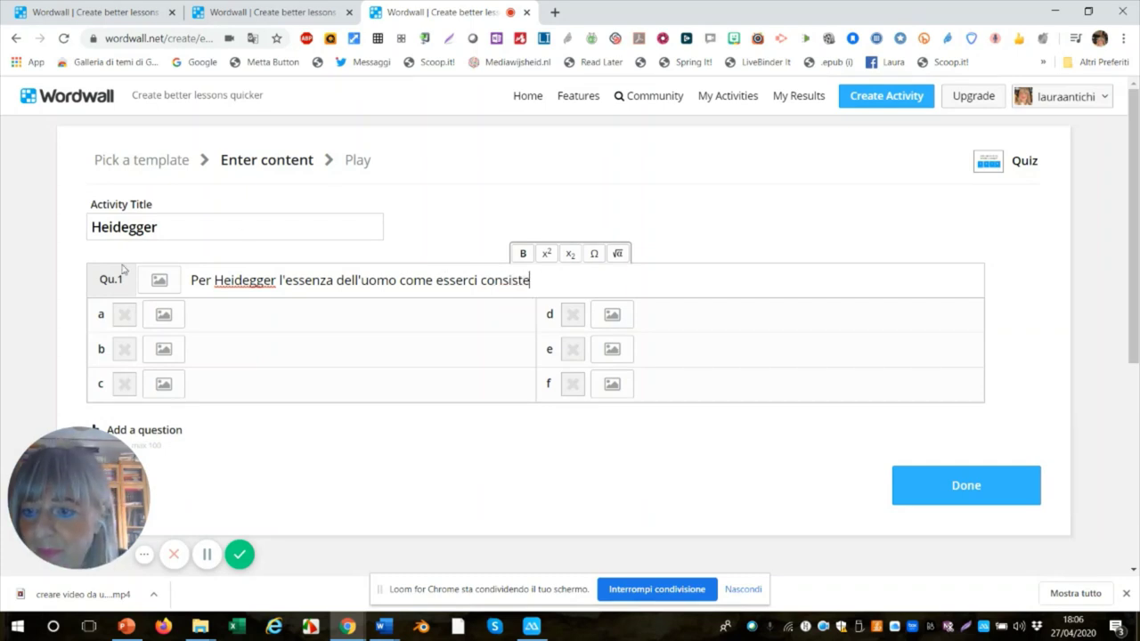
Search the image library for "Heidegger" and add the first 220 × 279 portrait to question 1
left_click(158, 281)
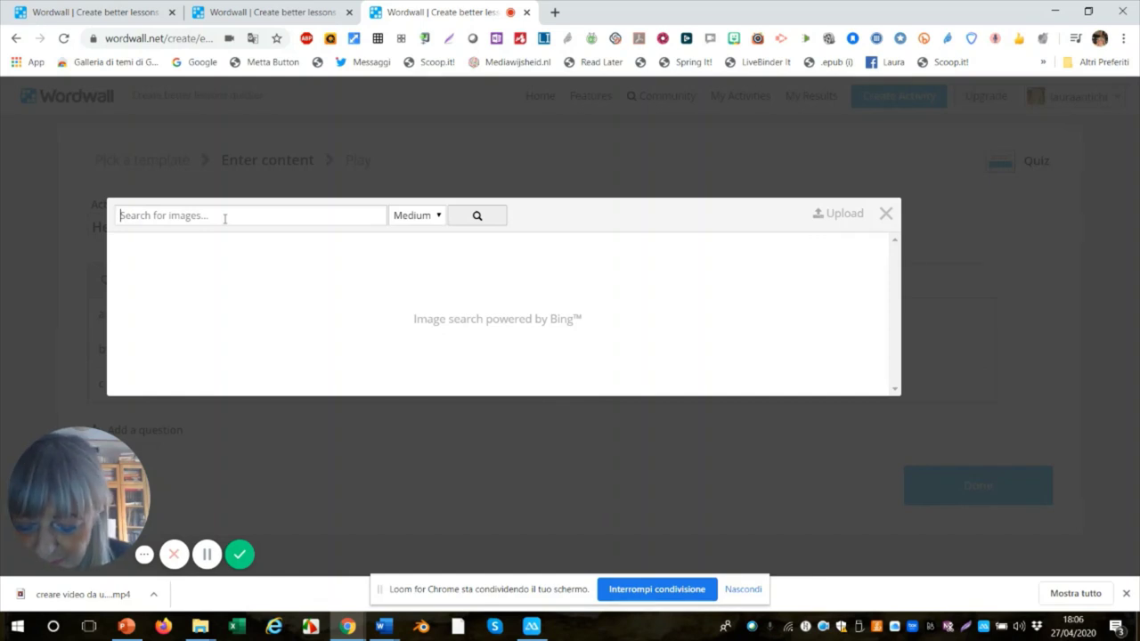
type("Heide")
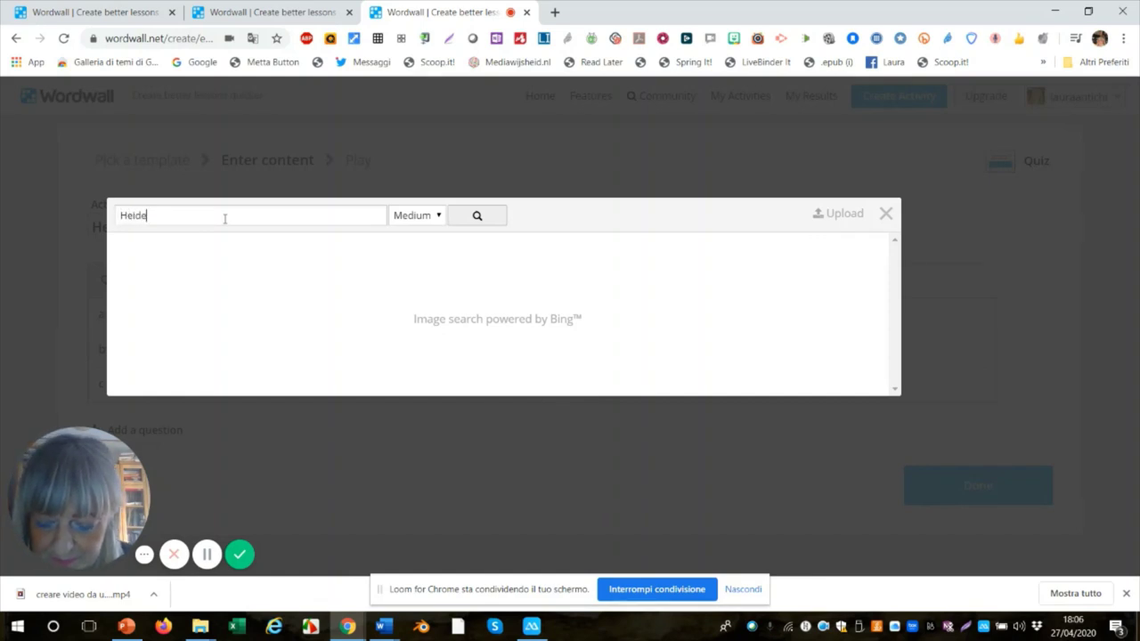
type("gger")
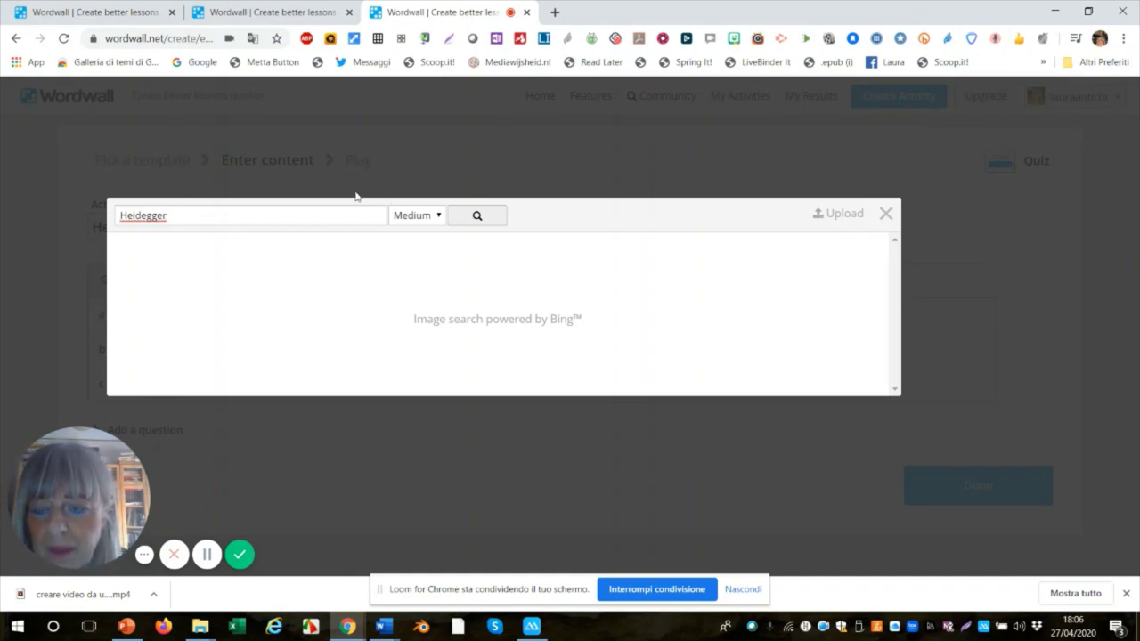
key("Return")
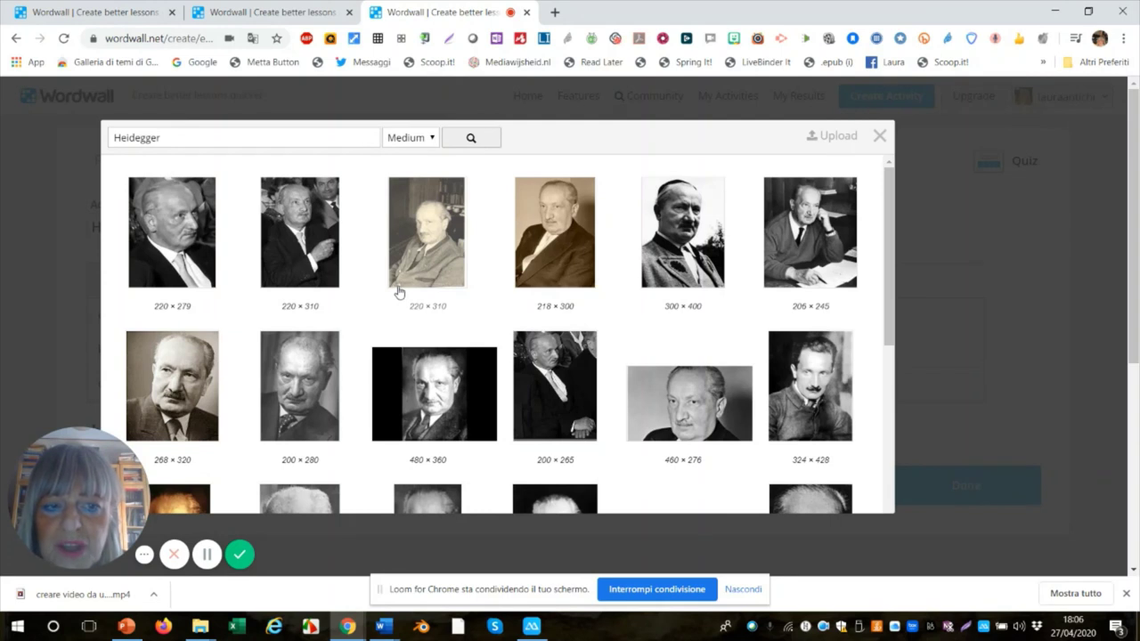
left_click(181, 260)
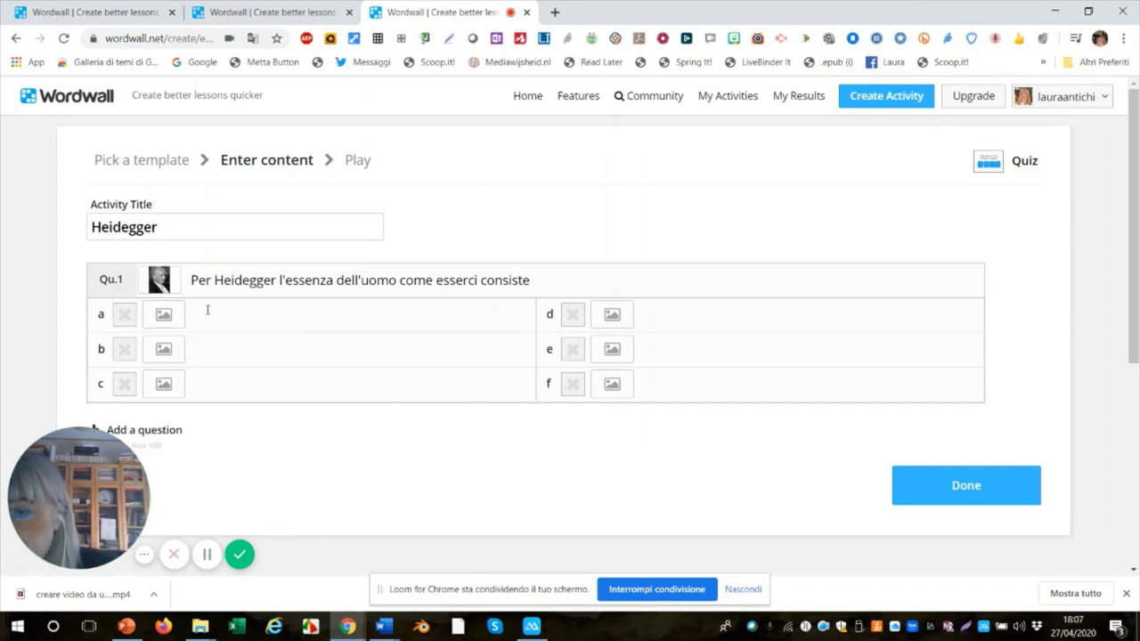
Enter "Nella volontà di rapportarsi con Dio" as answer a of question 1
left_click(208, 309)
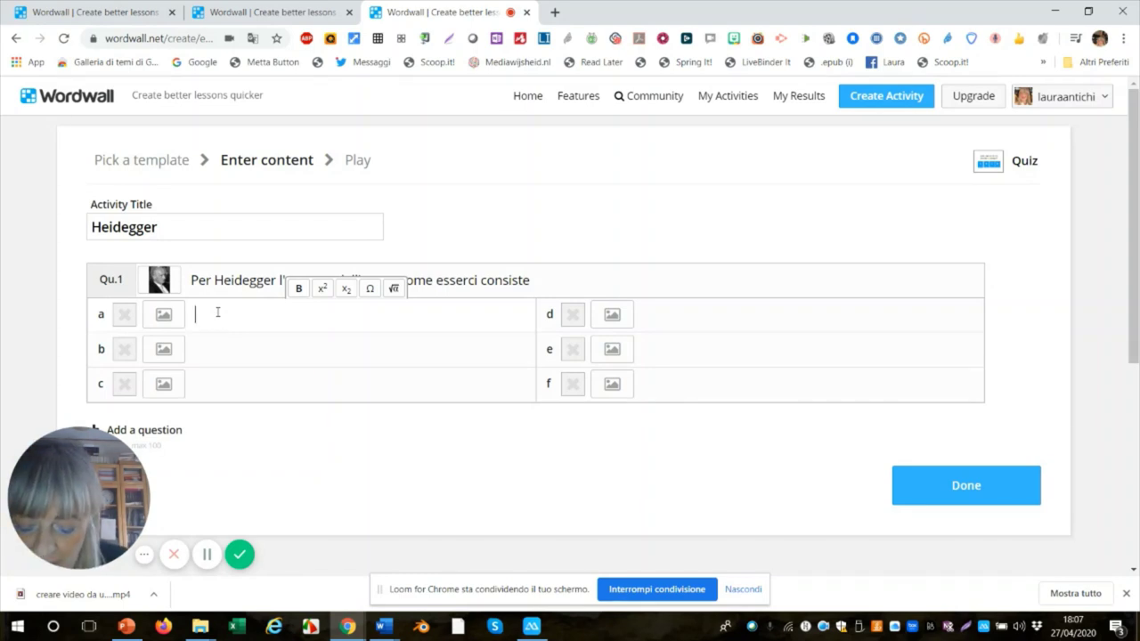
type("Nell")
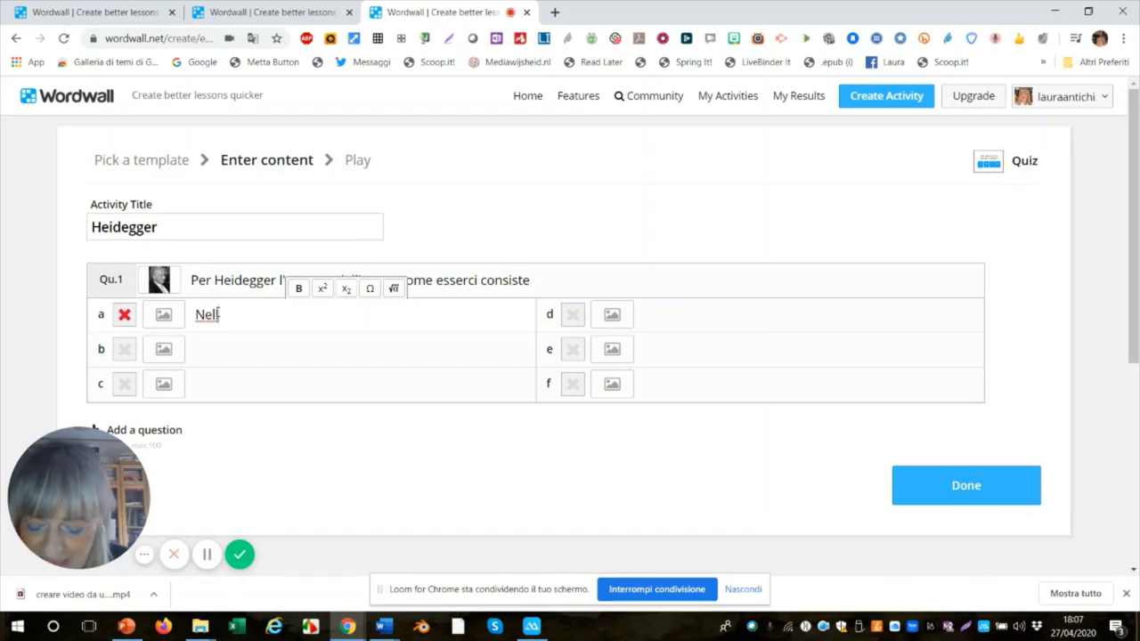
type("a volo")
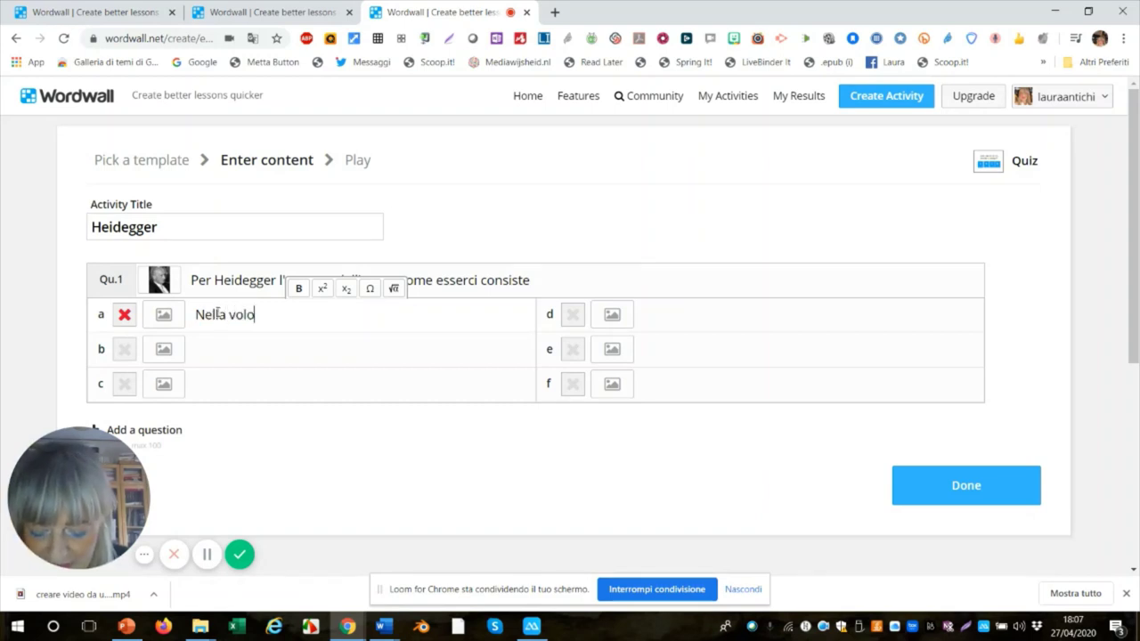
type("ntà di")
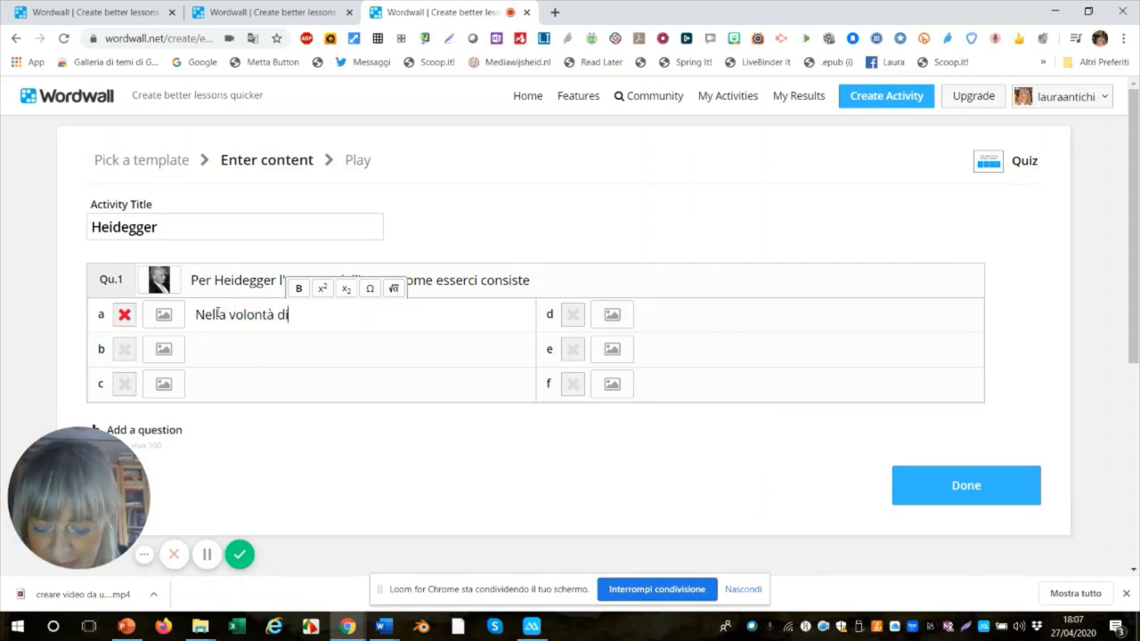
type(" rappo")
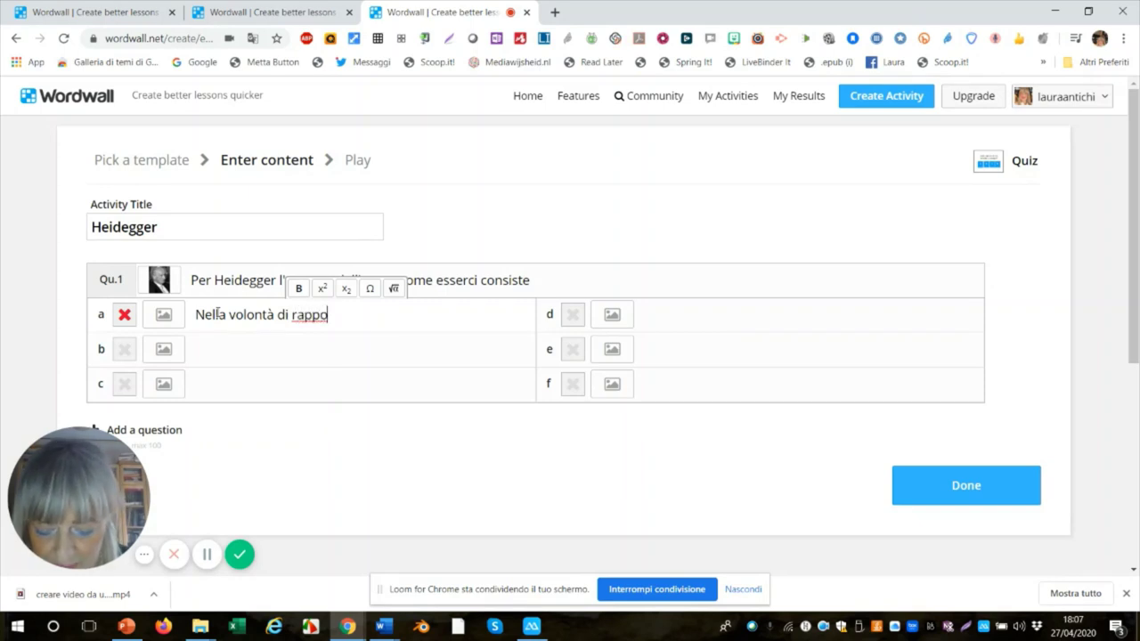
type("rtar")
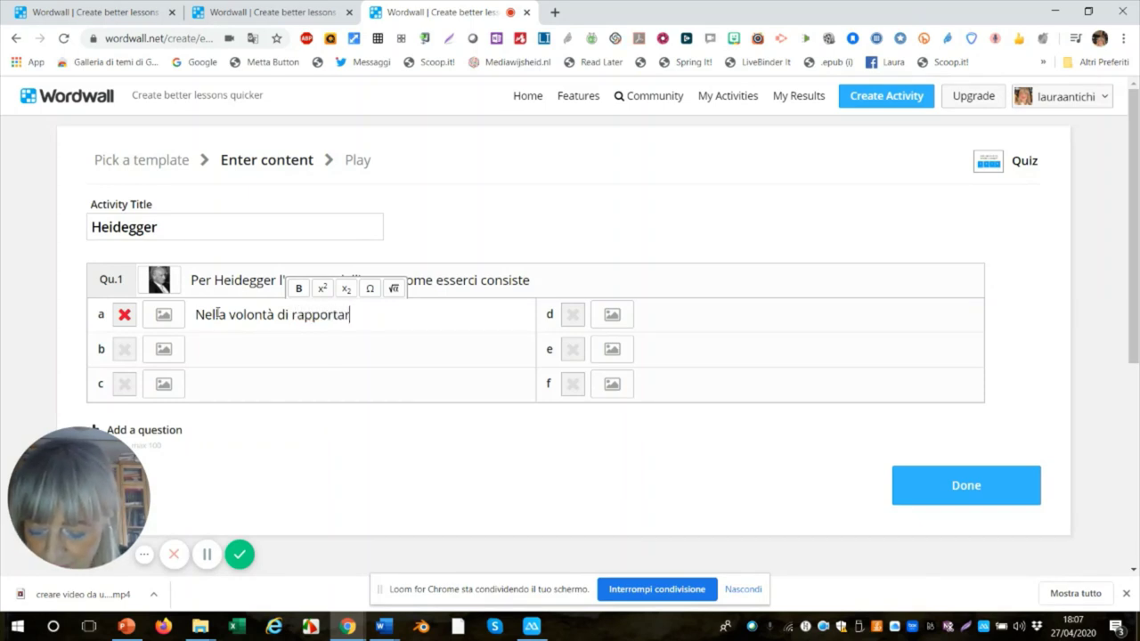
type("si con")
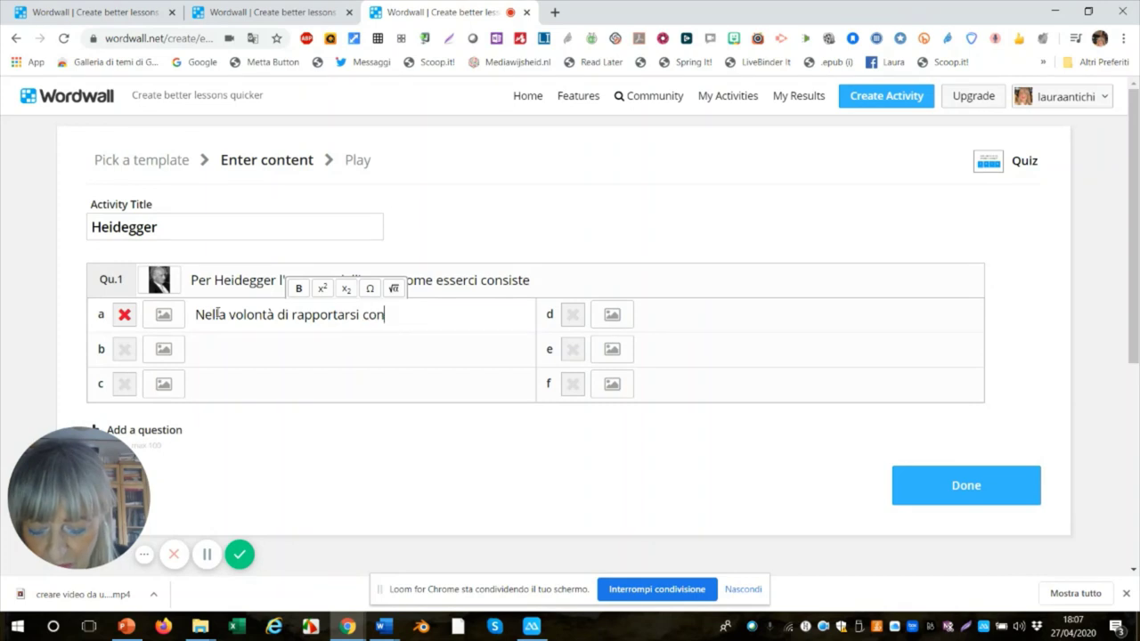
type(" dio")
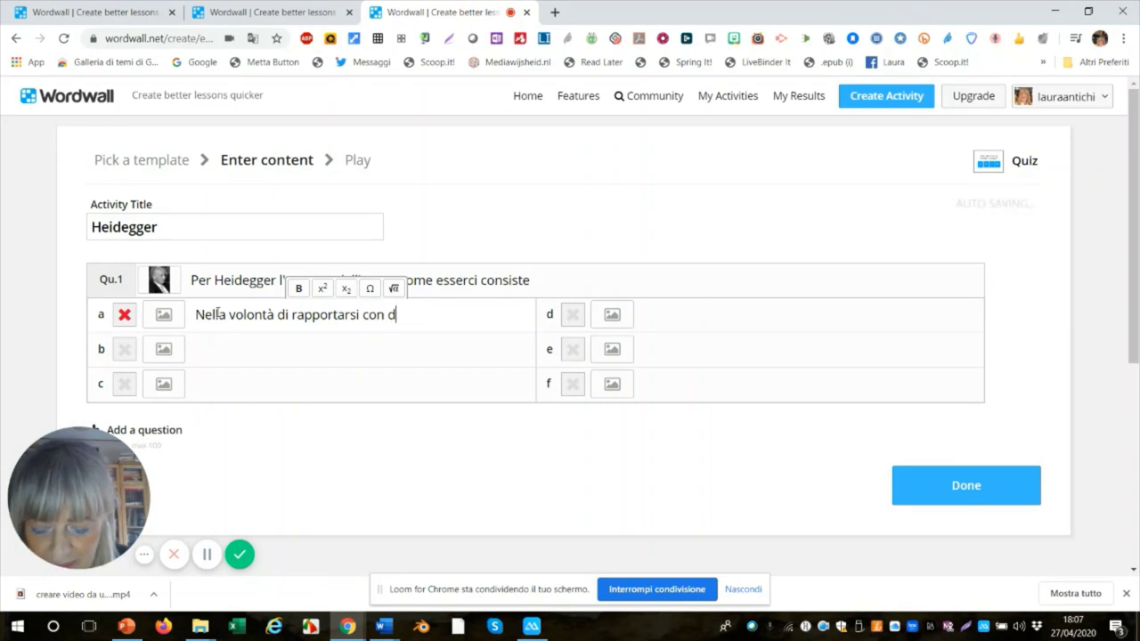
key("BackSpace")
key("BackSpace")
key("BackSpace")
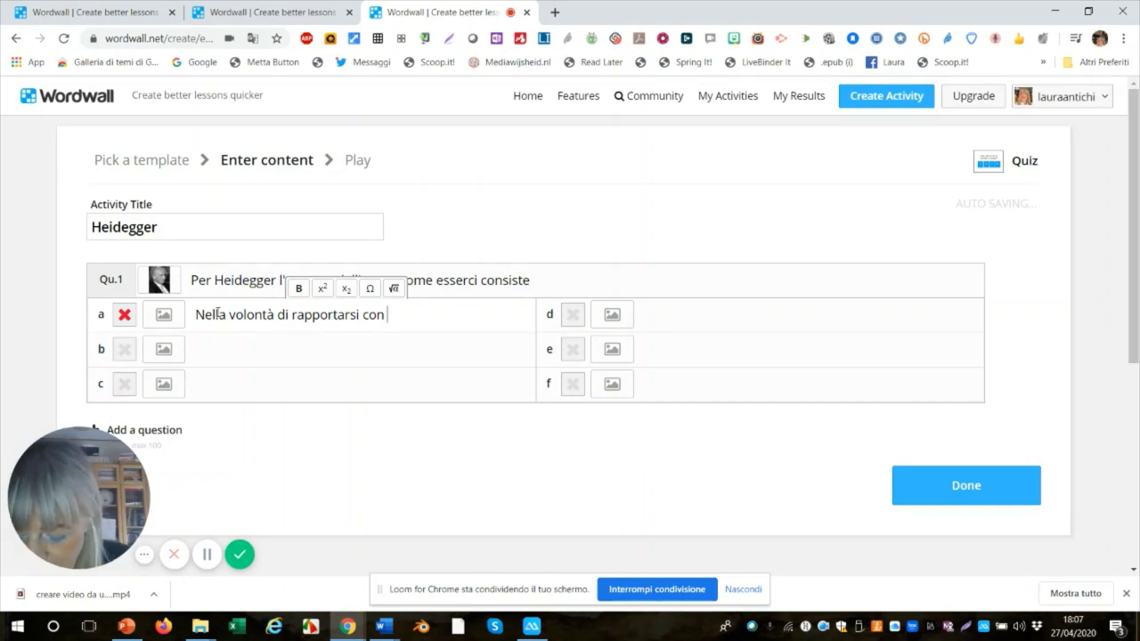
type("Dio")
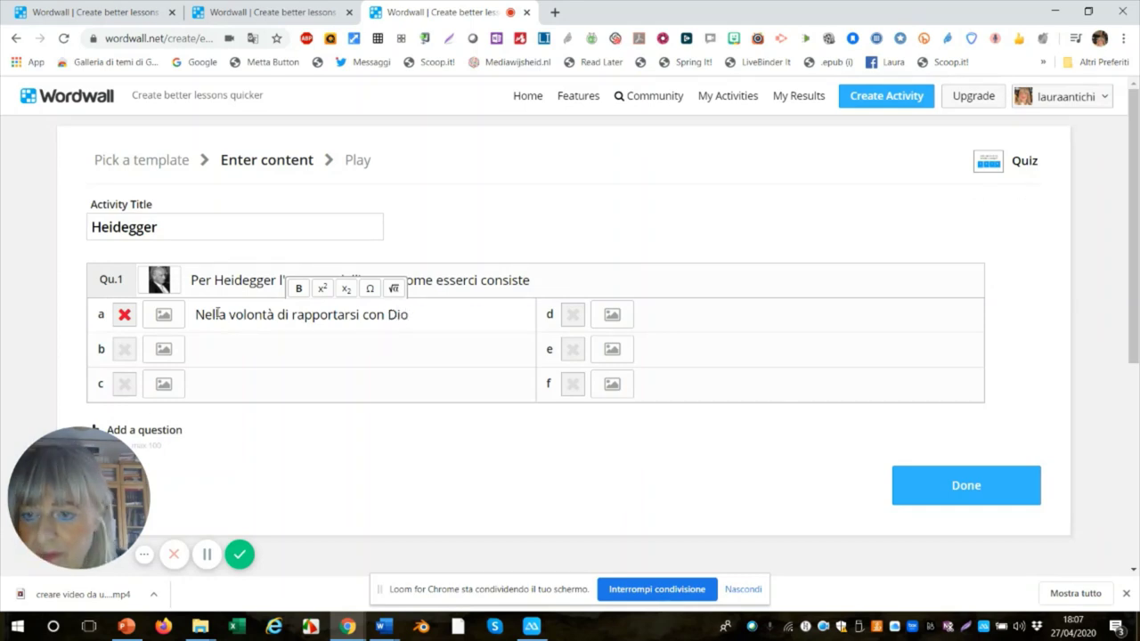
left_click(164, 317)
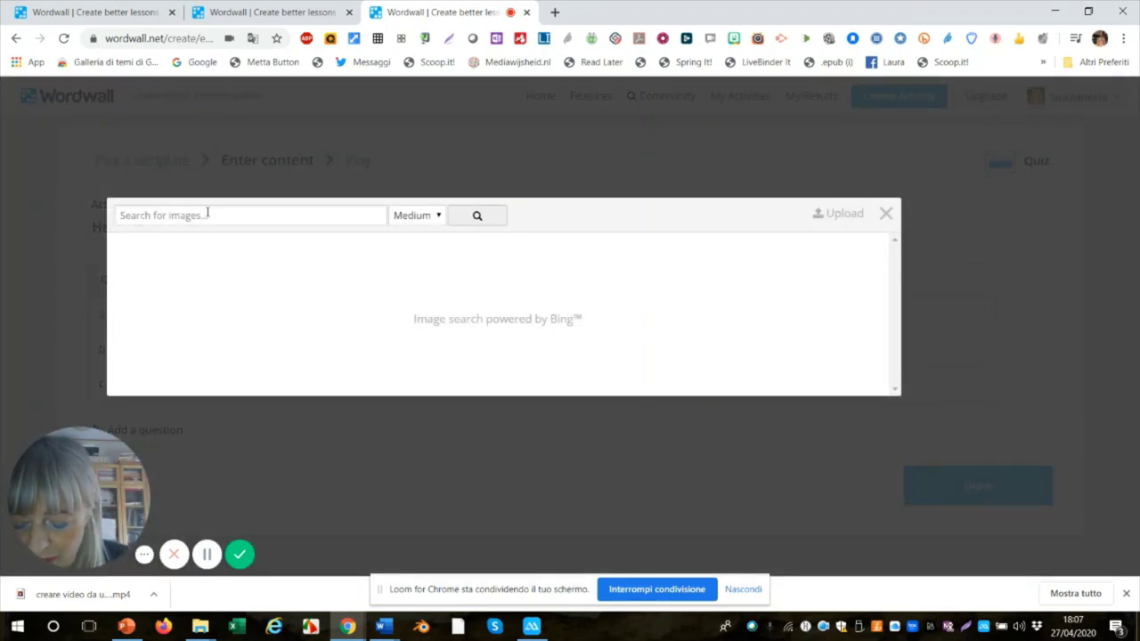
type("volon")
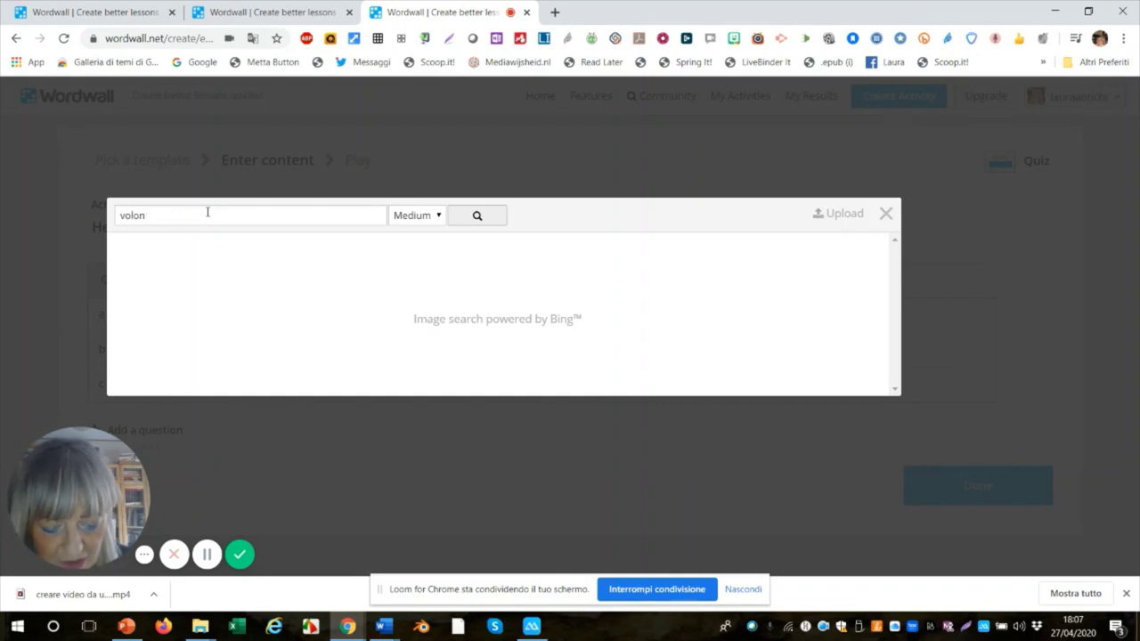
type("tà")
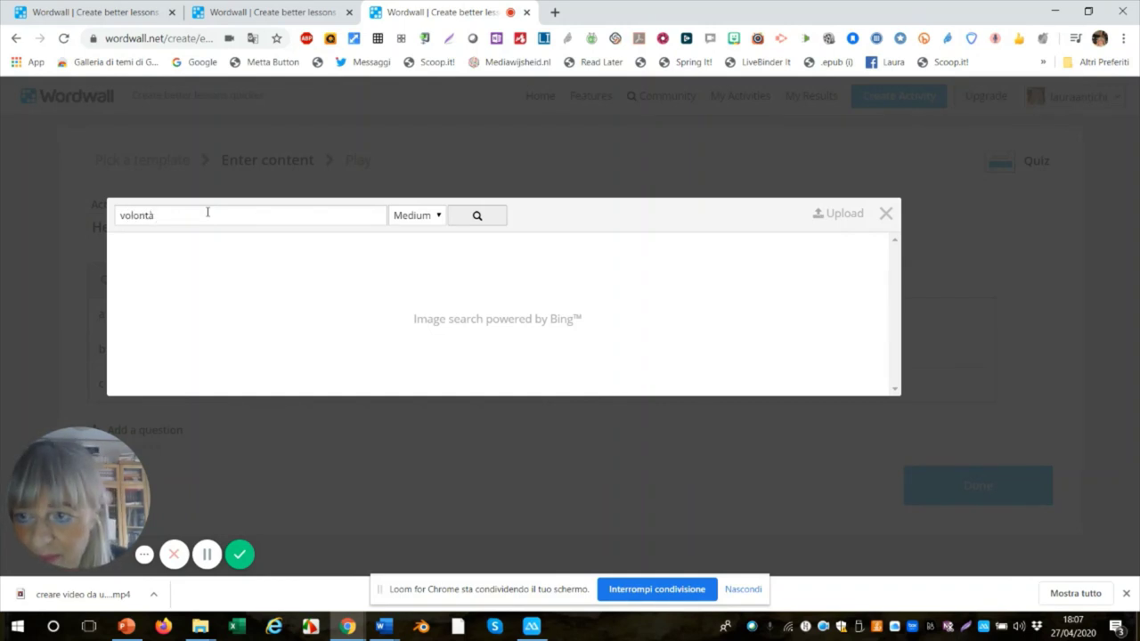
key("Return")
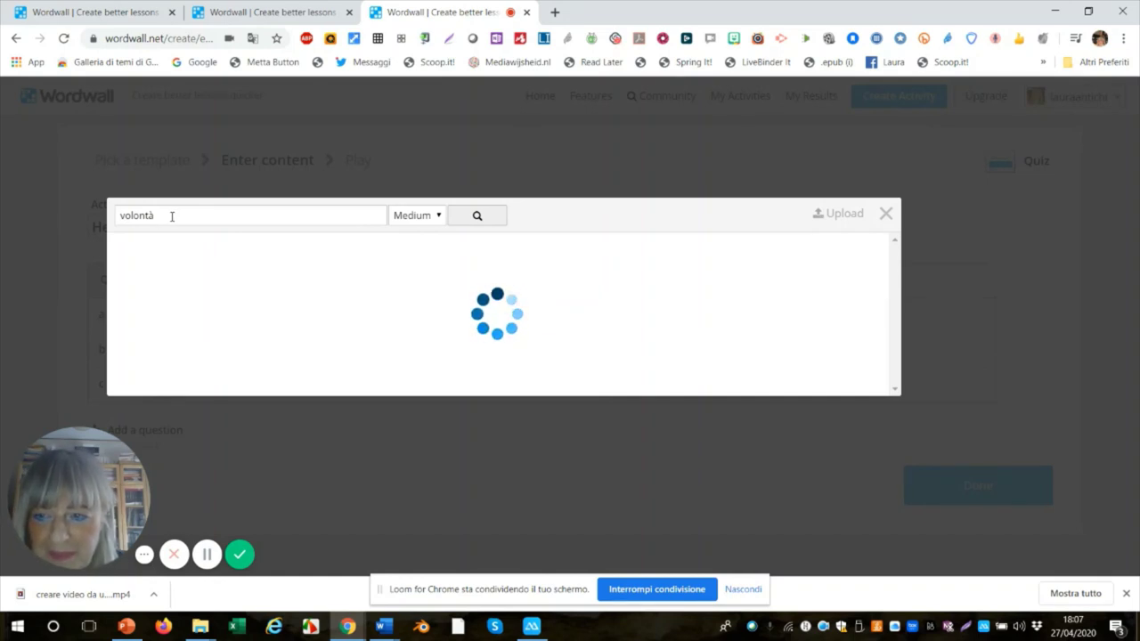
left_click(106, 219)
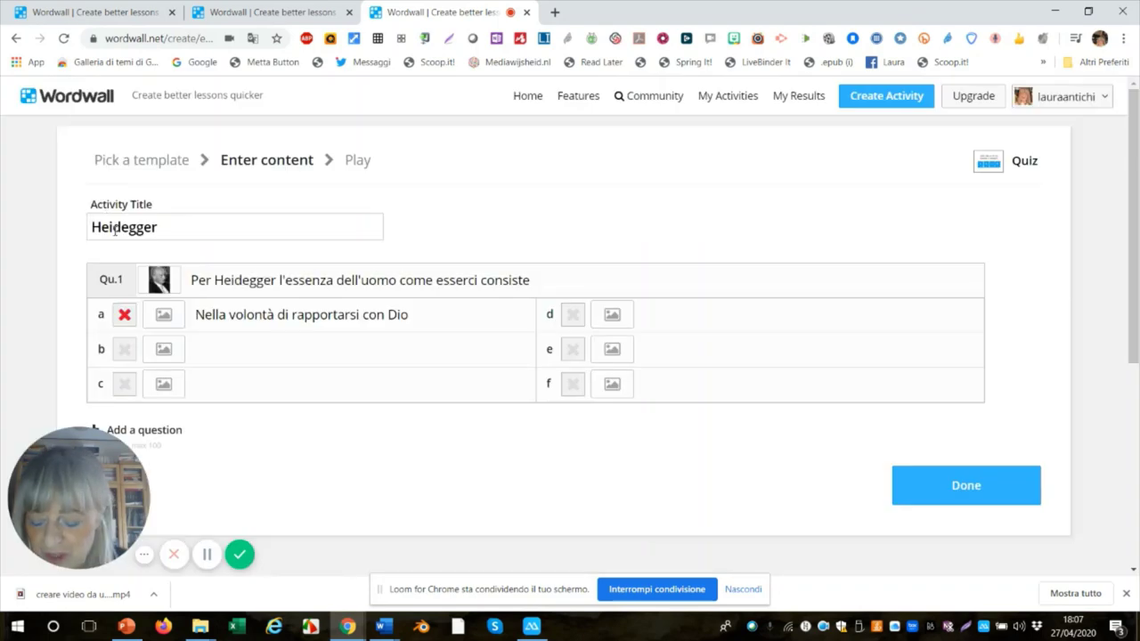
Search the image library for "dio" and add the 300 × 300 orange sunset album cover to answer a
left_click(163, 323)
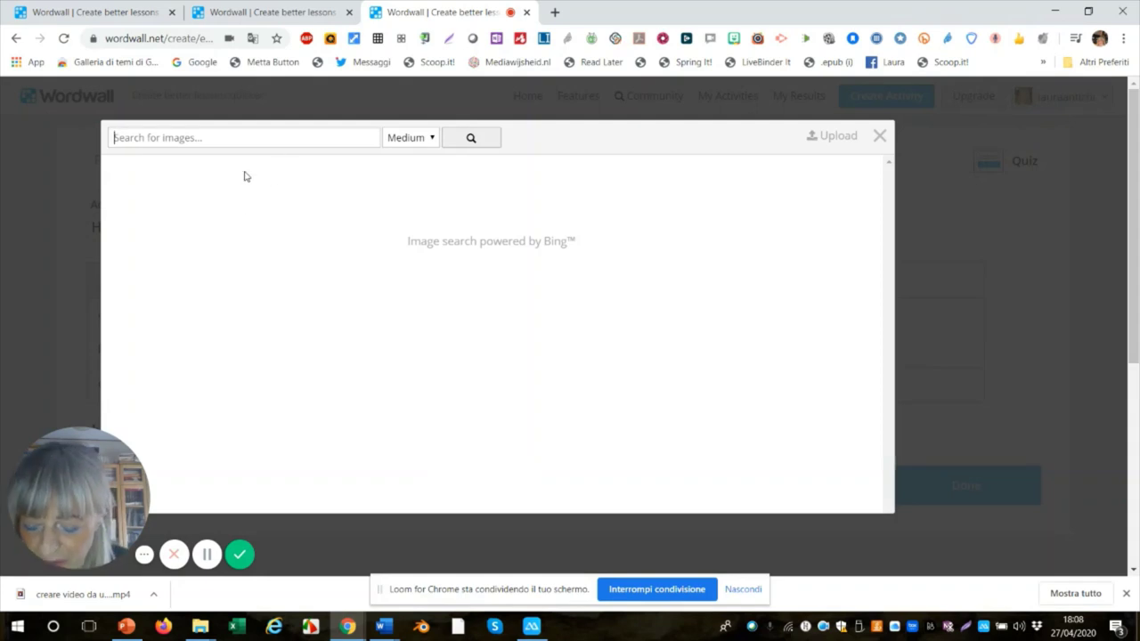
type("dio")
key("Return")
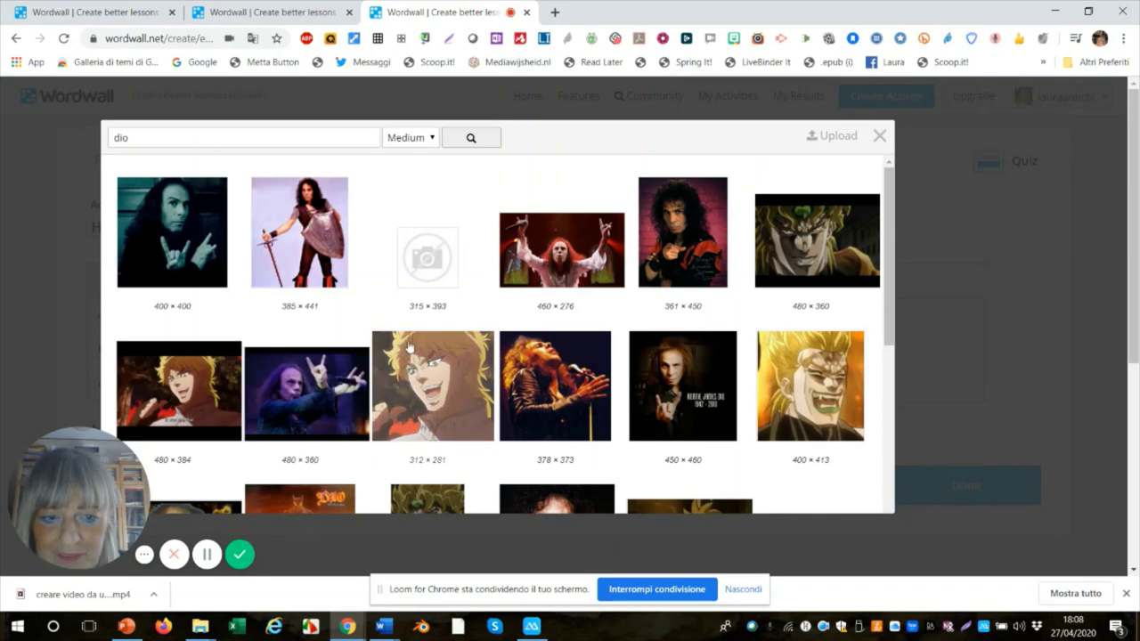
scroll(414, 345, "down", 2)
scroll(417, 342, "down", 5)
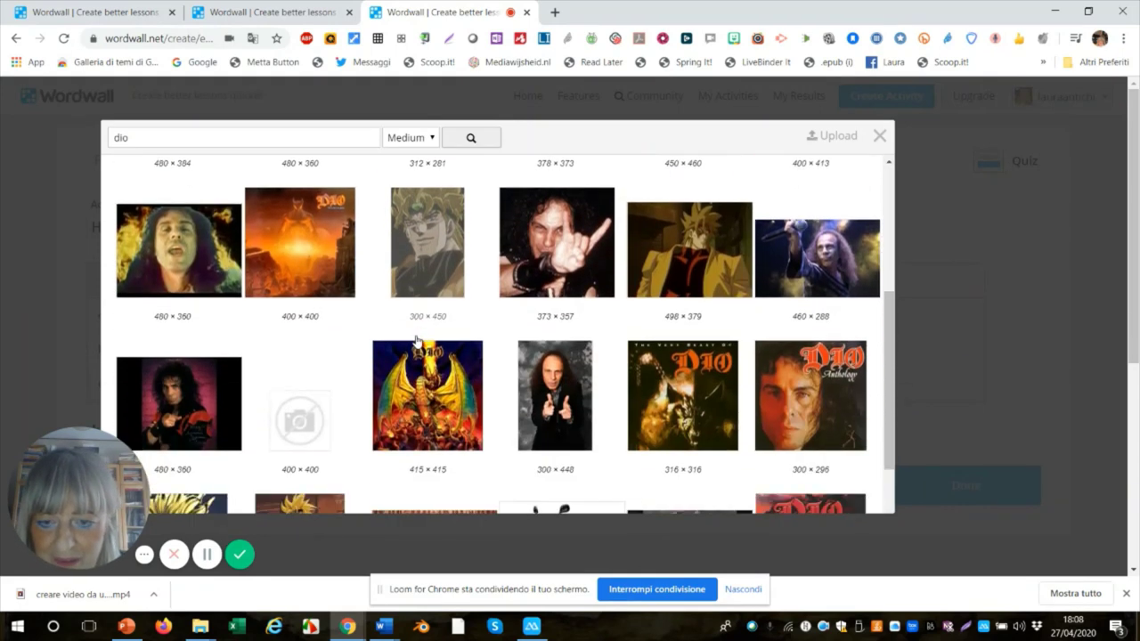
scroll(418, 341, "down", 1)
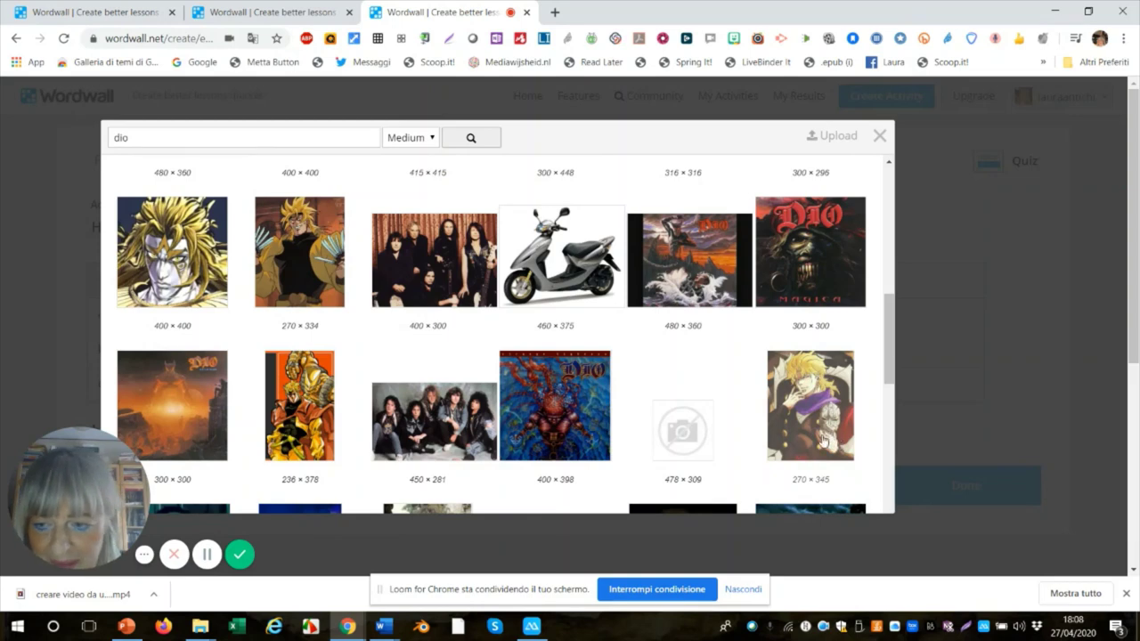
left_click(186, 420)
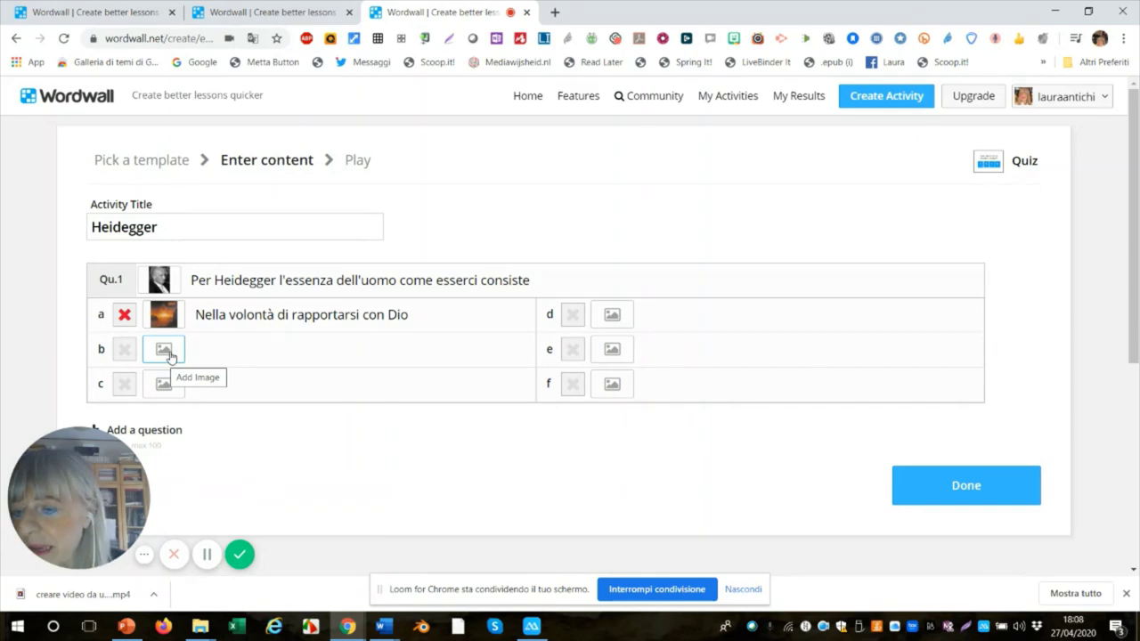
Enter "Nella sua esistenza come progetto" as answer b of question 1
left_click(218, 357)
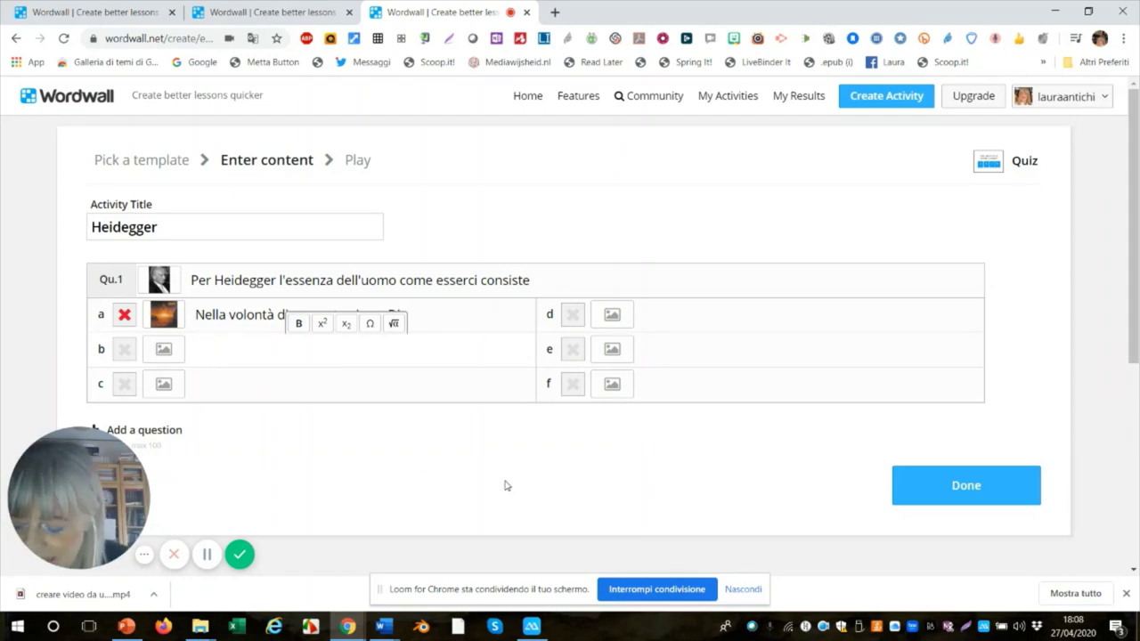
type("N")
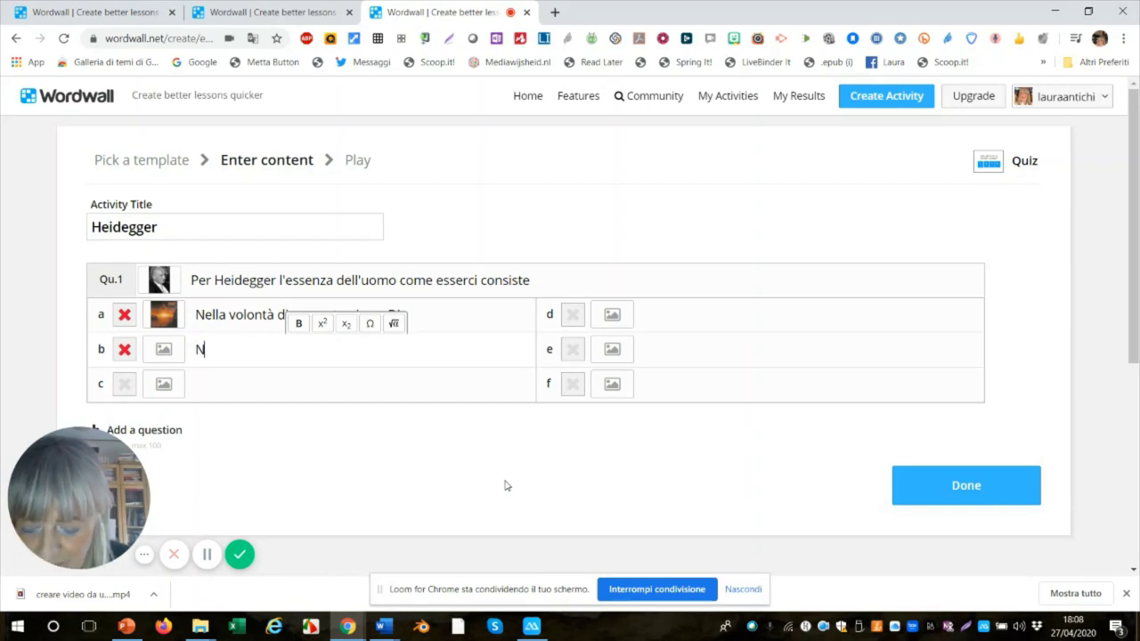
type("ella su")
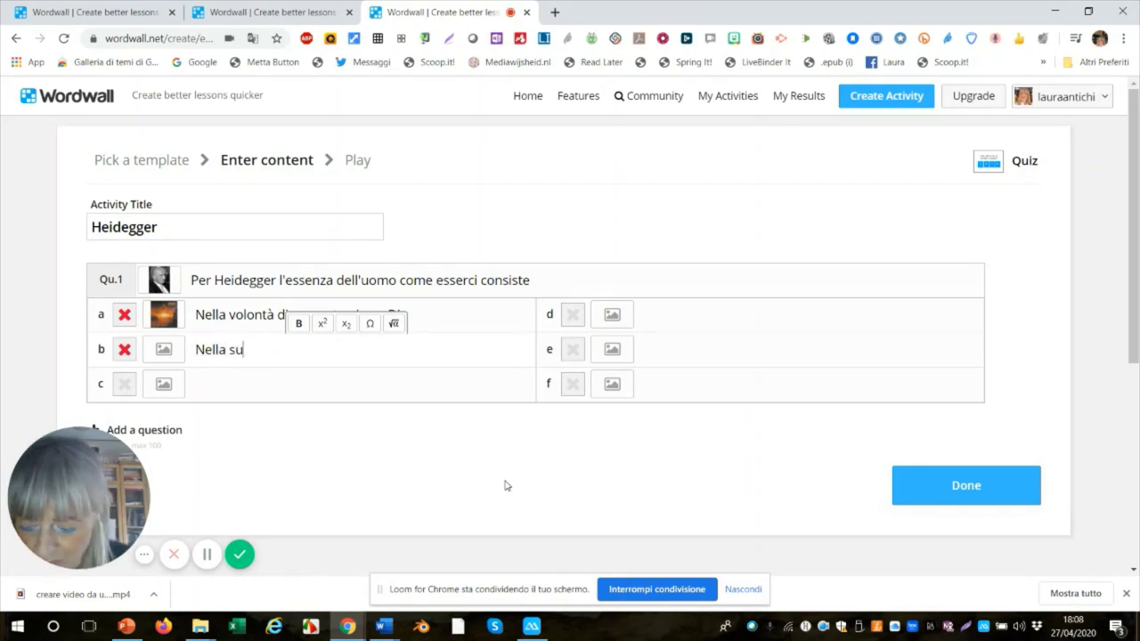
type("a esi")
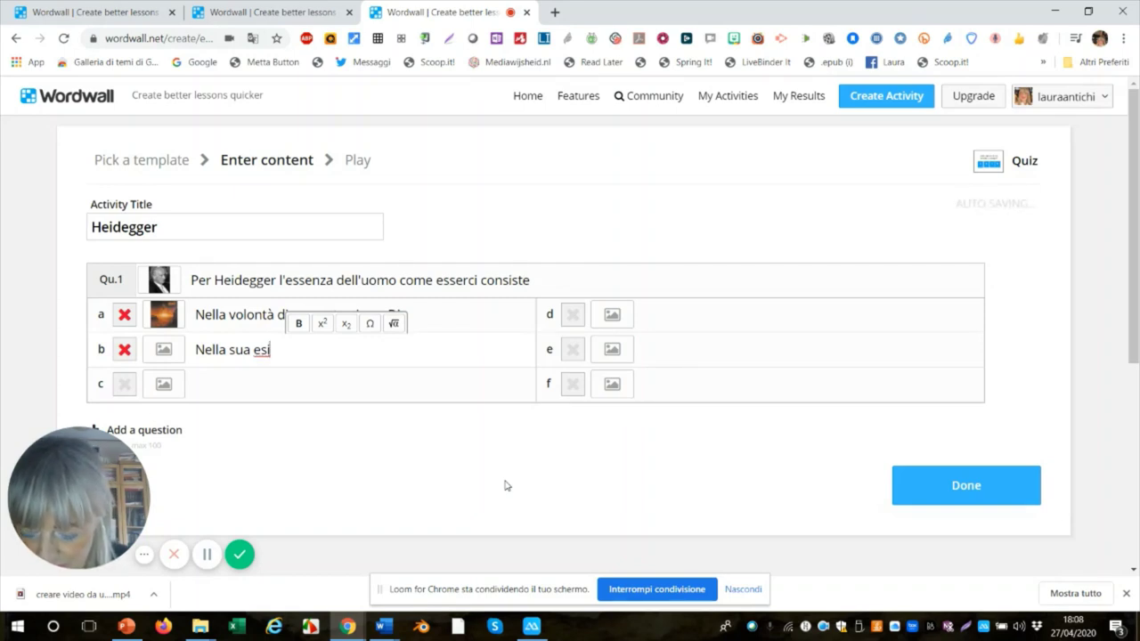
type("stenza ")
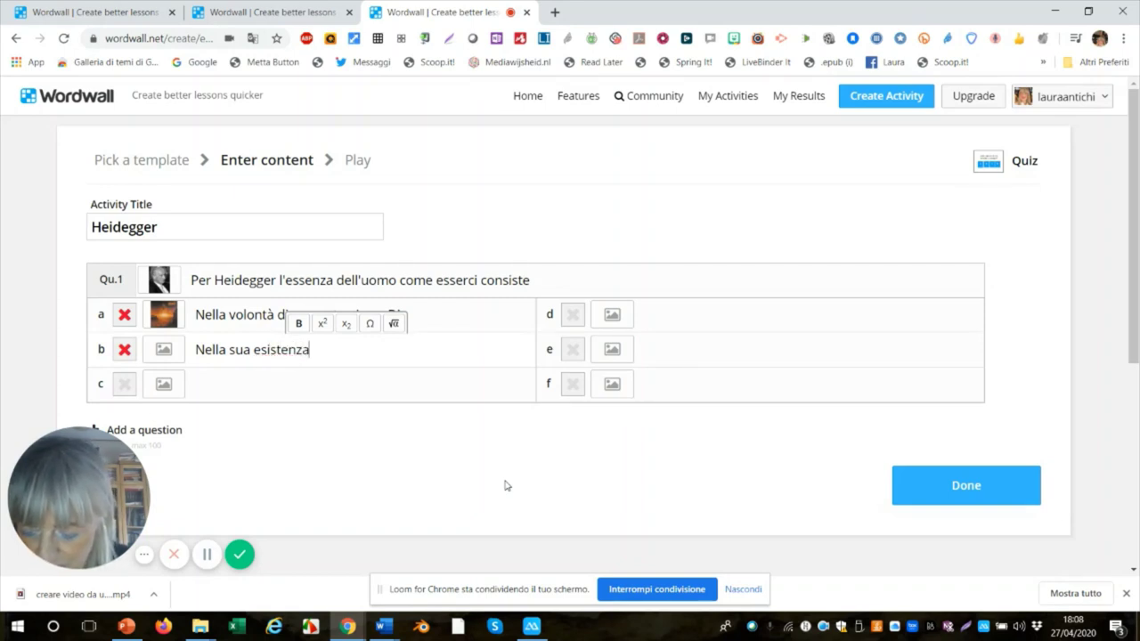
type("come ")
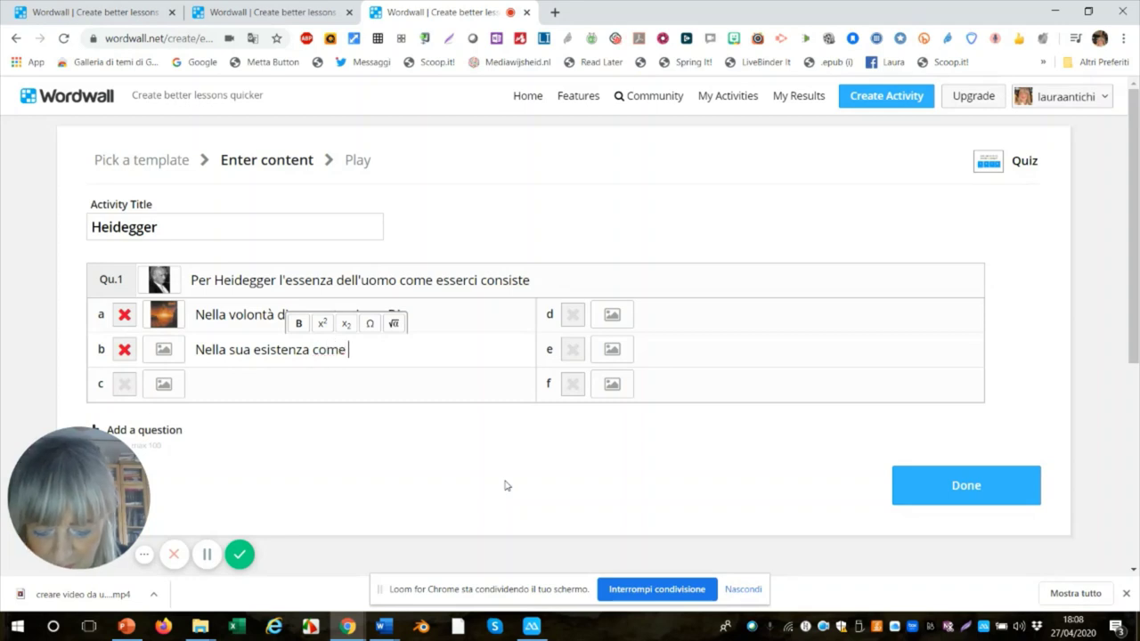
type("proge")
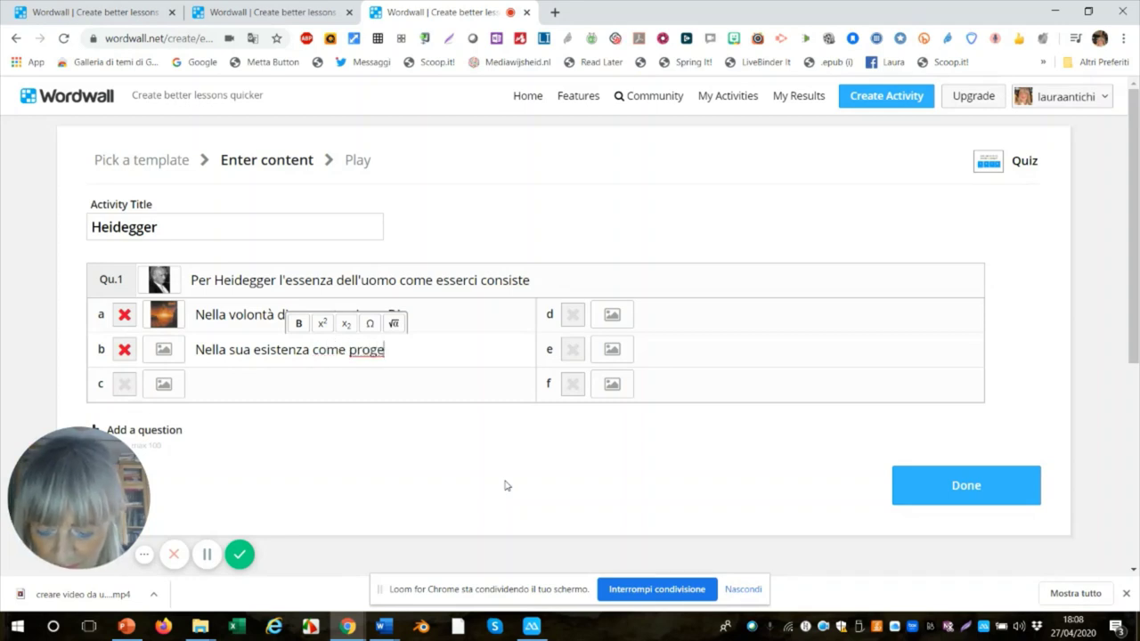
type("tto")
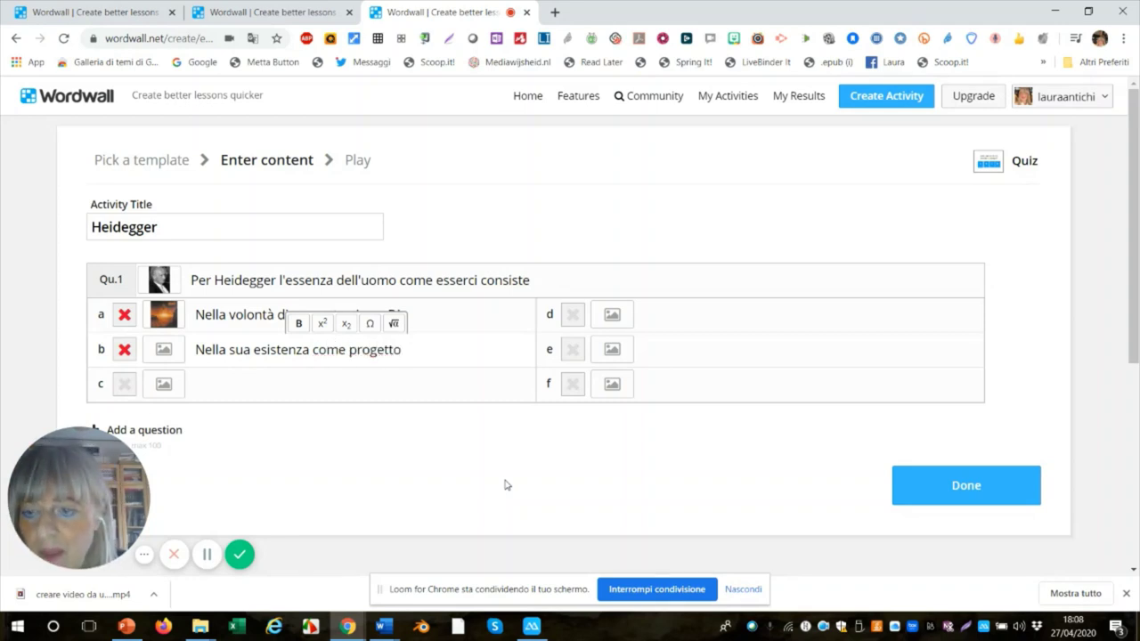
Search the image library for "esistenza", add the 400 × 266 picture of a figure against the sky to answer b, and mark that answer correct
left_click(164, 351)
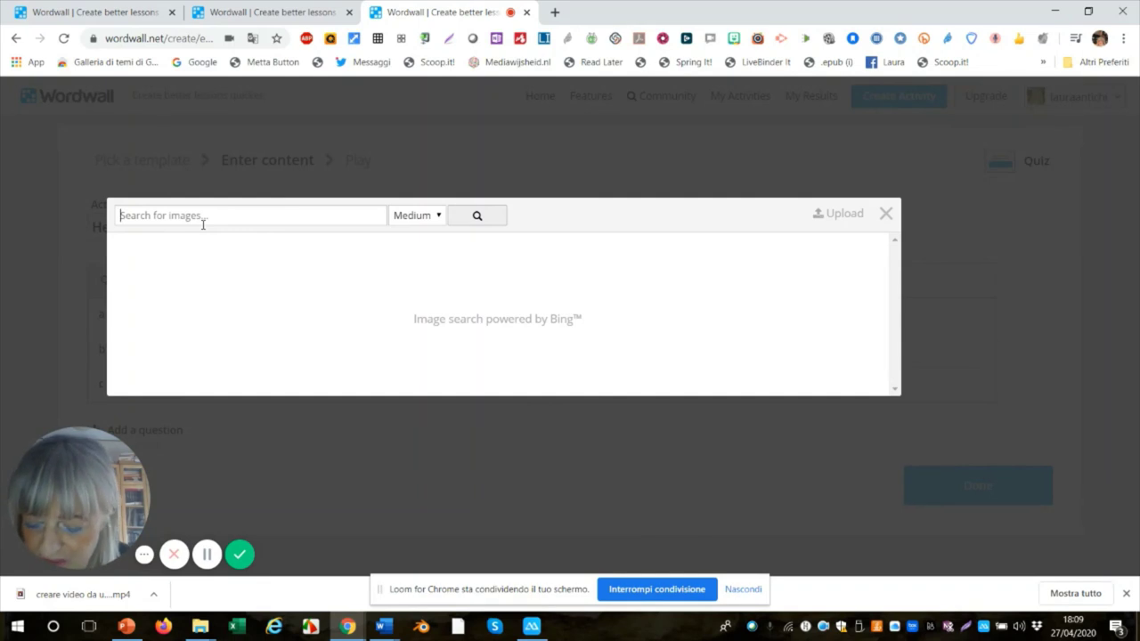
type("esist")
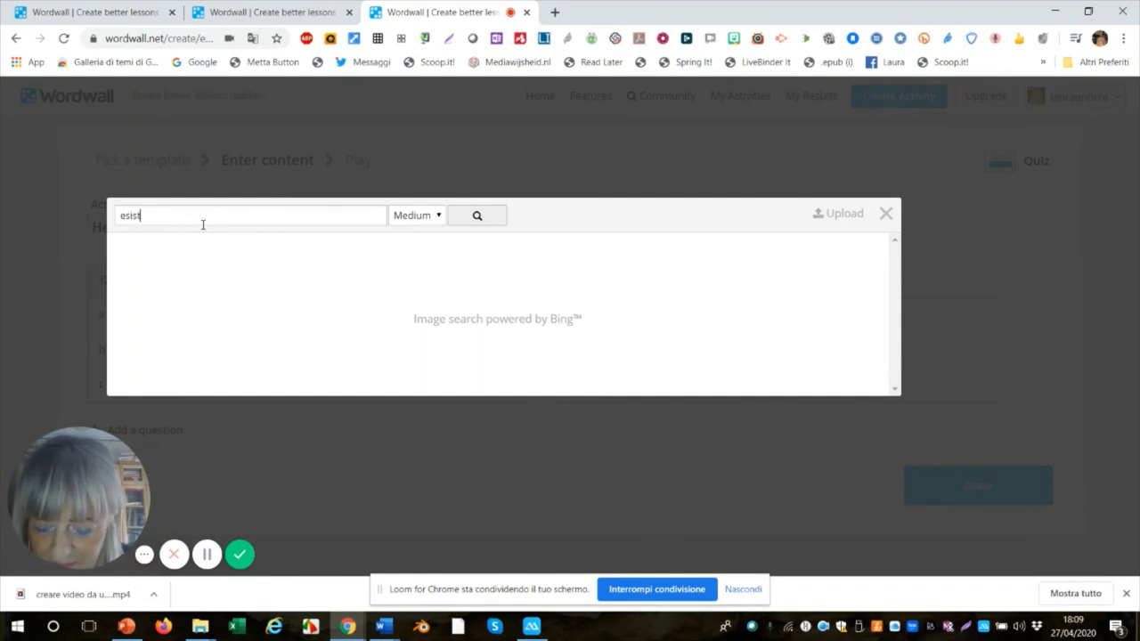
type("enza")
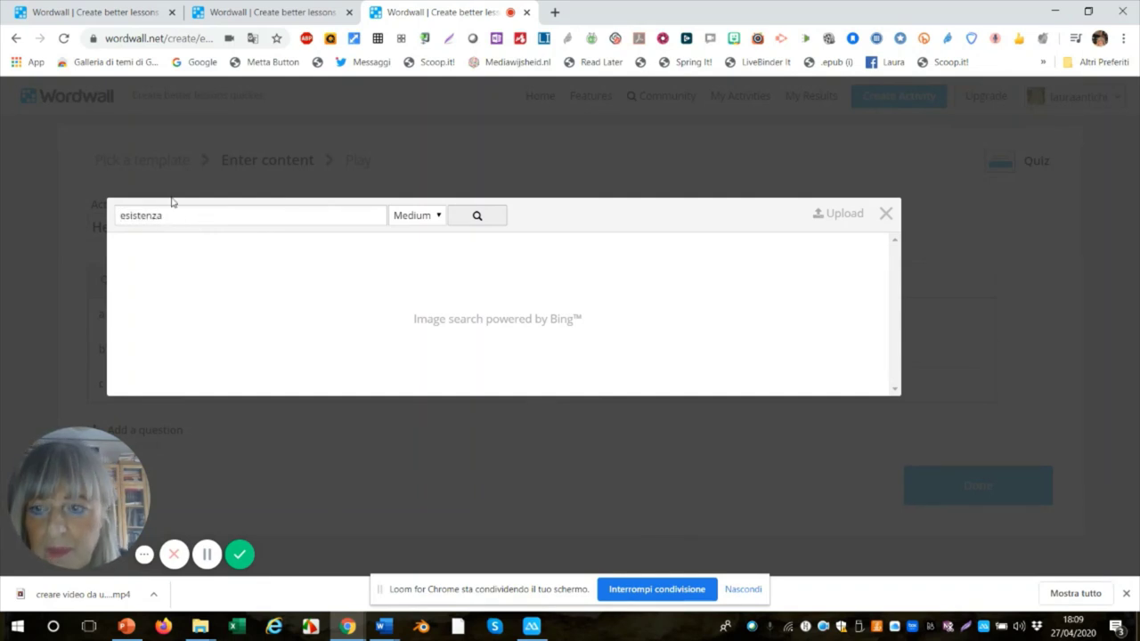
key("Return")
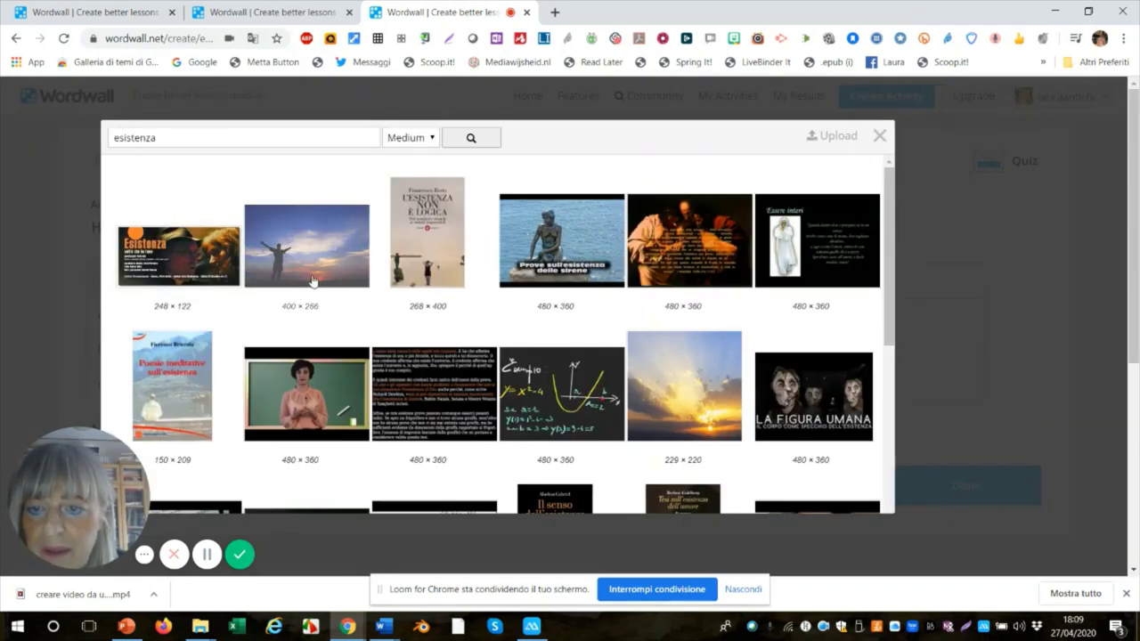
left_click(315, 260)
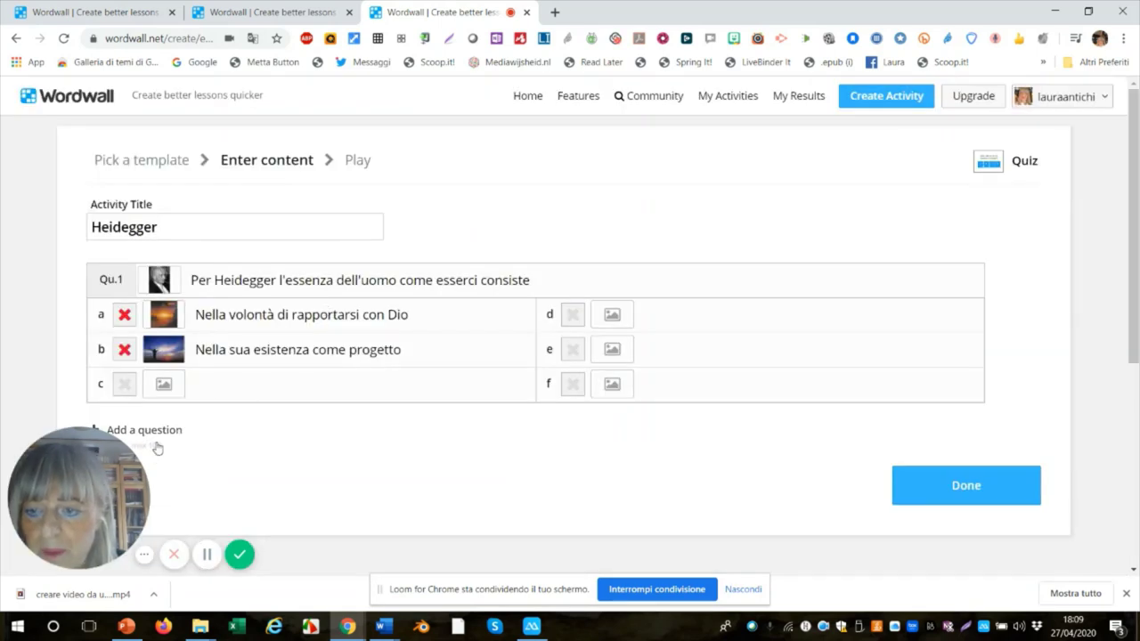
left_click(125, 351)
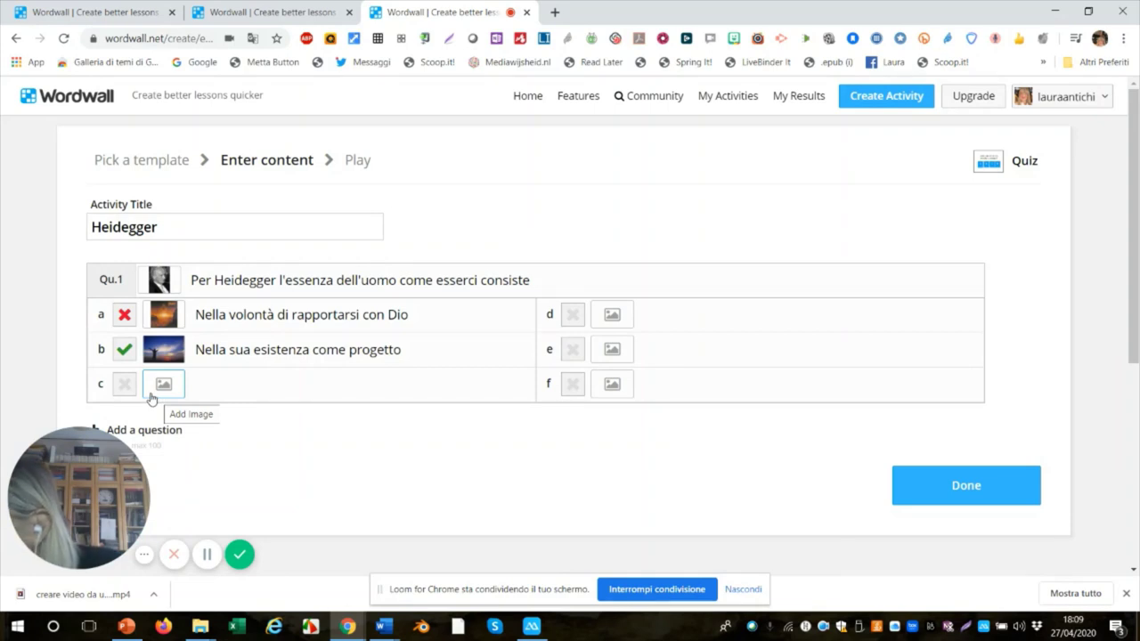
Enter "Nella semplice presenza con un carattere determinato" as answer c of question 1
left_click(208, 386)
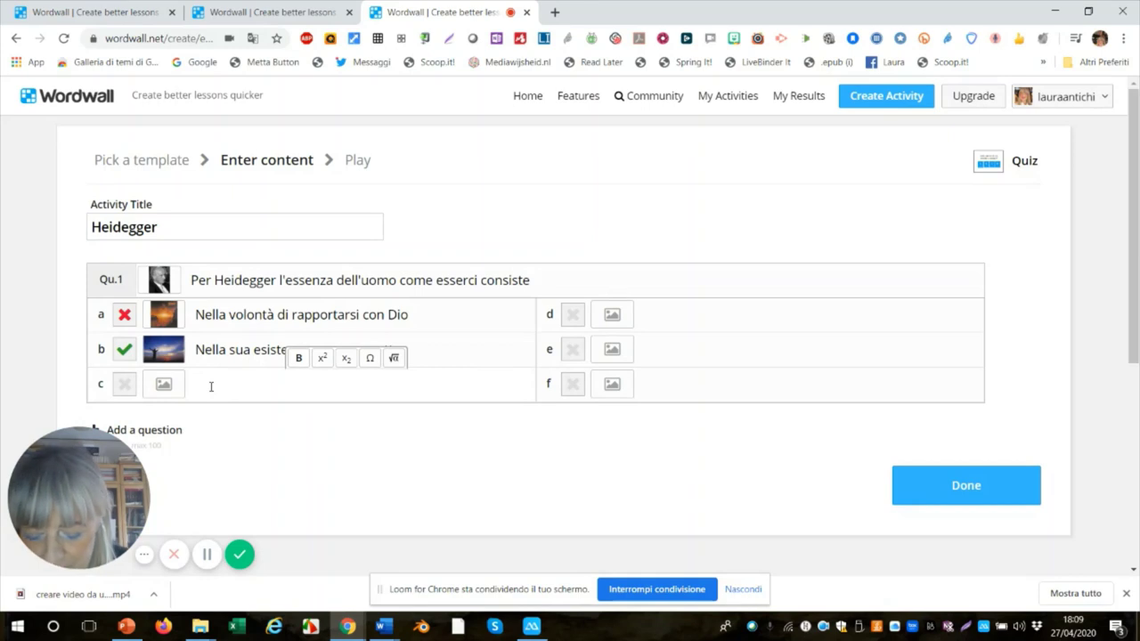
type("nella")
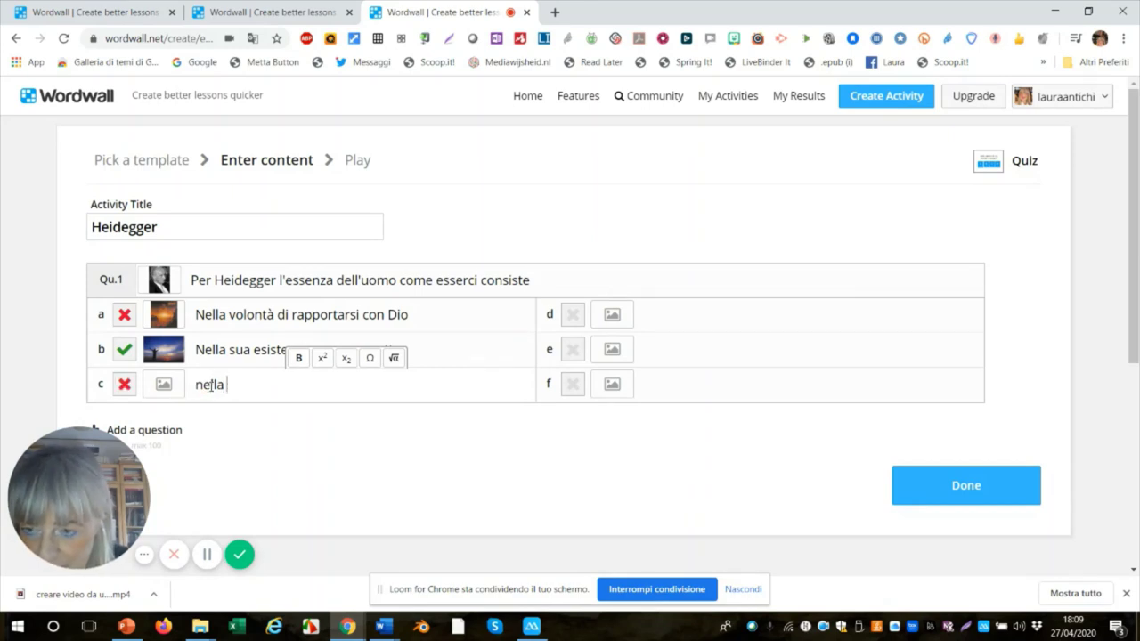
key("BackSpace")
key("BackSpace")
key("BackSpace")
key("BackSpace")
key("BackSpace")
key("BackSpace")
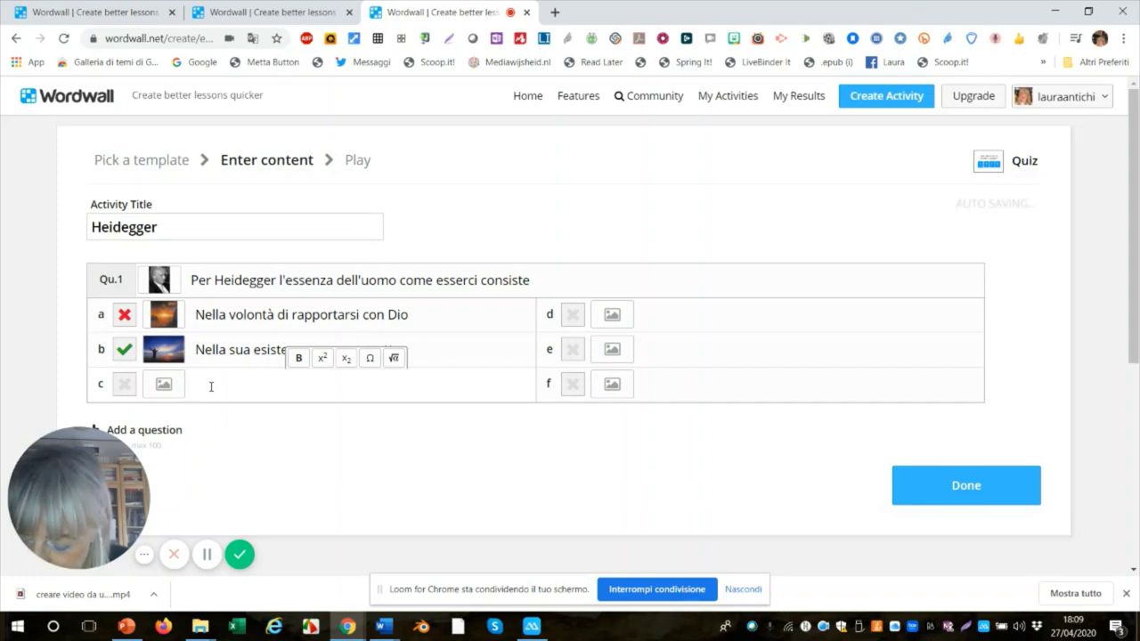
type("Nell")
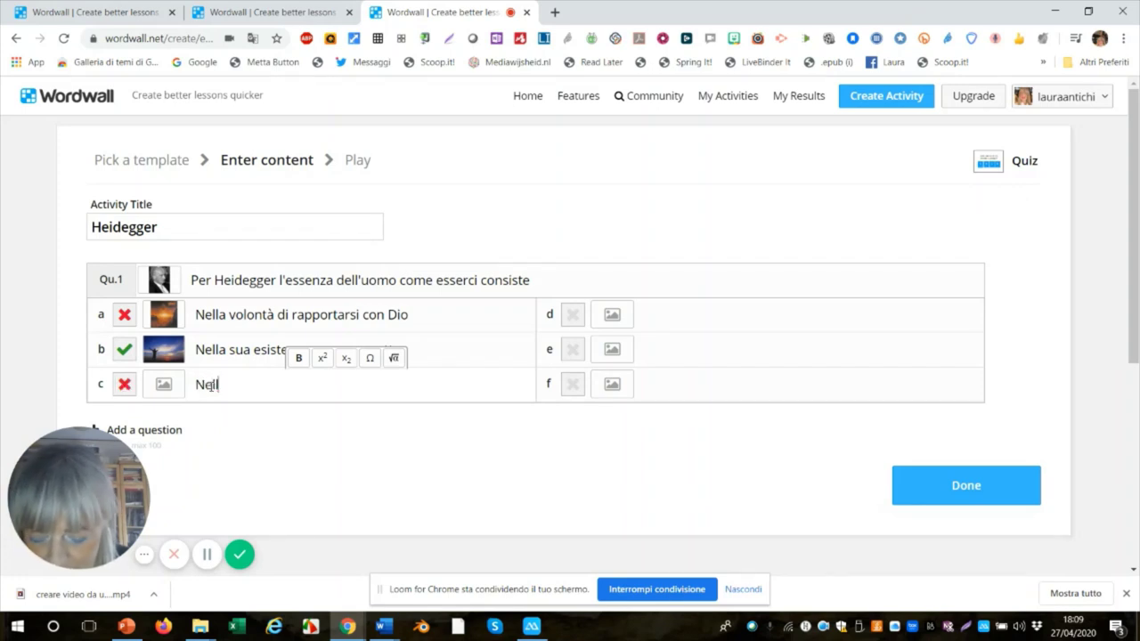
type("a sem")
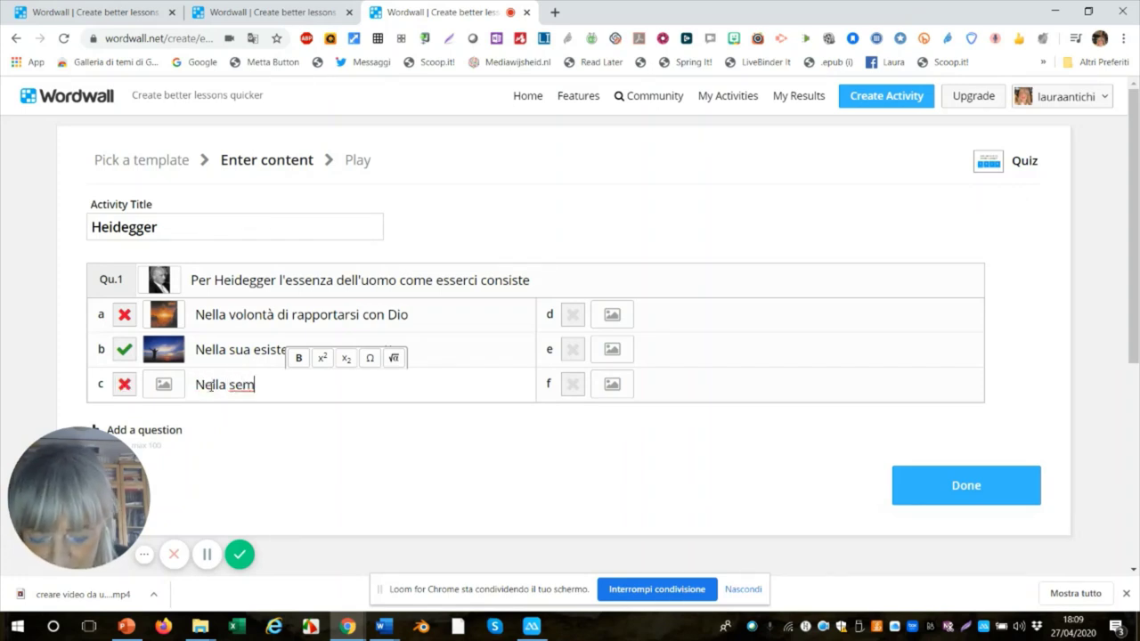
type("plice ")
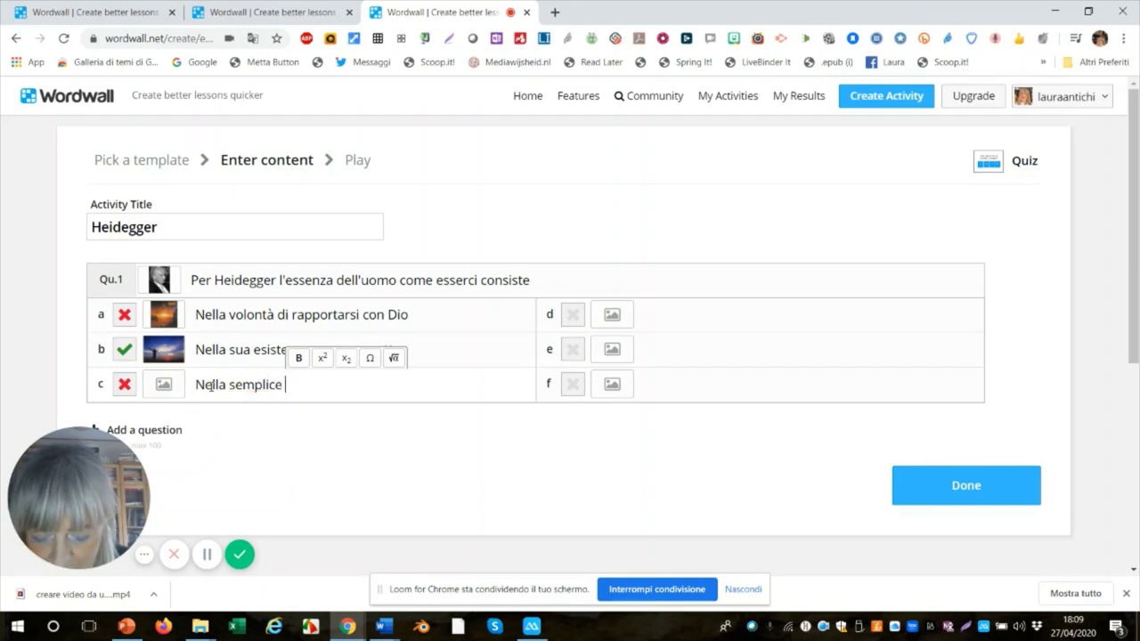
type("presenza")
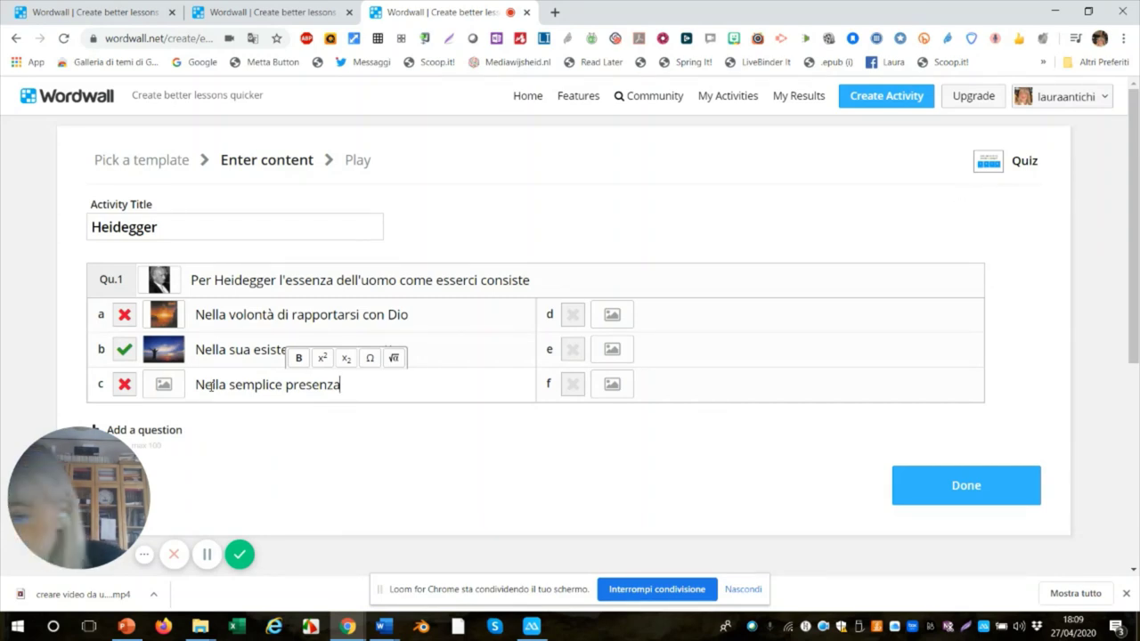
type("co")
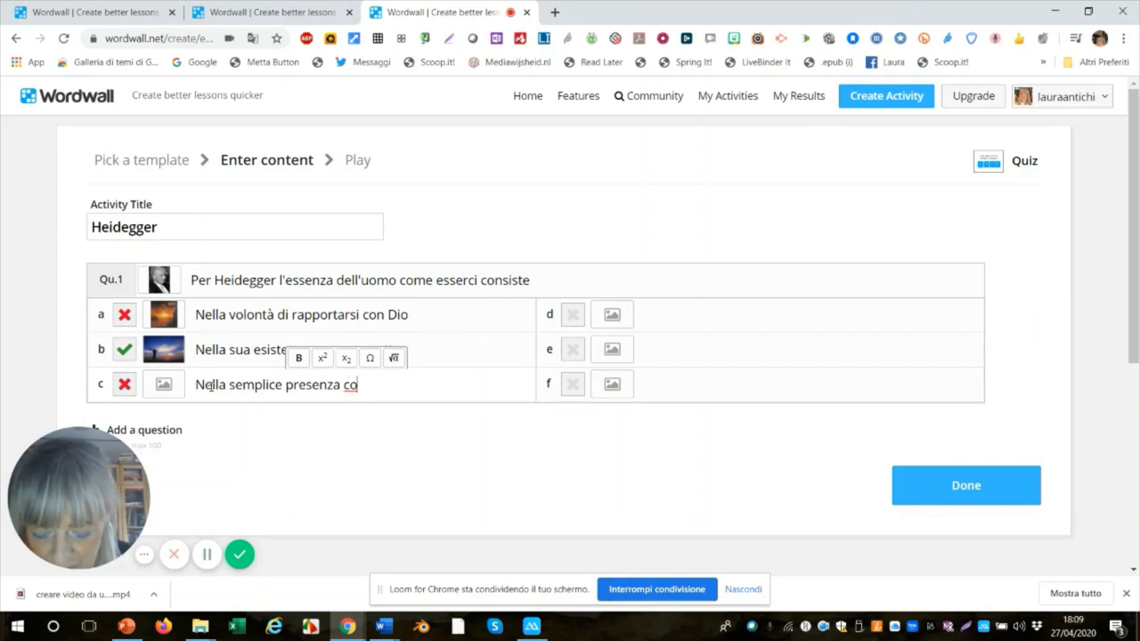
type("n un c")
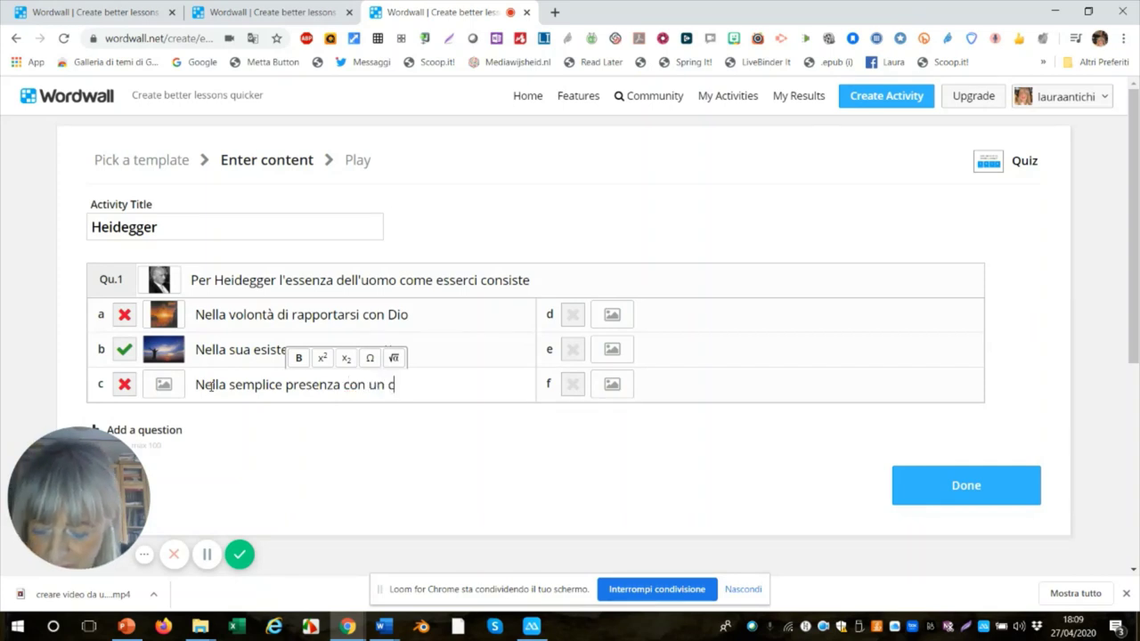
type("aratt")
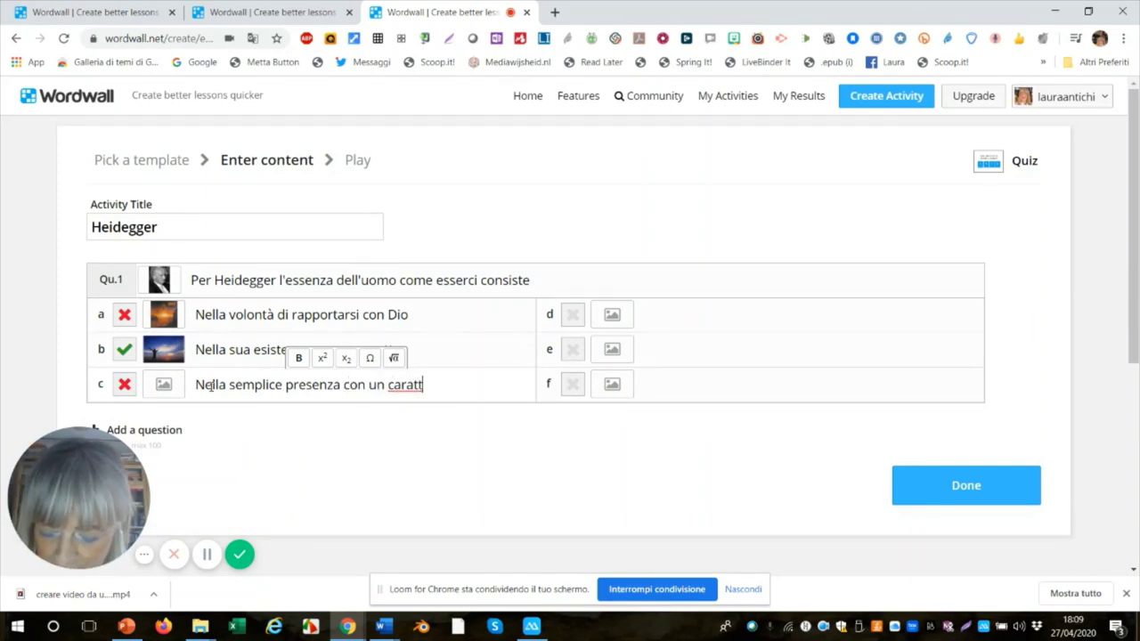
type("ere de")
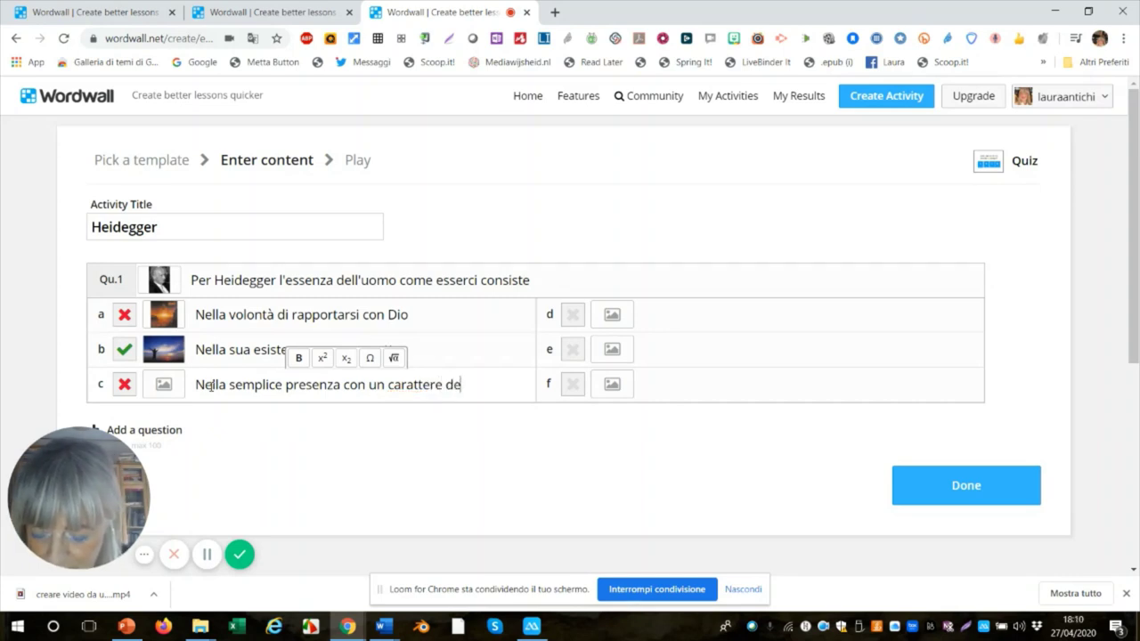
type("terminato")
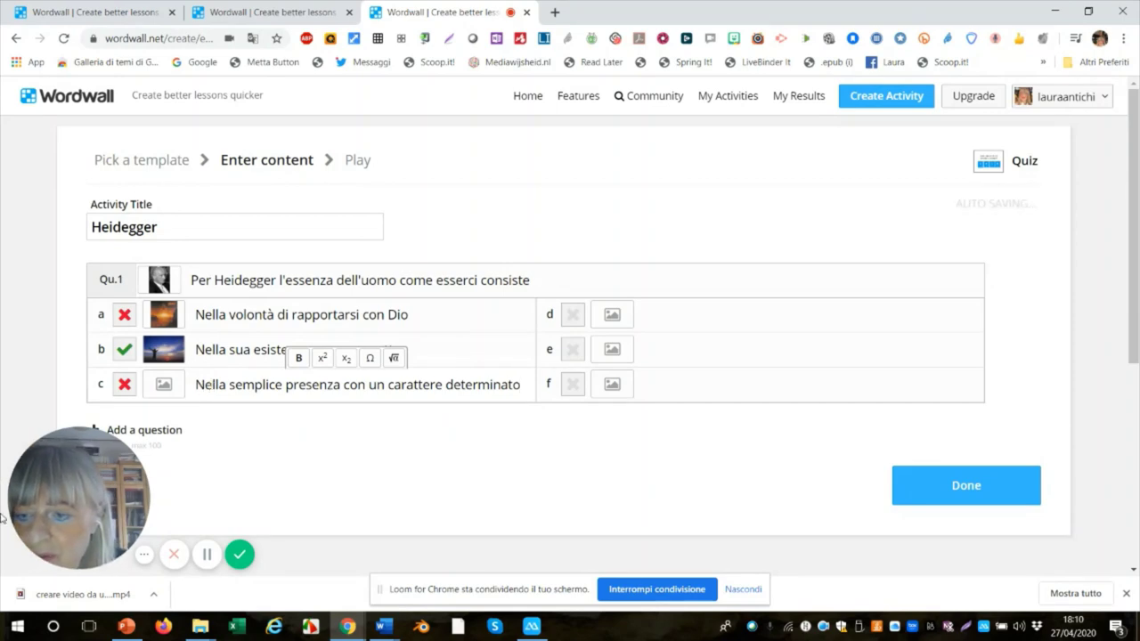
Search the image library for "presenza" and add the 480 × 360 picture of the glowing blue-and-white shape to answer c
left_click(163, 386)
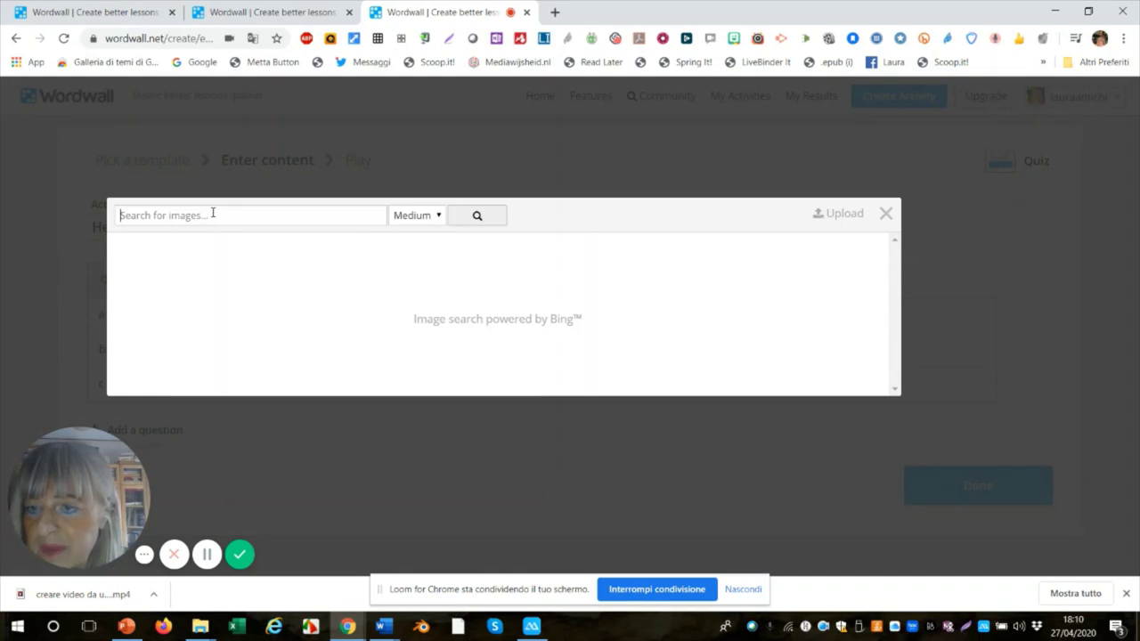
type("pre")
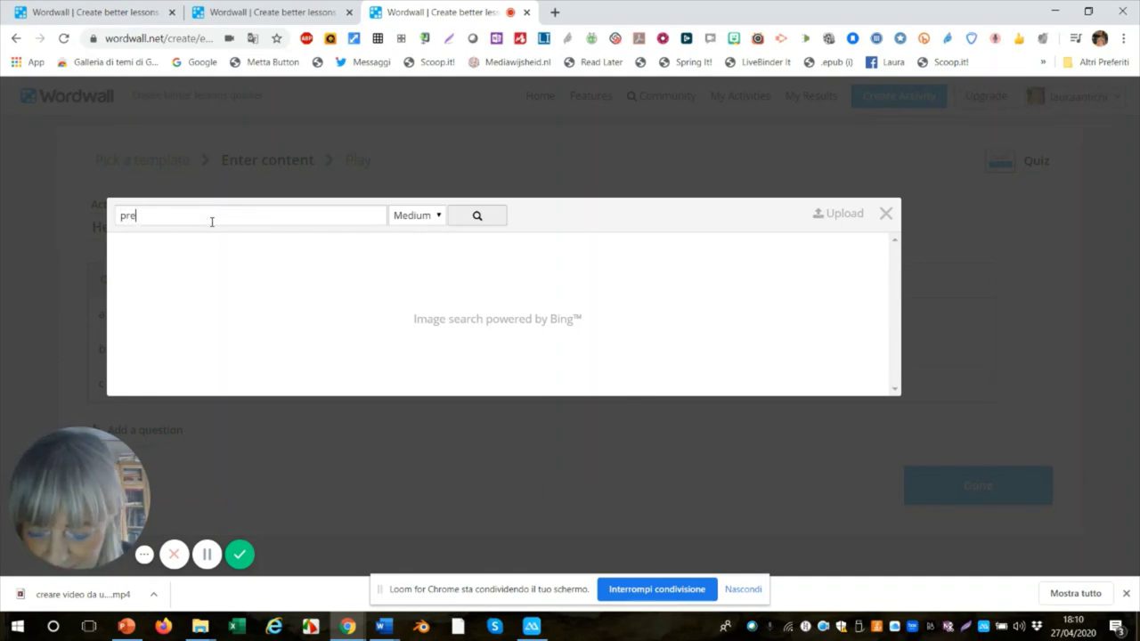
type("senza")
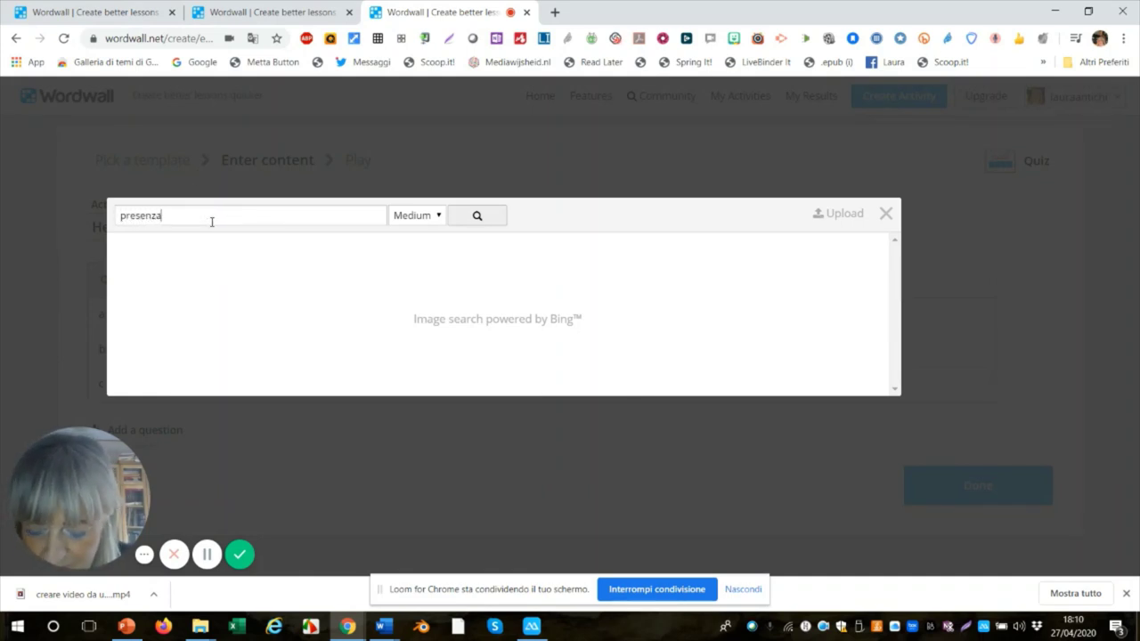
key("Return")
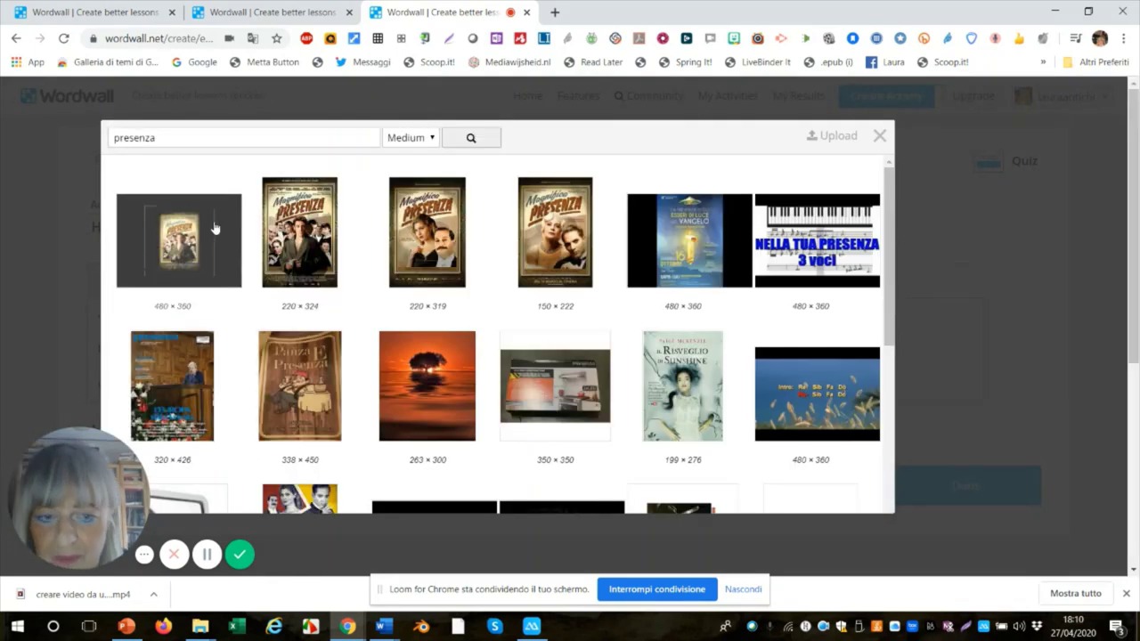
scroll(297, 267, "down", 3)
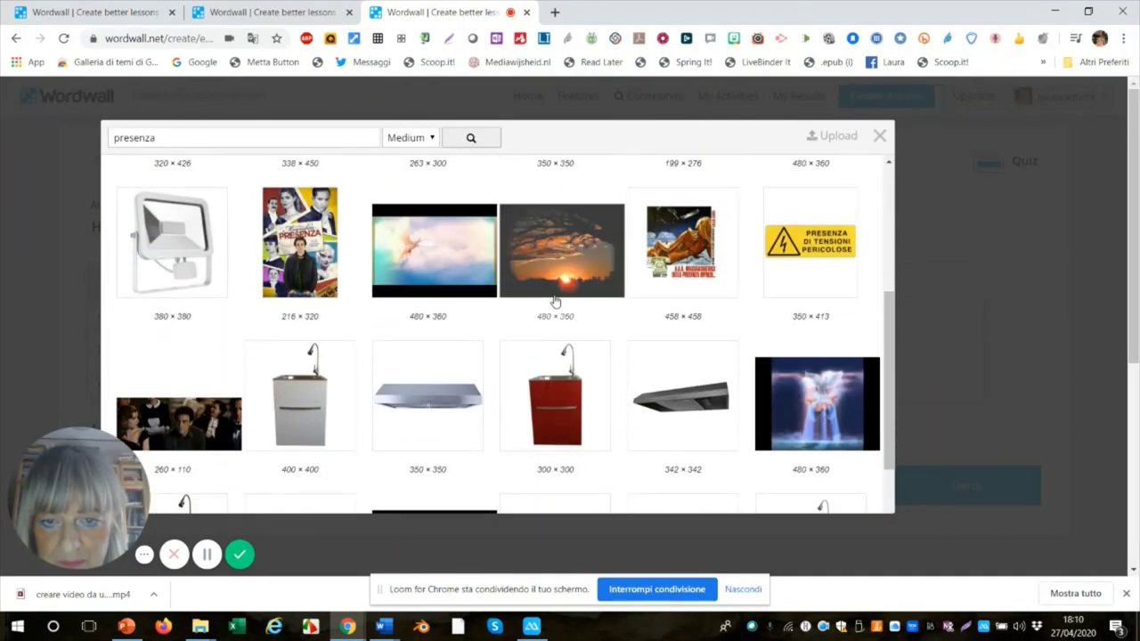
scroll(499, 301, "down", 2)
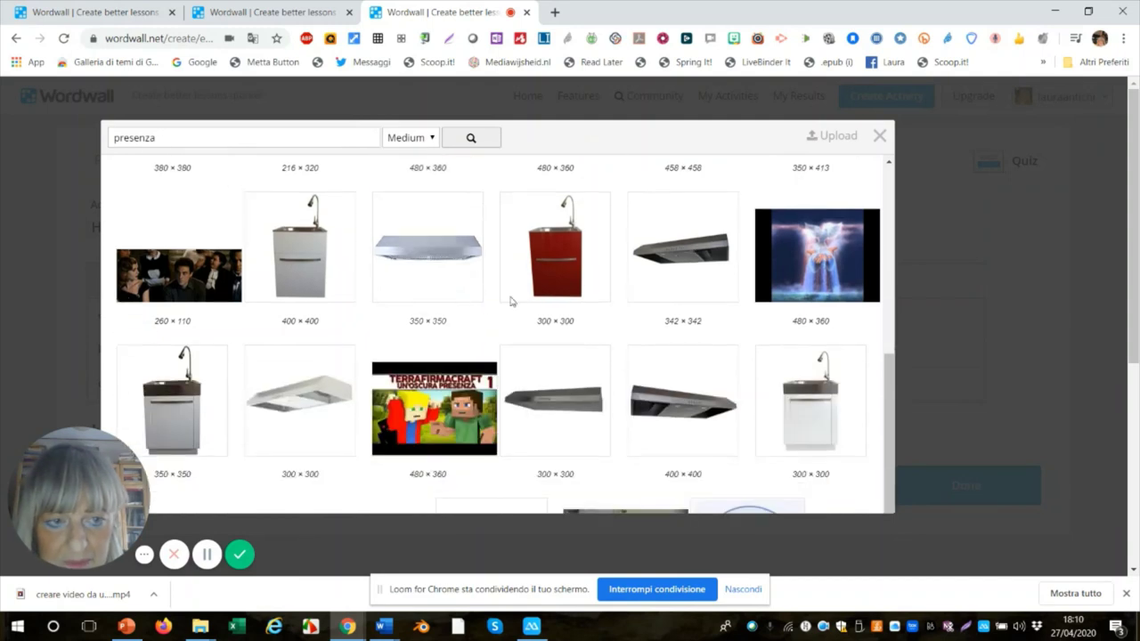
left_click(819, 269)
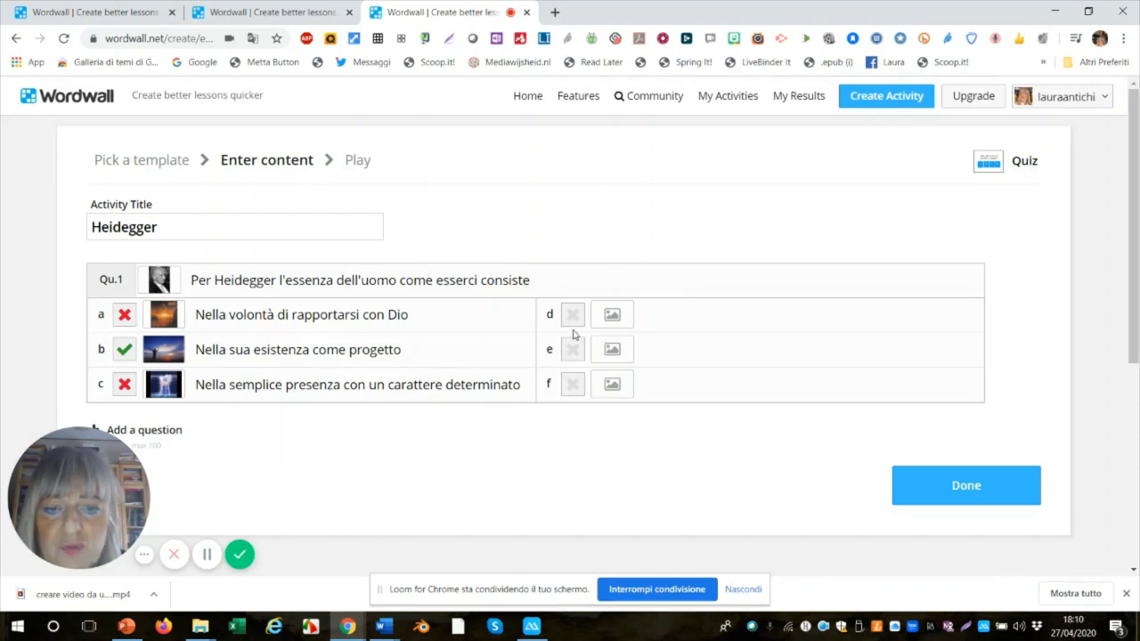
Enter "Nell'essere come sostanza pensante" as answer d of question 1
left_click(653, 322)
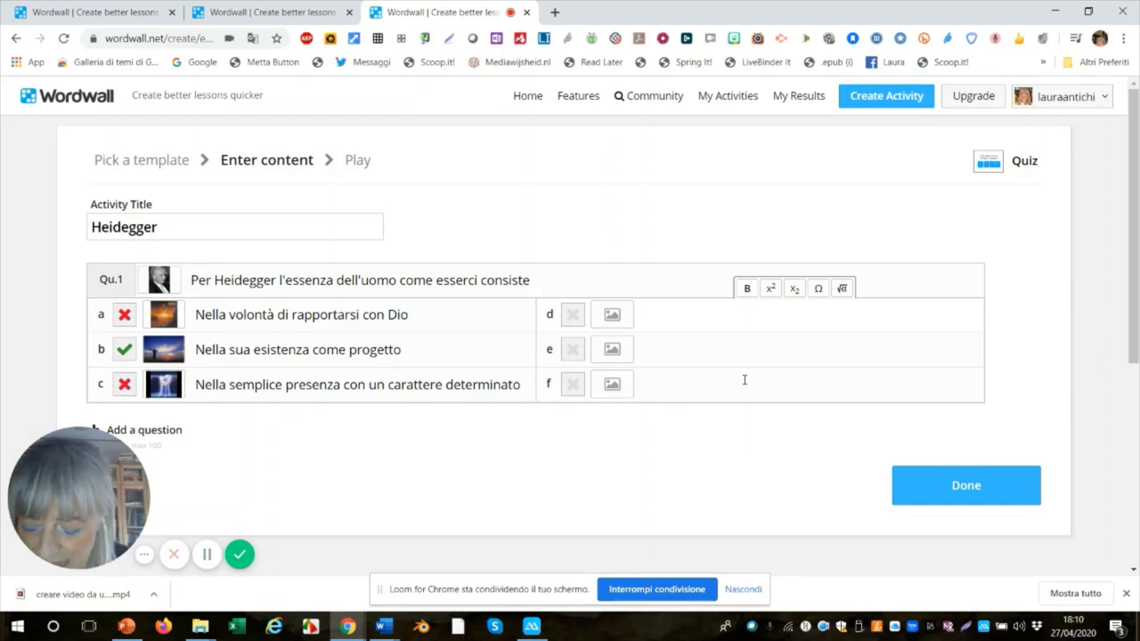
type("Nell")
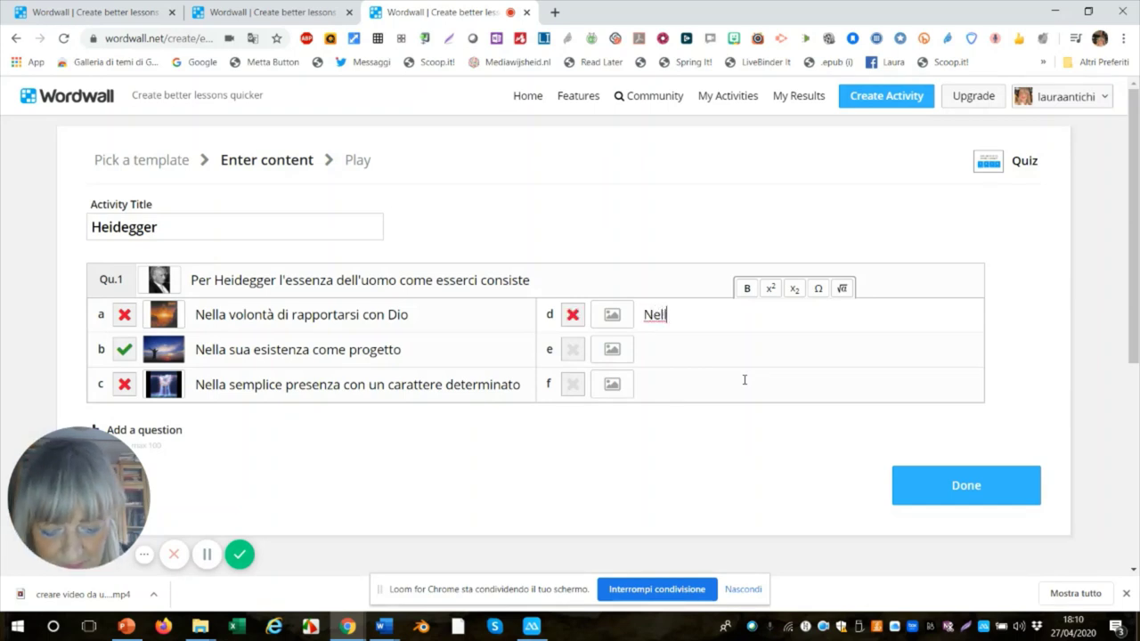
type("'esser")
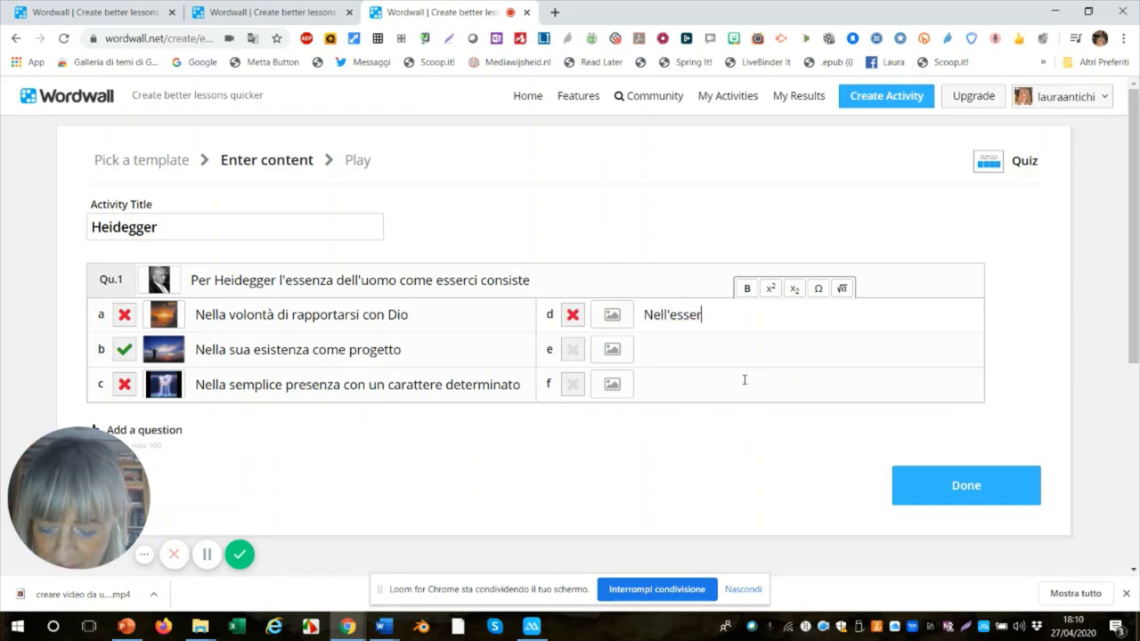
type("e come ")
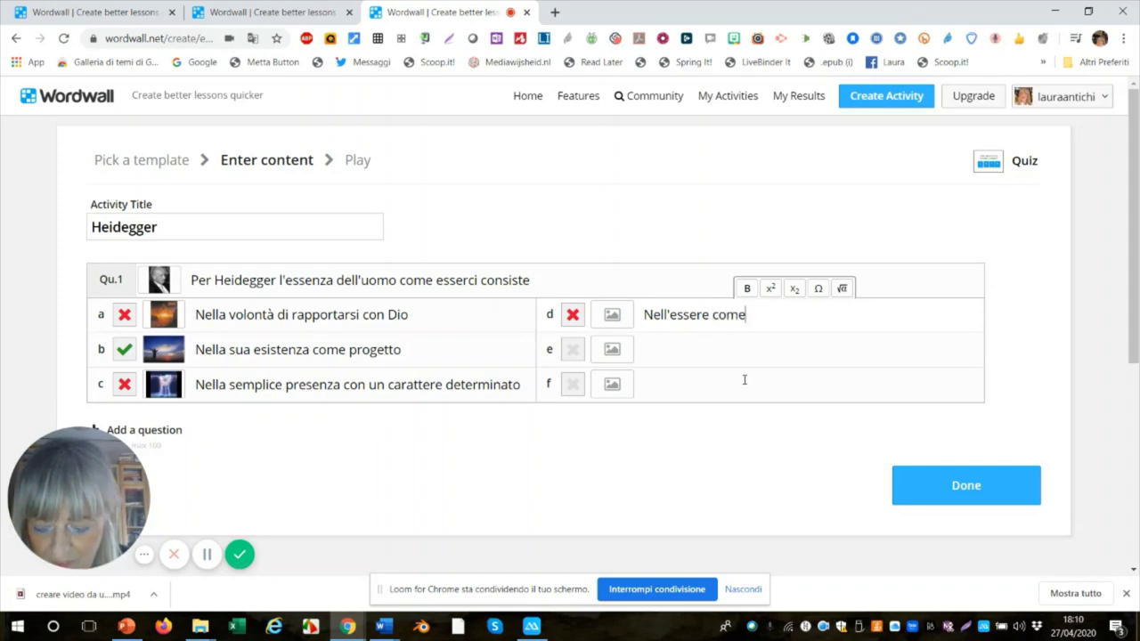
type("sost")
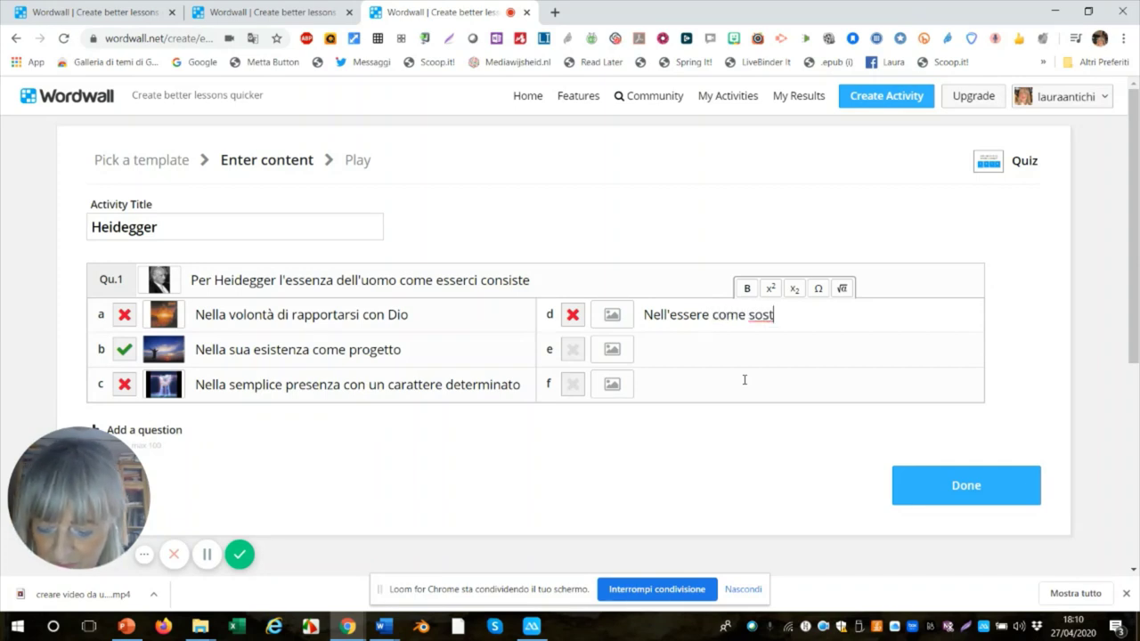
type("an")
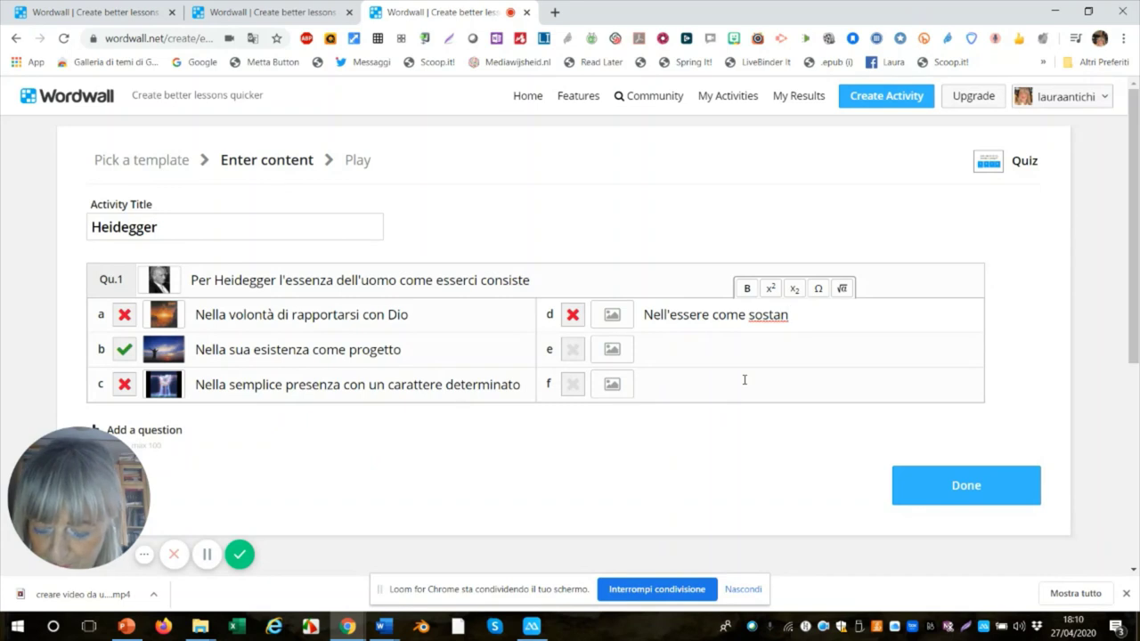
type("za pen")
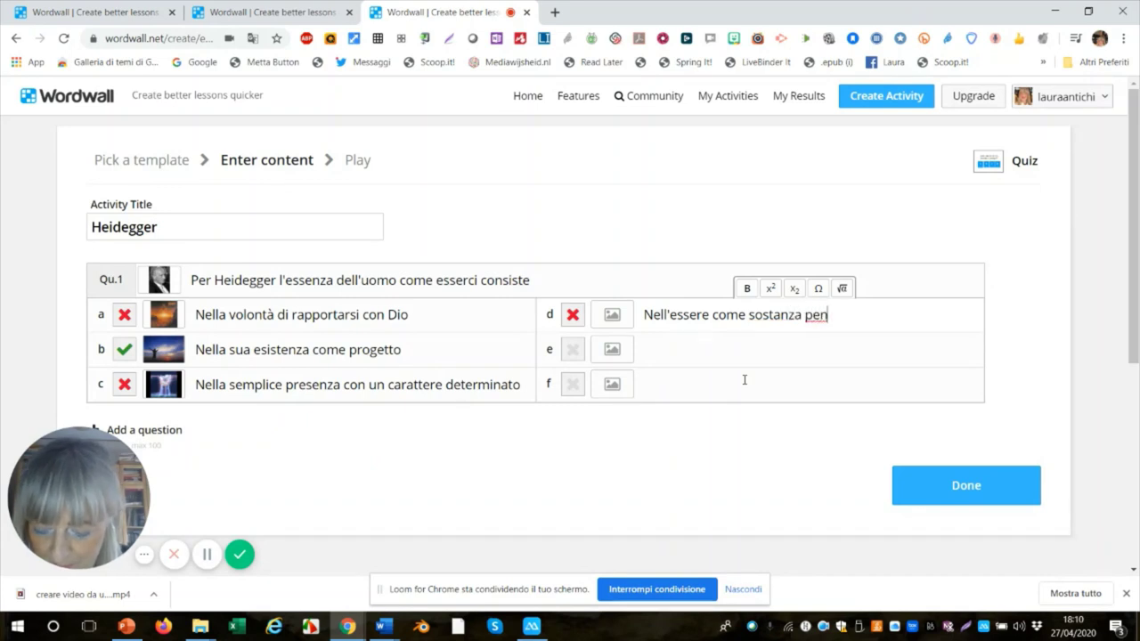
type("sante")
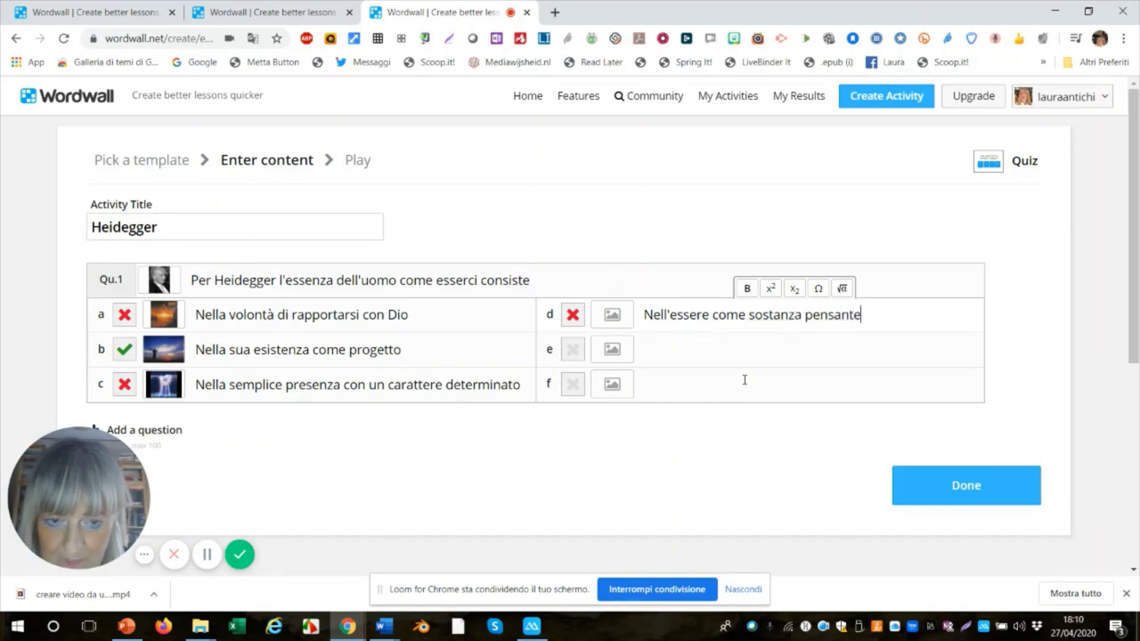
Search the image library for "essere" and add the 480 × 360 picture of a hand holding a crystal ball to answer d
left_click(612, 324)
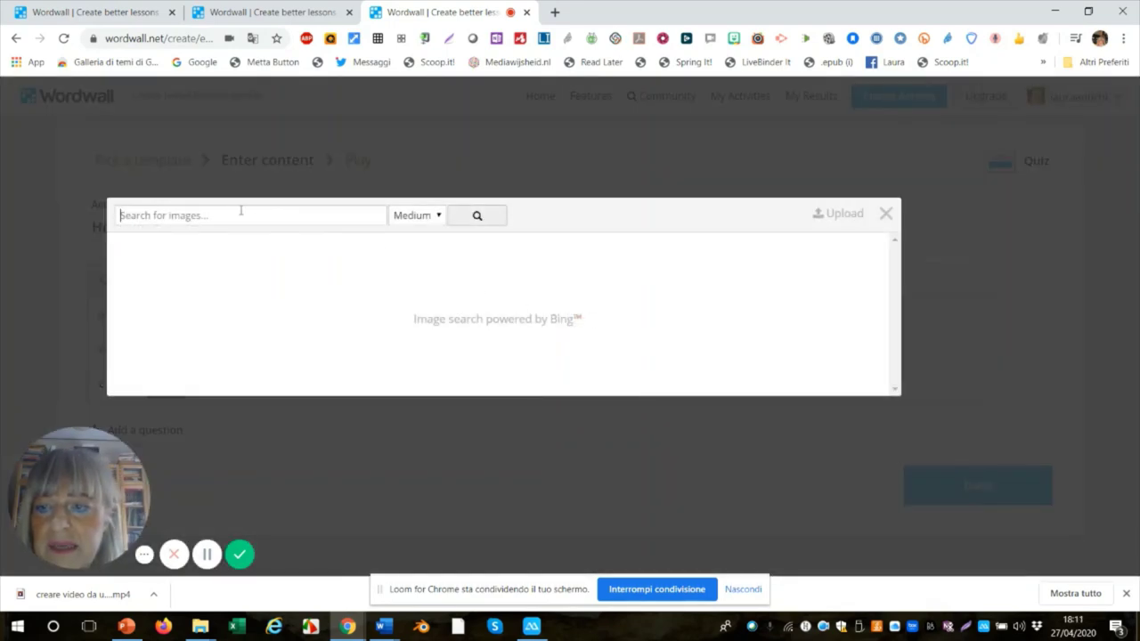
type("e")
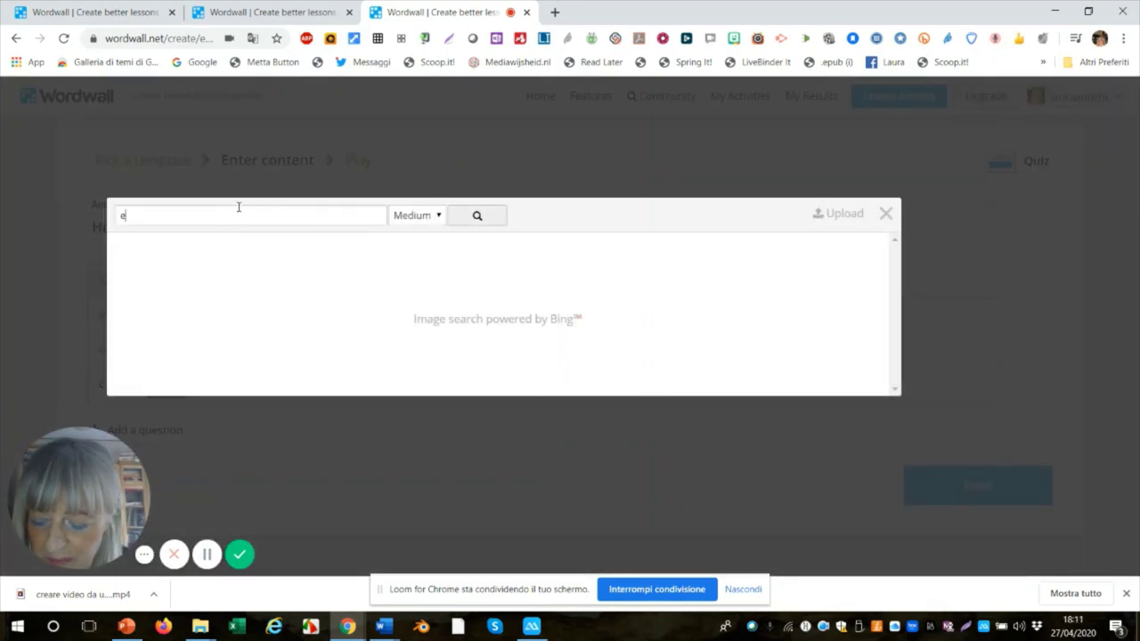
type("ssere")
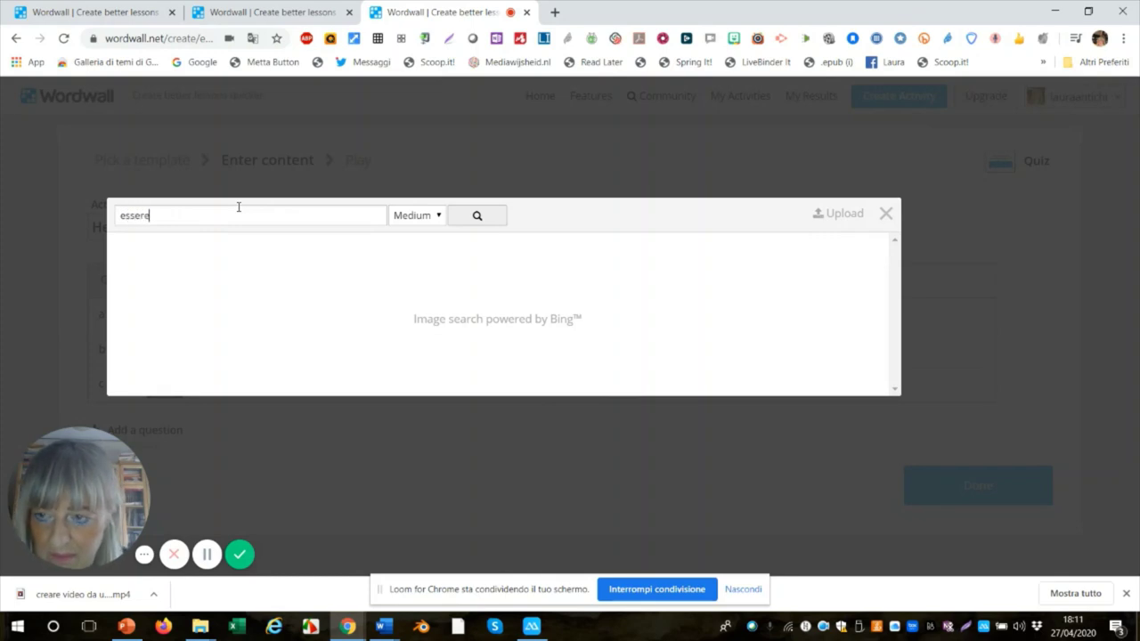
key("Return")
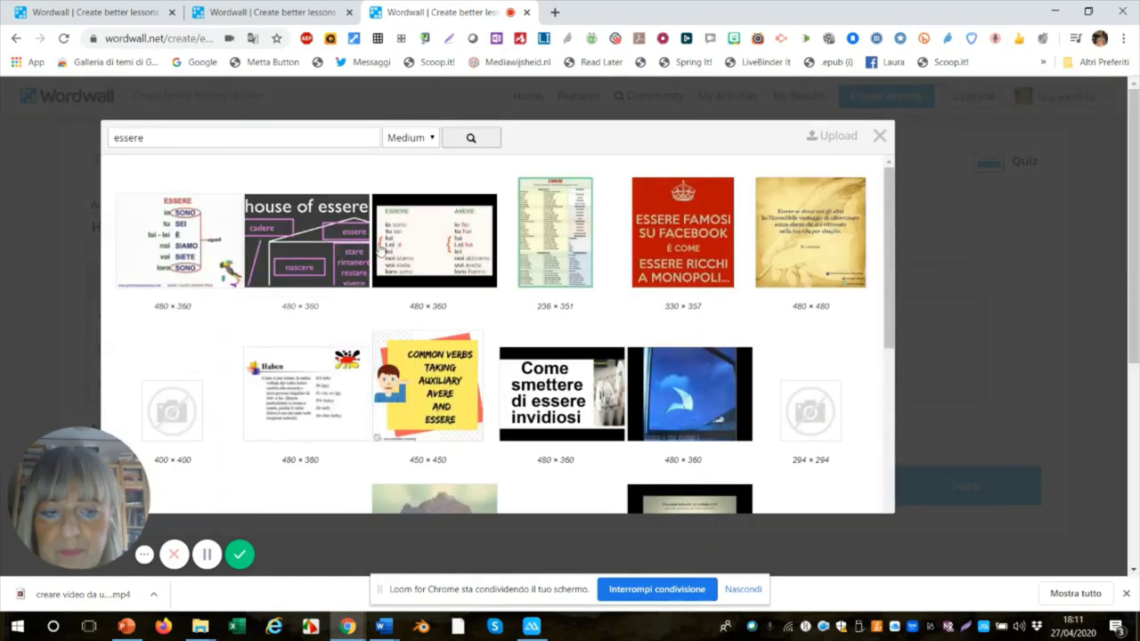
scroll(586, 267, "down", 1)
scroll(586, 267, "down", 6)
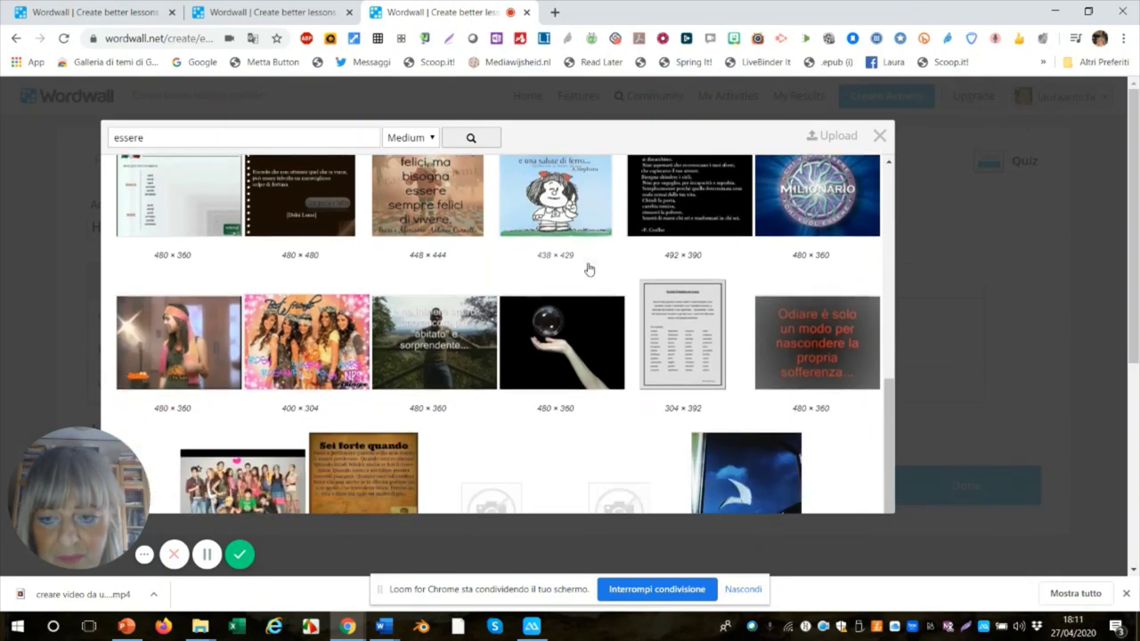
scroll(592, 269, "down", 1)
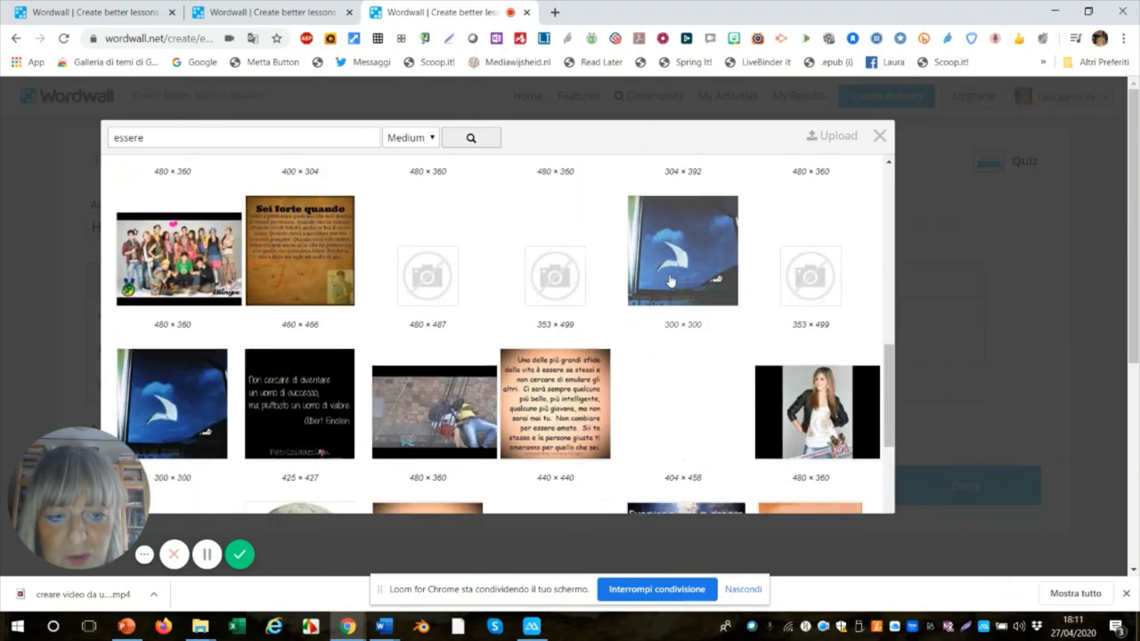
scroll(670, 282, "down", 4)
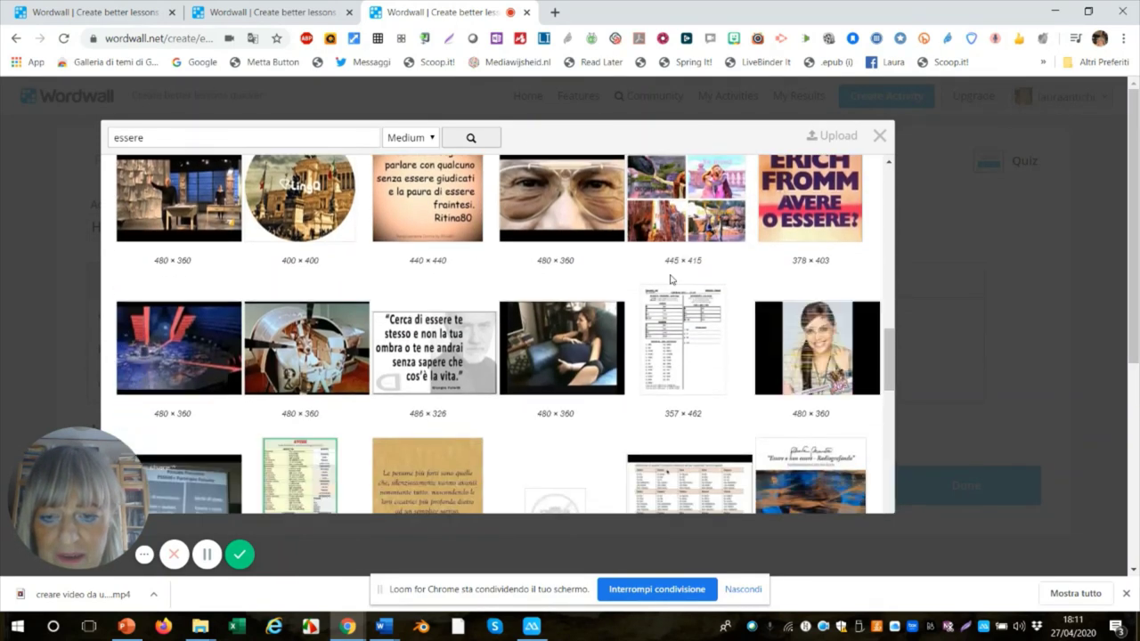
scroll(671, 279, "down", 3)
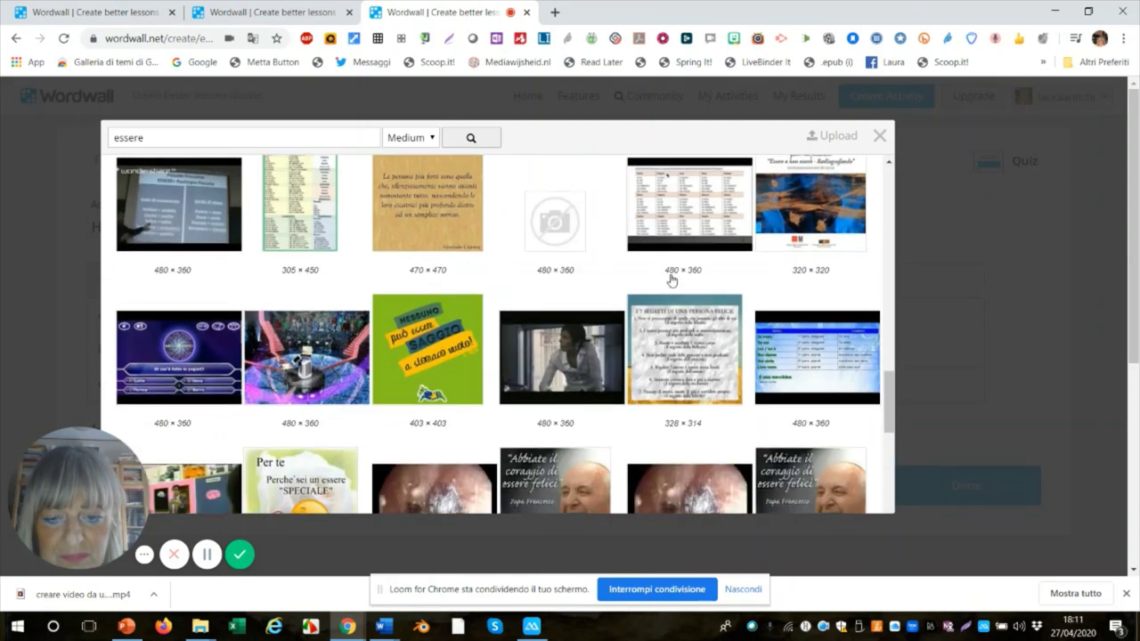
scroll(672, 280, "down", 1)
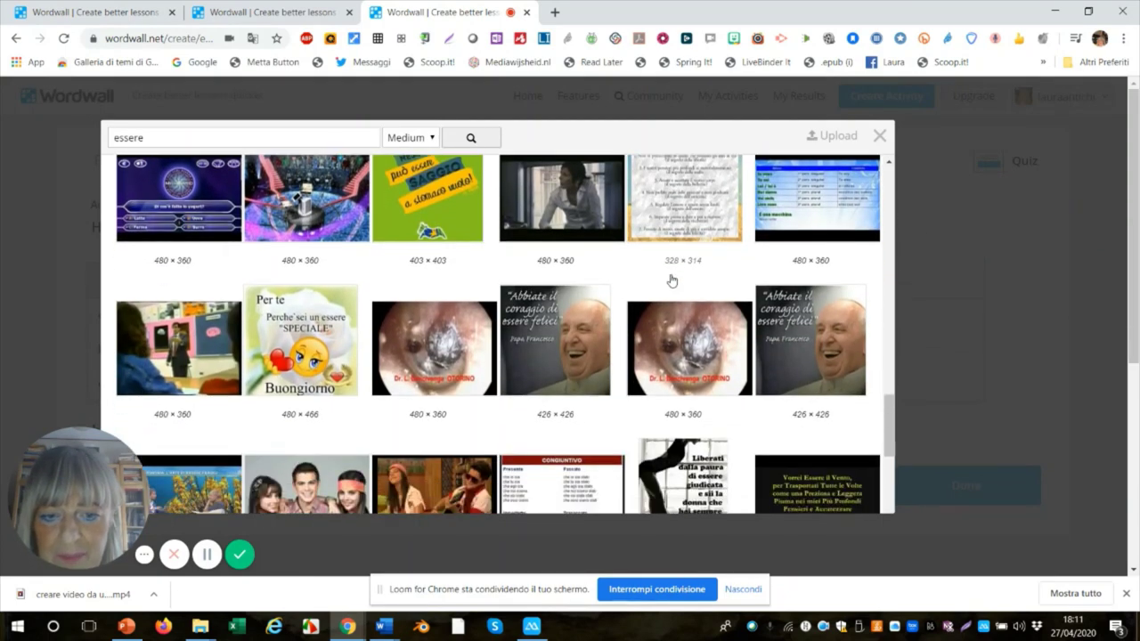
scroll(670, 281, "down", 5)
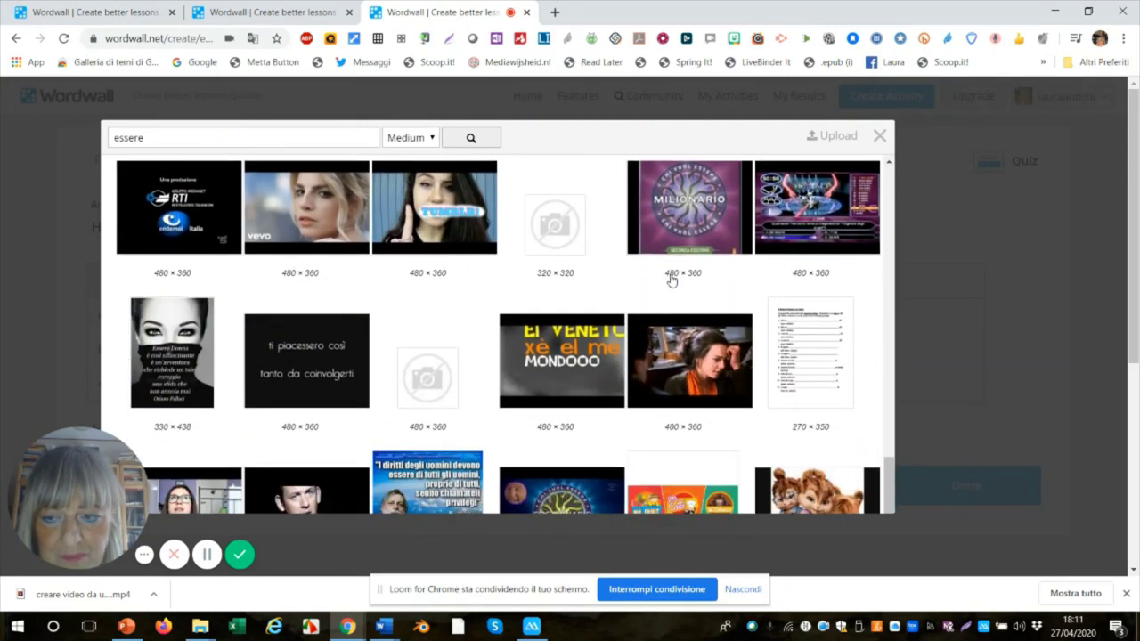
scroll(670, 280, "down", 7)
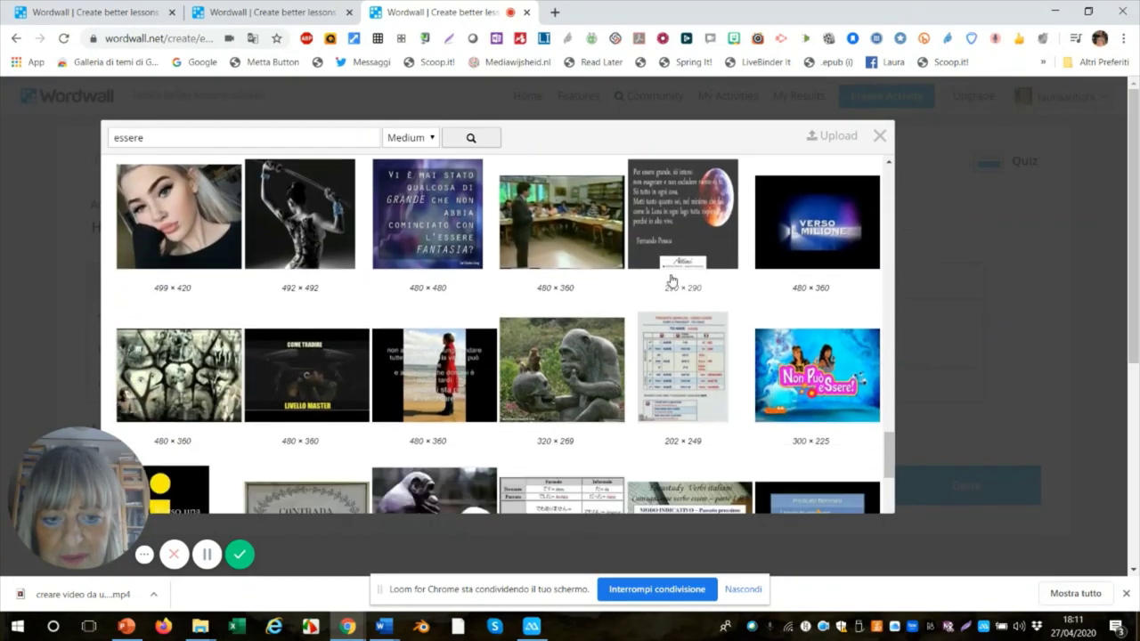
scroll(670, 280, "down", 2)
scroll(670, 281, "up", 1)
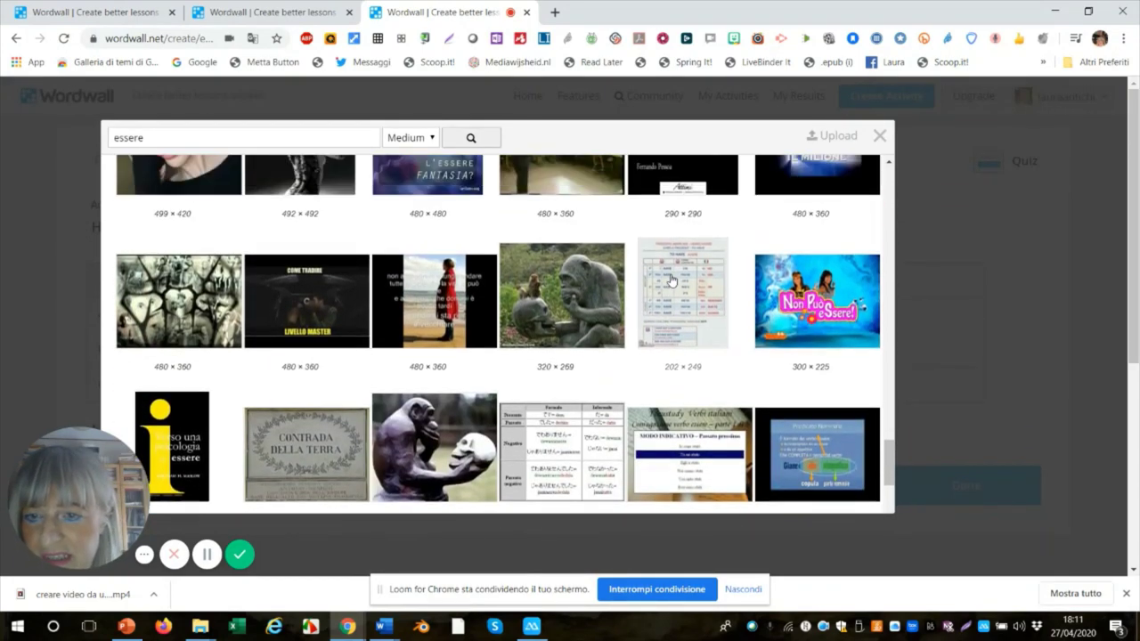
scroll(670, 281, "up", 1)
scroll(670, 280, "down", 3)
scroll(671, 281, "up", 3)
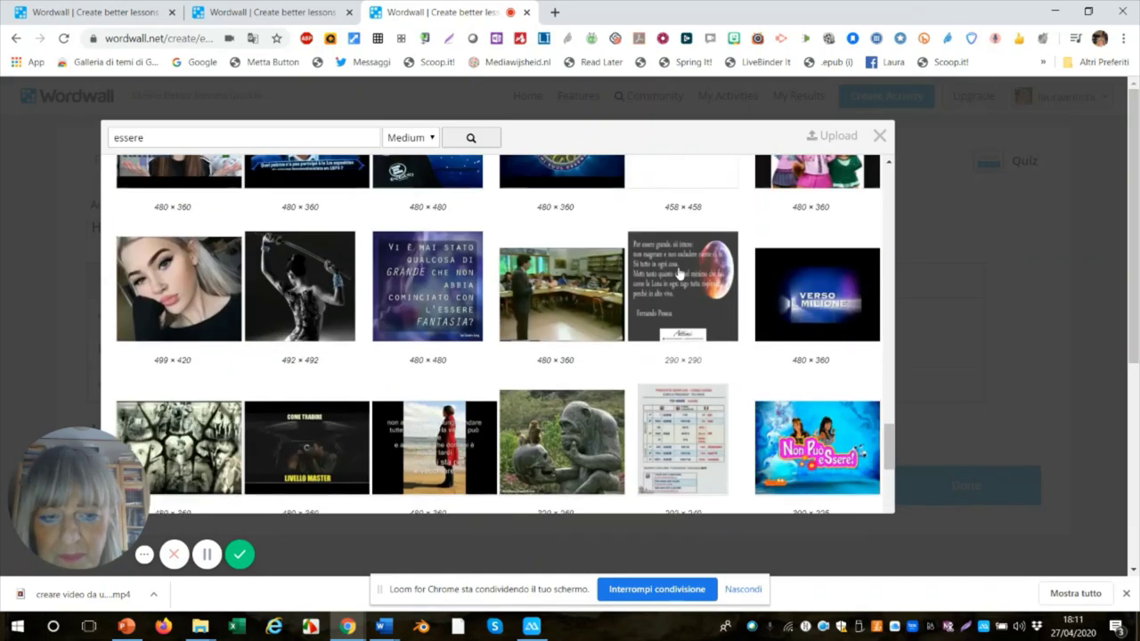
scroll(681, 275, "up", 7)
scroll(681, 274, "up", 15)
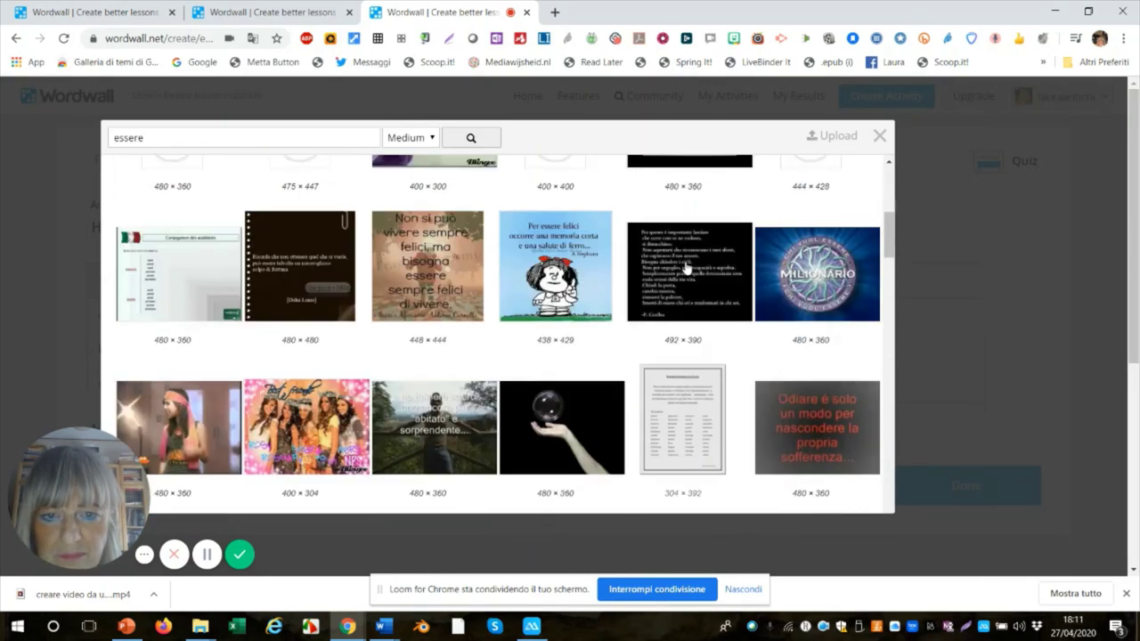
left_click(588, 446)
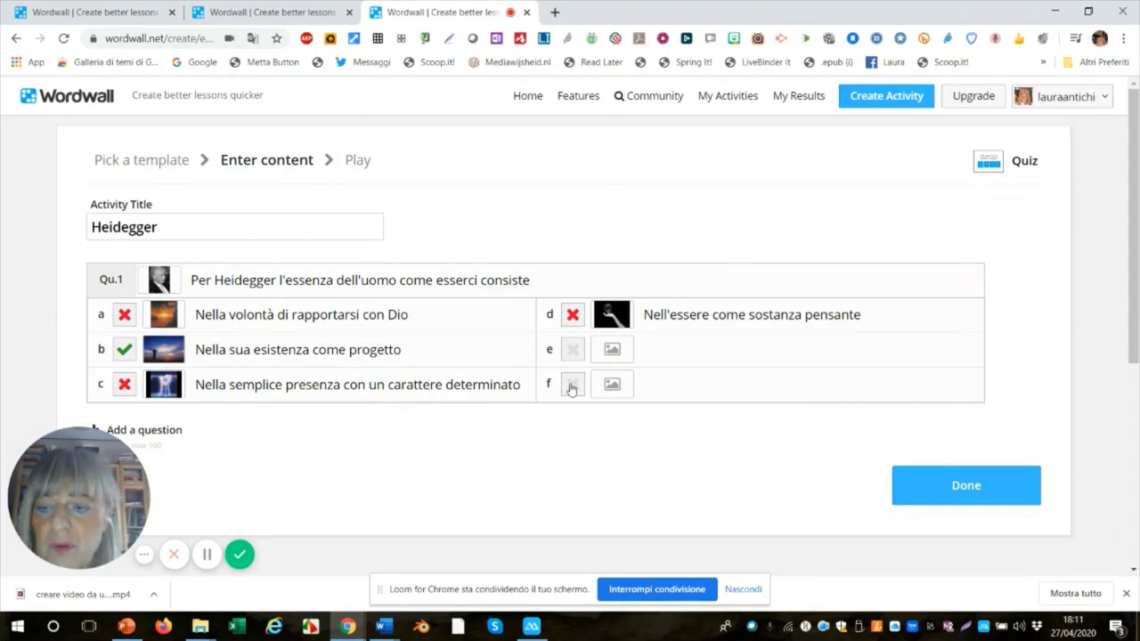
Finish the content of the Heidegger quiz and view the themes offered on its activity page
scroll(570, 388, "down", 1)
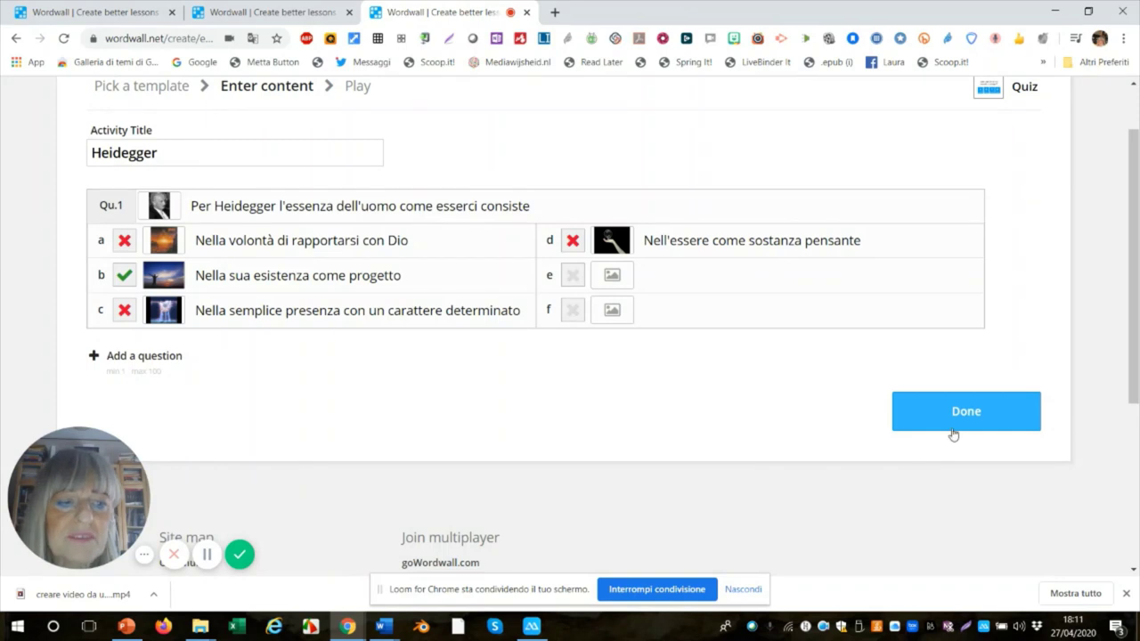
scroll(819, 425, "down", 2)
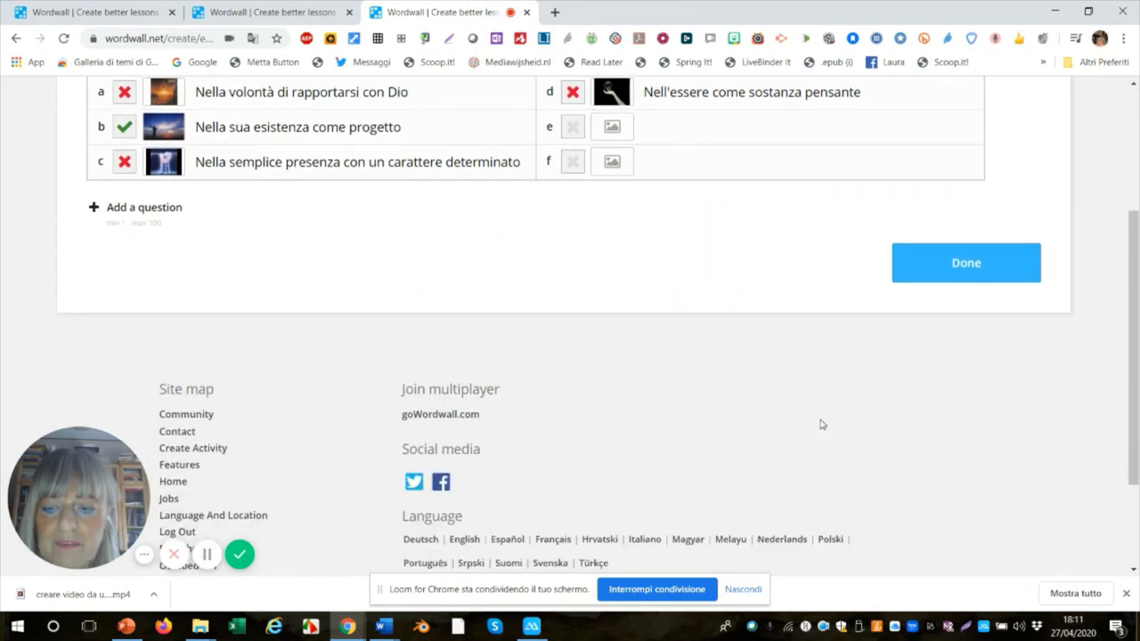
left_click(968, 279)
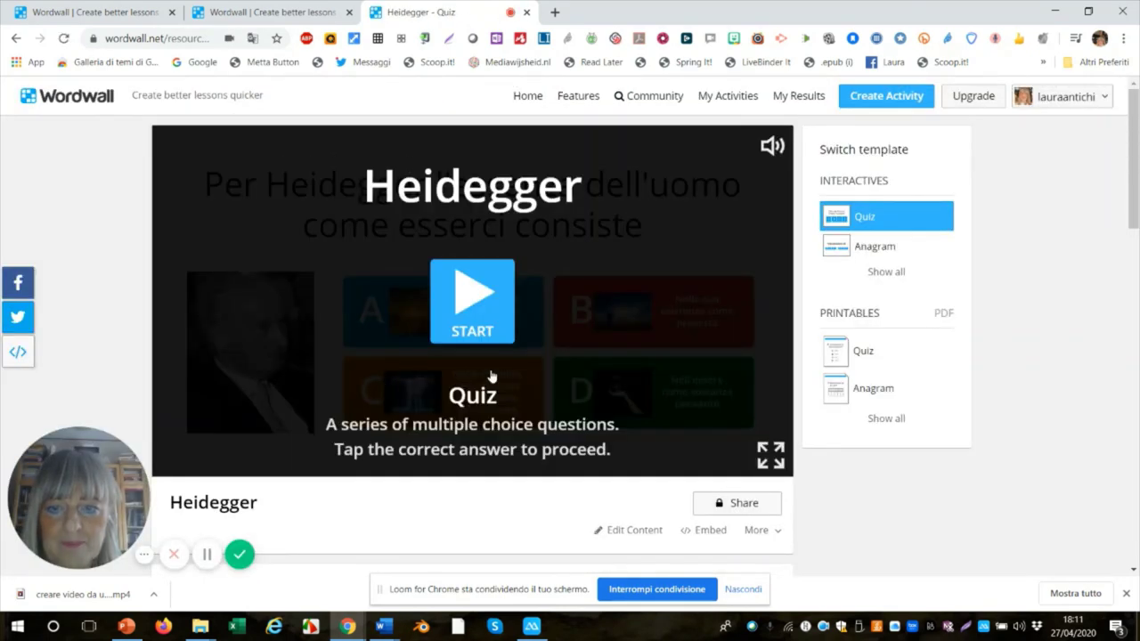
scroll(590, 360, "down", 2)
scroll(591, 360, "up", 1)
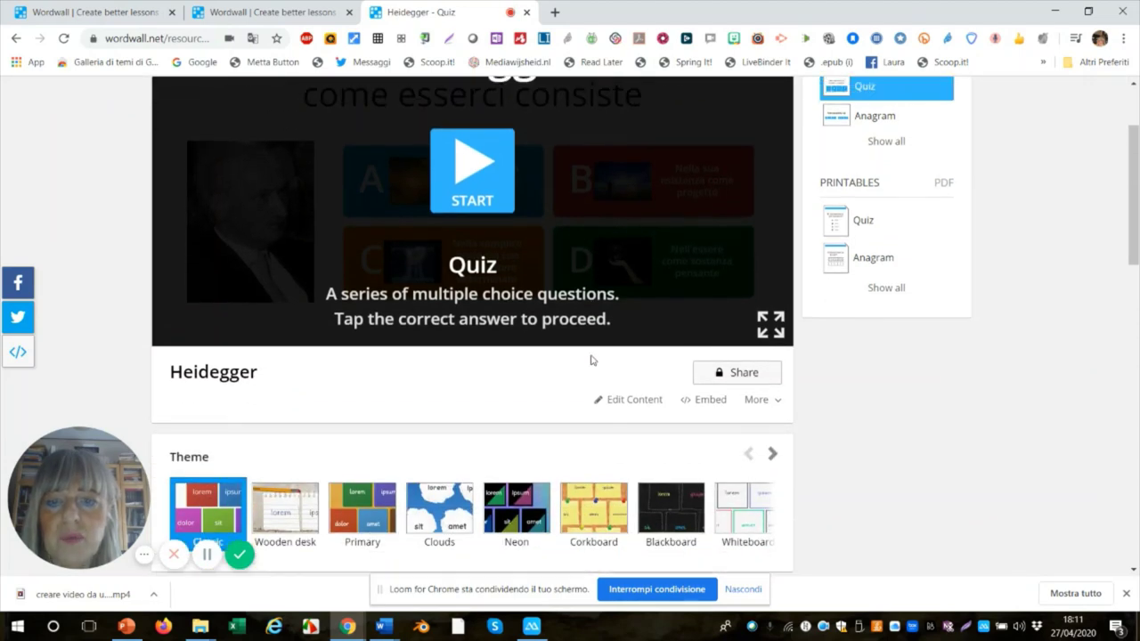
scroll(591, 360, "down", 1)
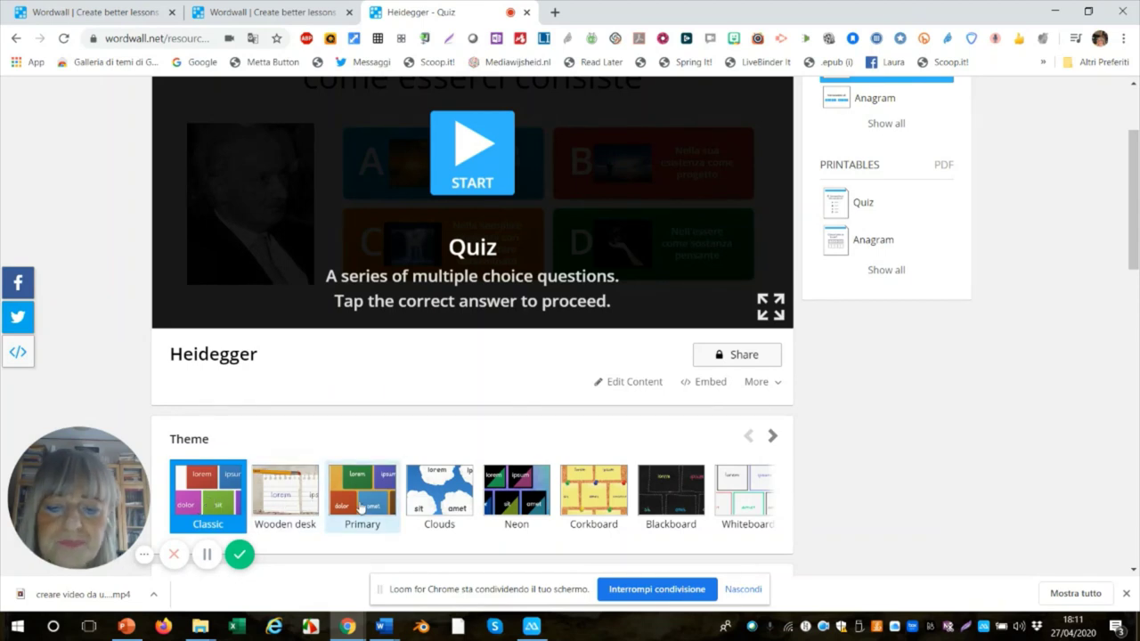
Apply the Neon theme to the Heidegger quiz and test-play it, choosing answer B "Nella sua esistenza come progetto"
left_click(509, 508)
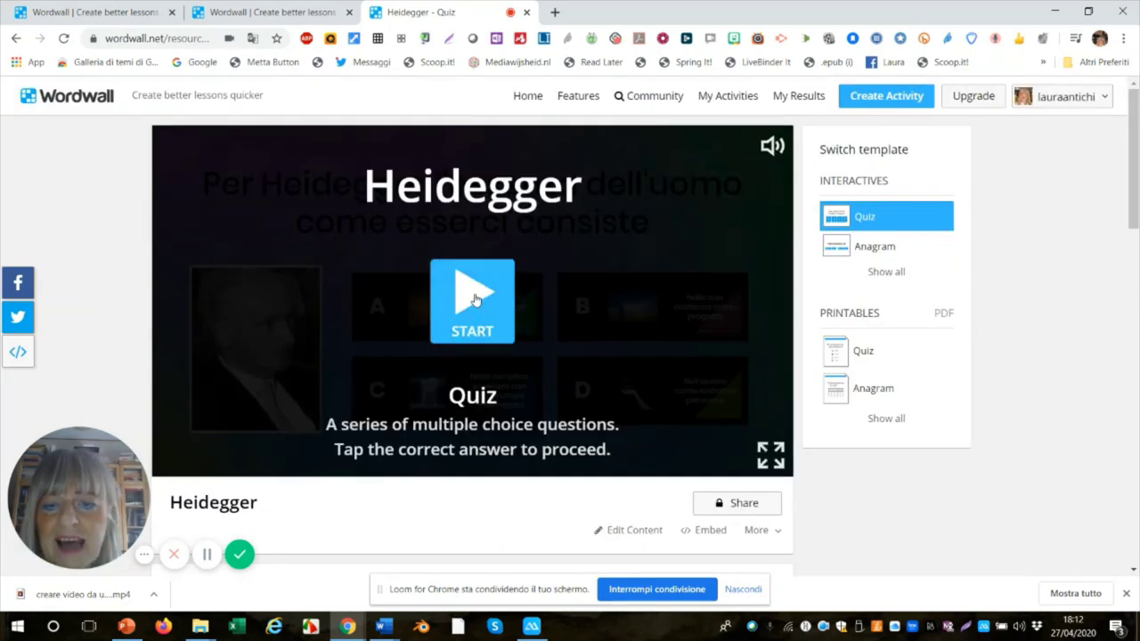
left_click(475, 300)
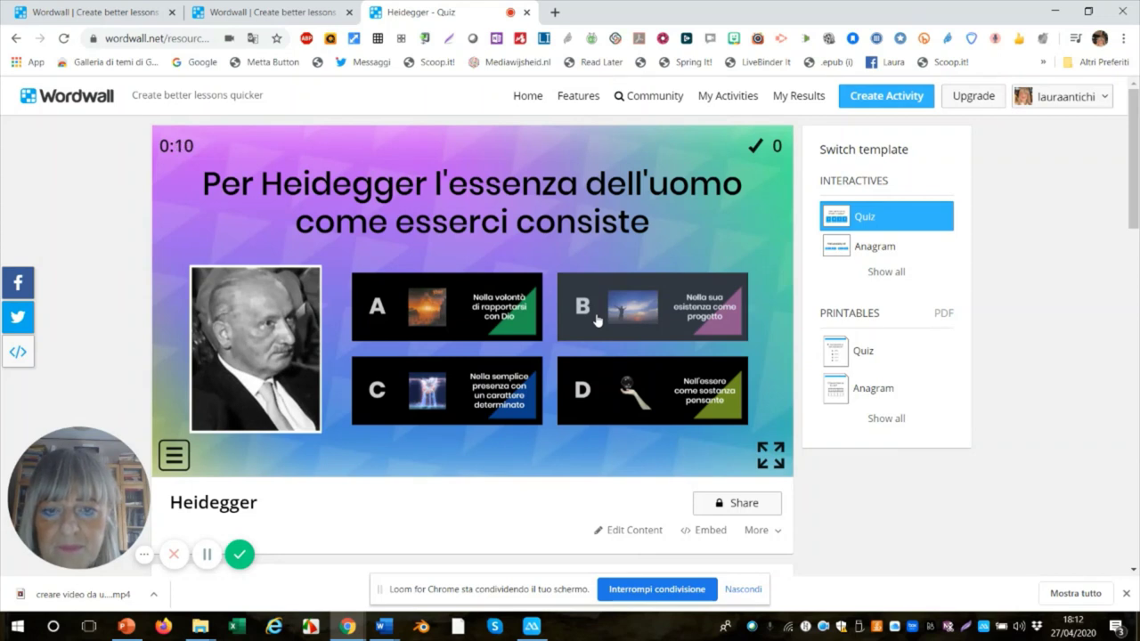
left_click(625, 321)
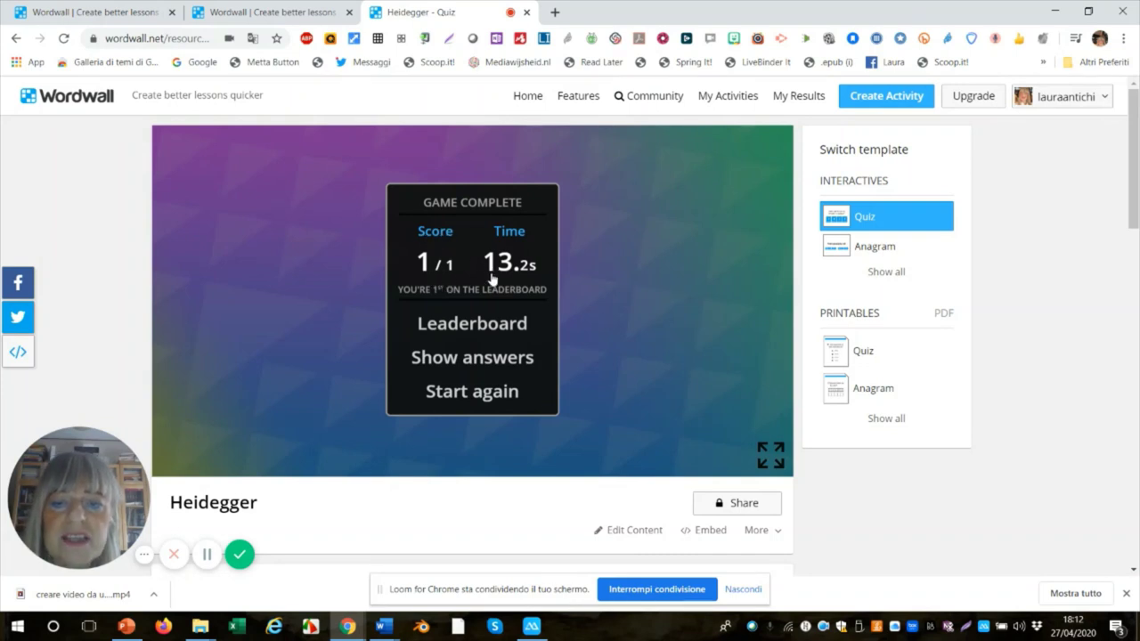
Share the Heidegger quiz with other teachers by publishing it under Secondaria Secondo Grado and Classe Quinta
scroll(674, 349, "down", 1)
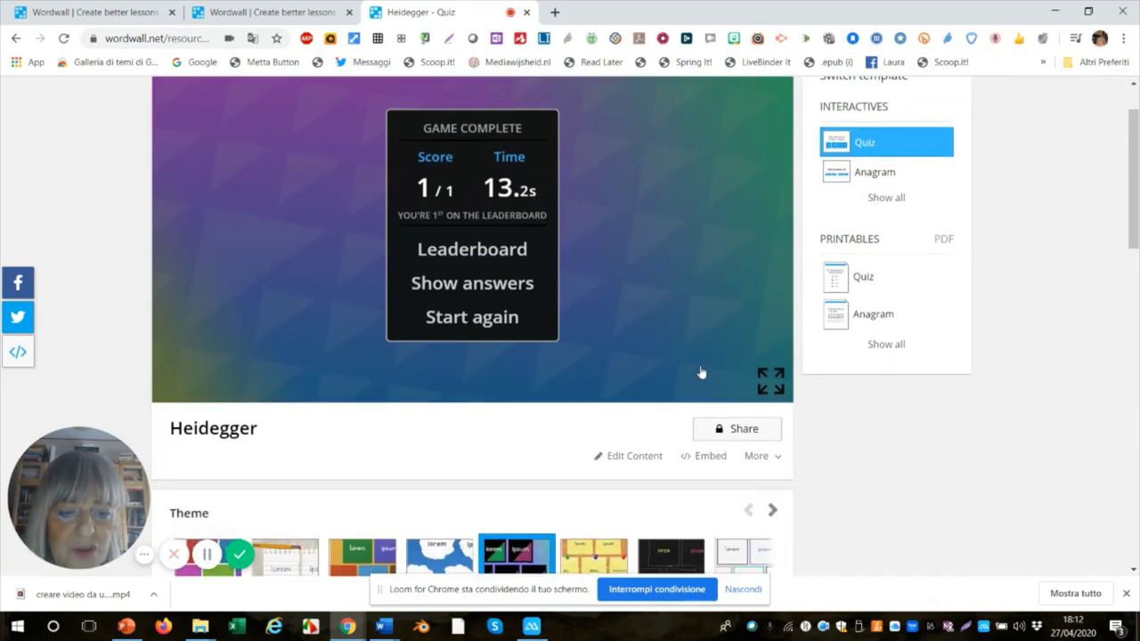
scroll(701, 372, "down", 1)
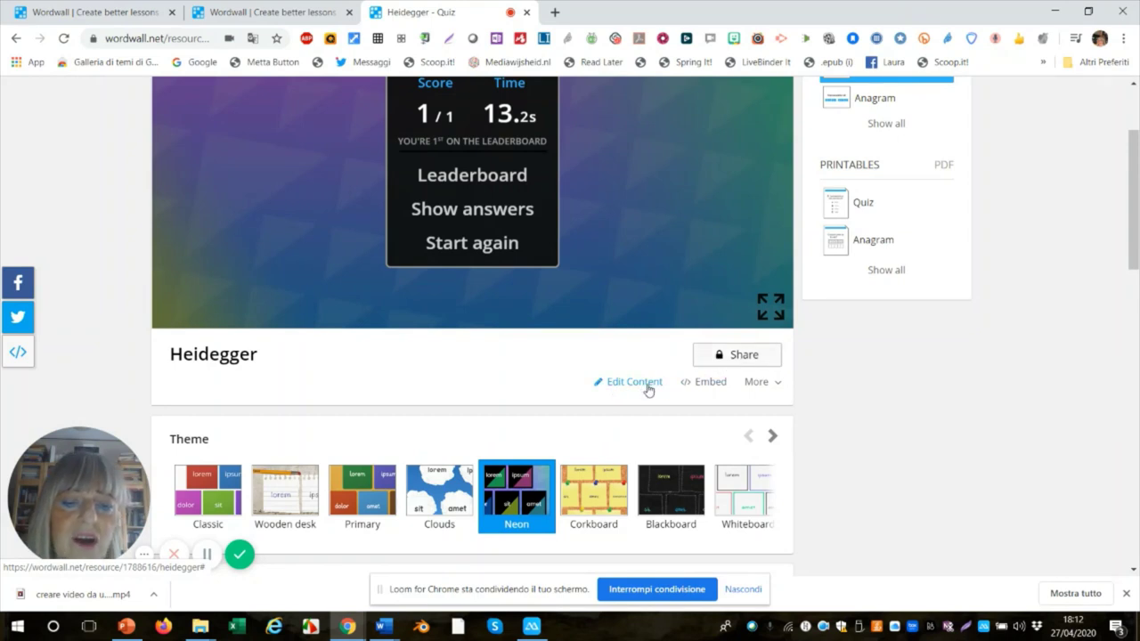
left_click(737, 356)
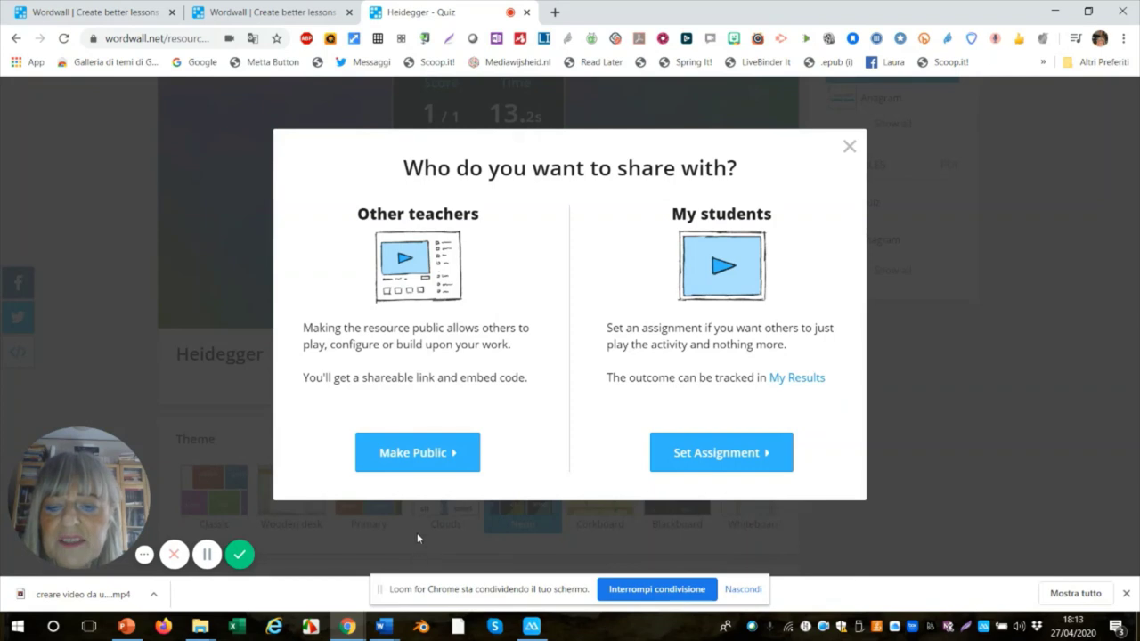
left_click(442, 459)
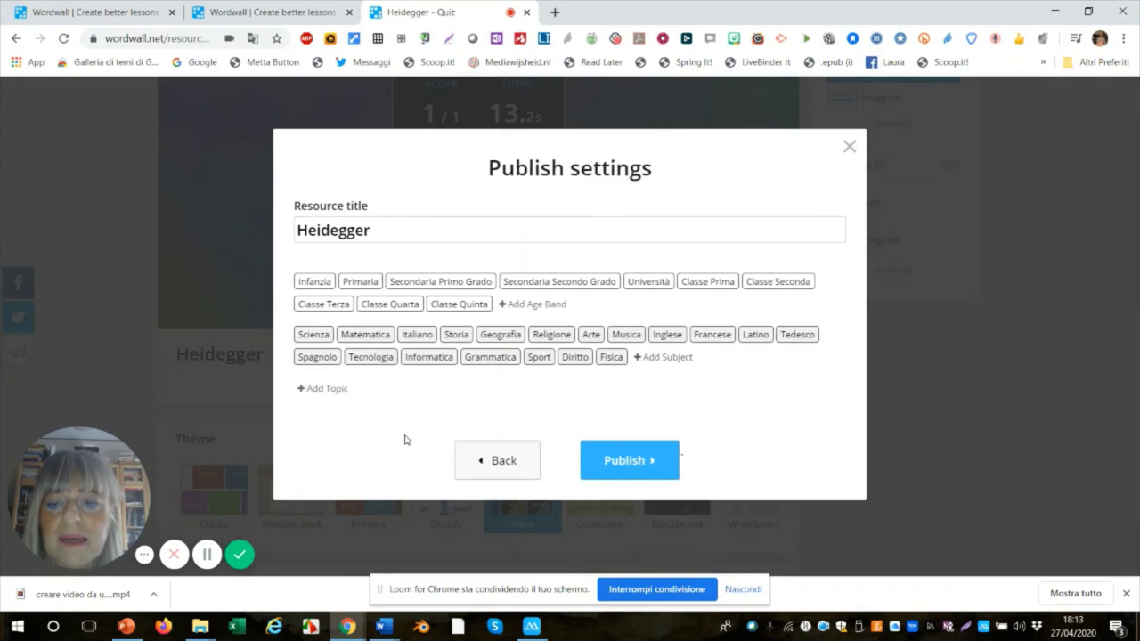
left_click(561, 283)
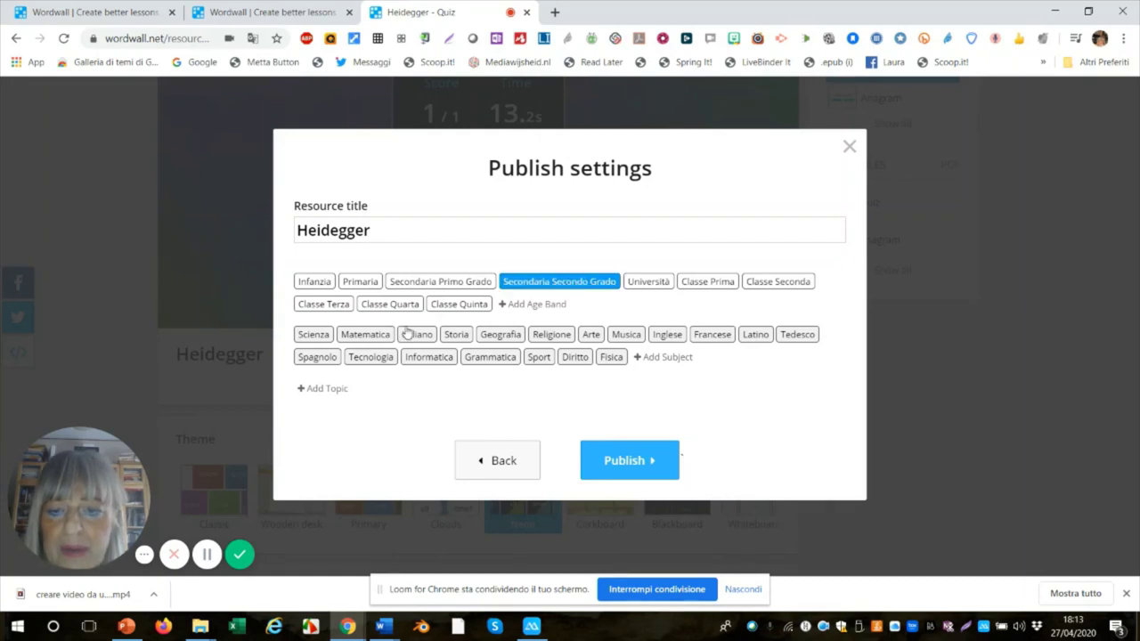
left_click(455, 306)
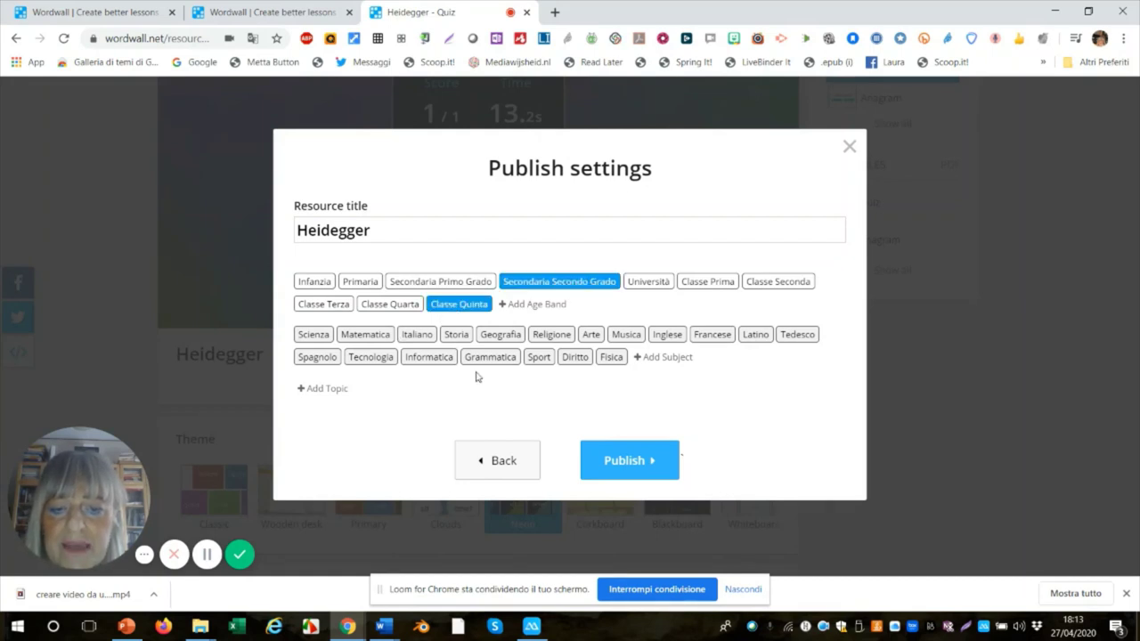
left_click(616, 470)
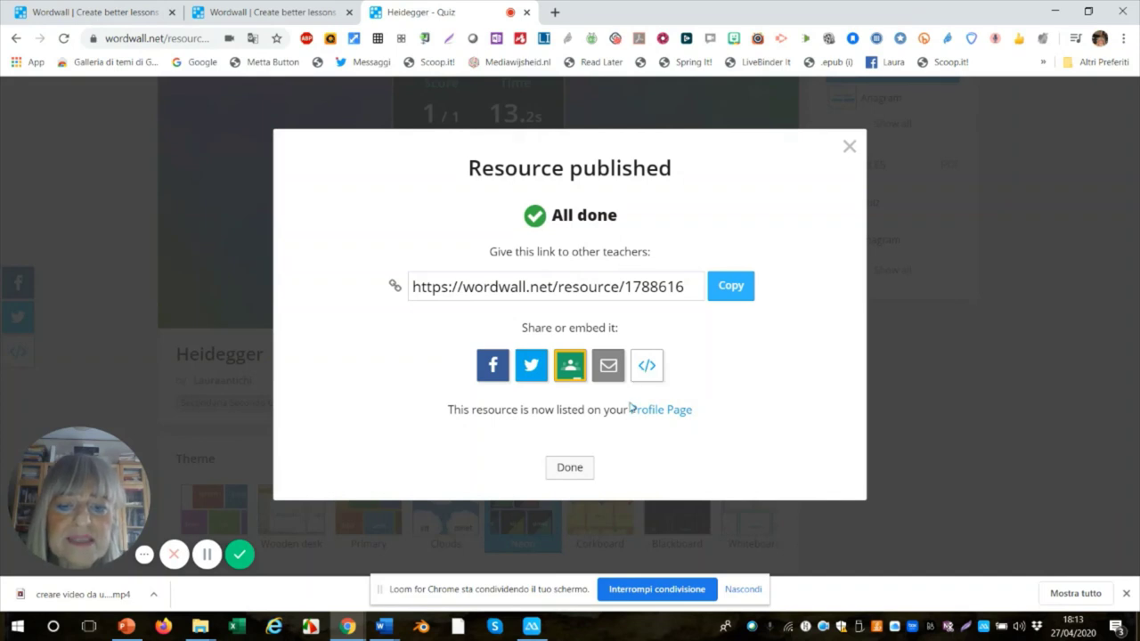
left_click(570, 468)
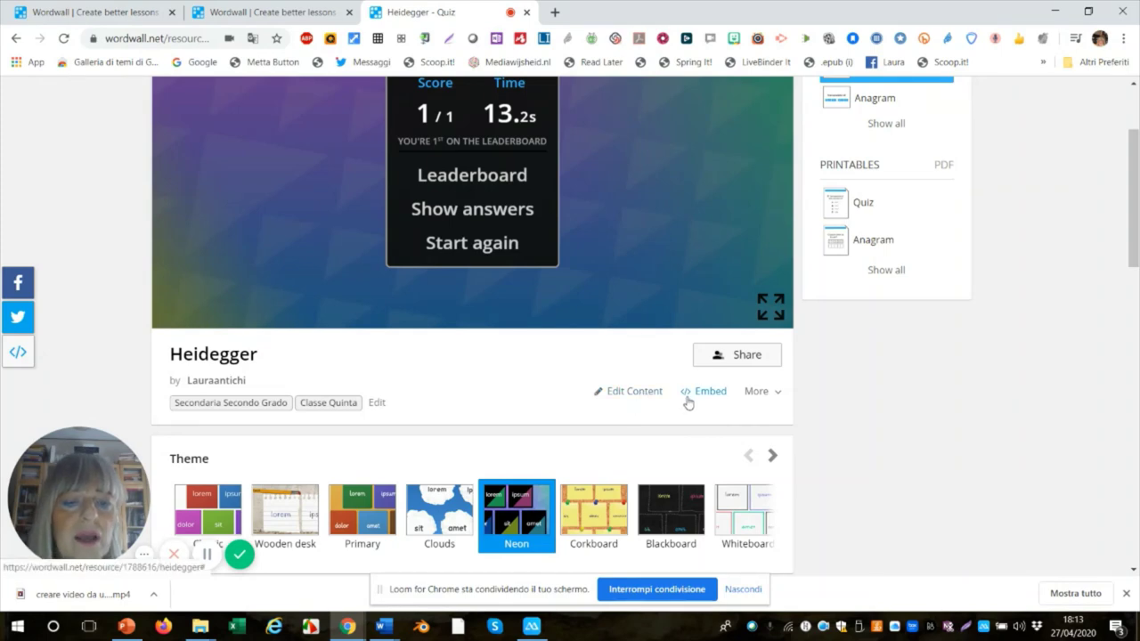
left_click(735, 359)
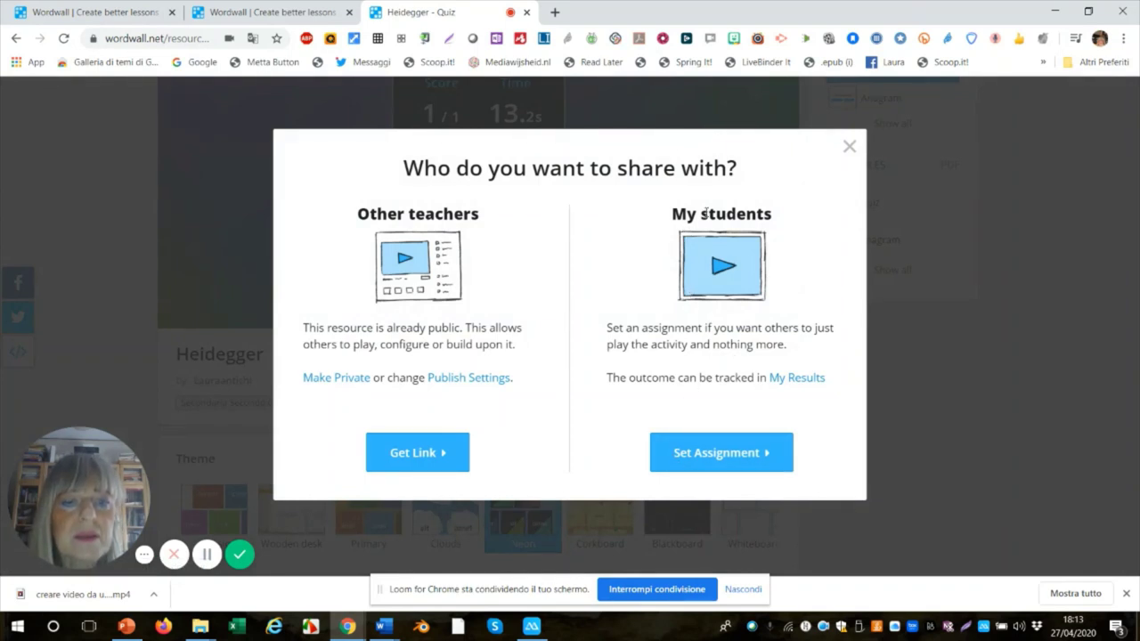
left_click(721, 455)
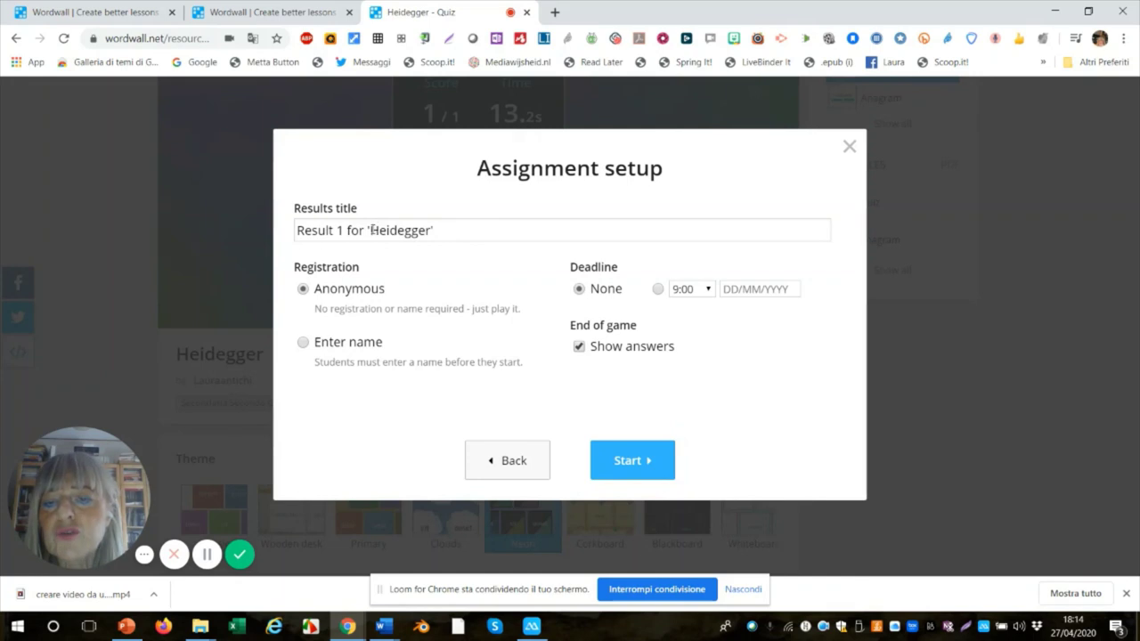
left_click_drag(372, 230, 287, 258)
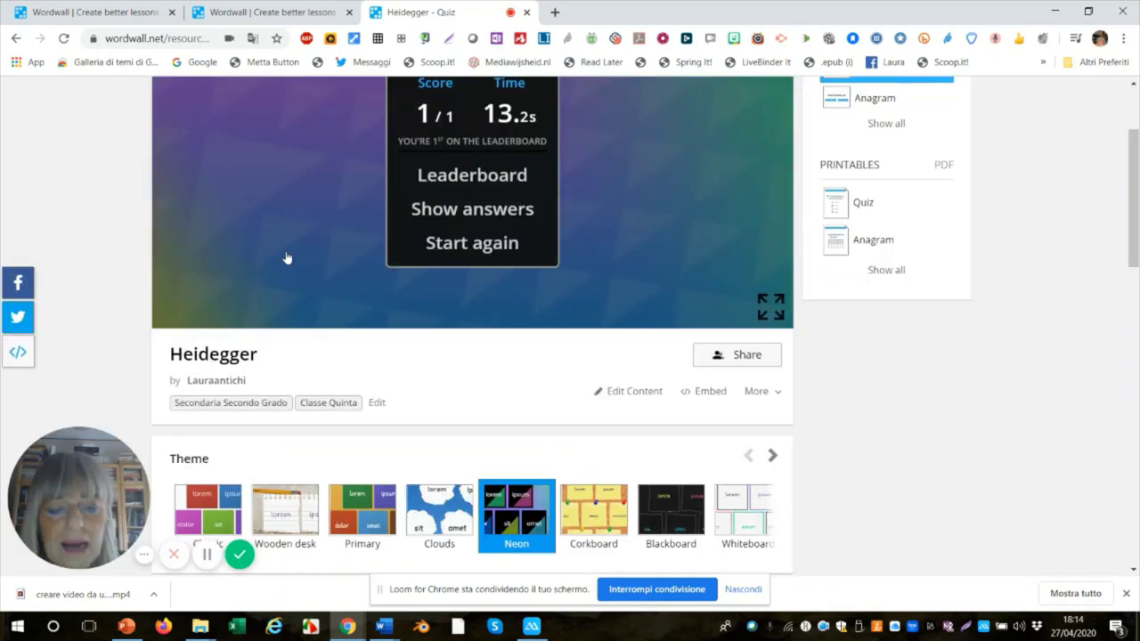
Begin a student assignment for the Heidegger quiz and shorten its results title to "Heidegger"
left_click(748, 363)
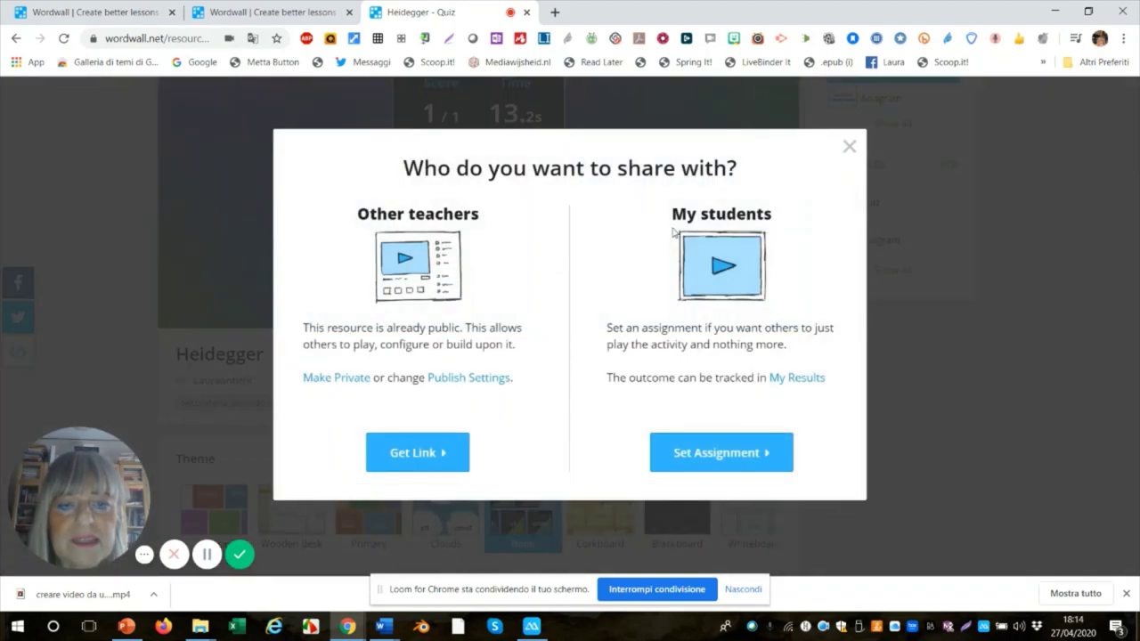
left_click(718, 457)
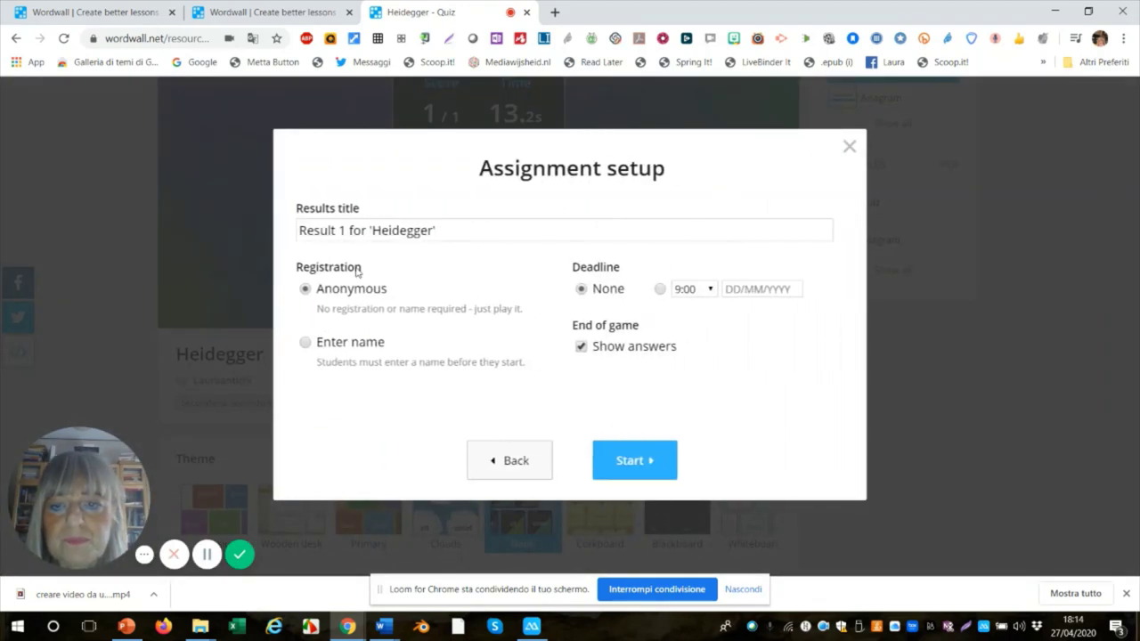
left_click(367, 228)
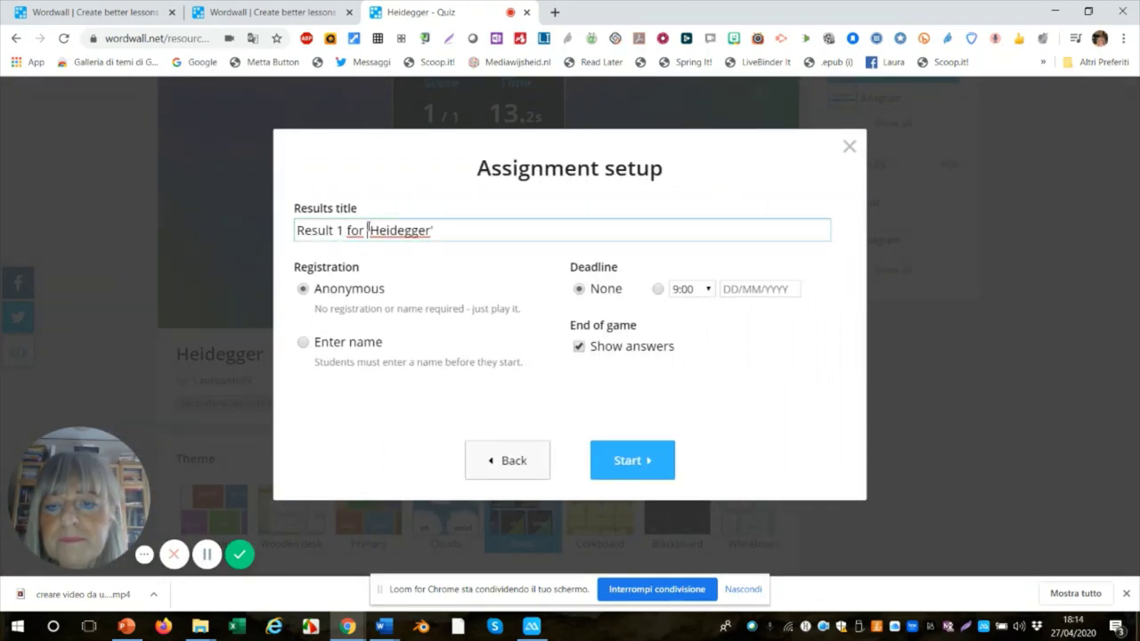
left_click_drag(368, 228, 324, 235)
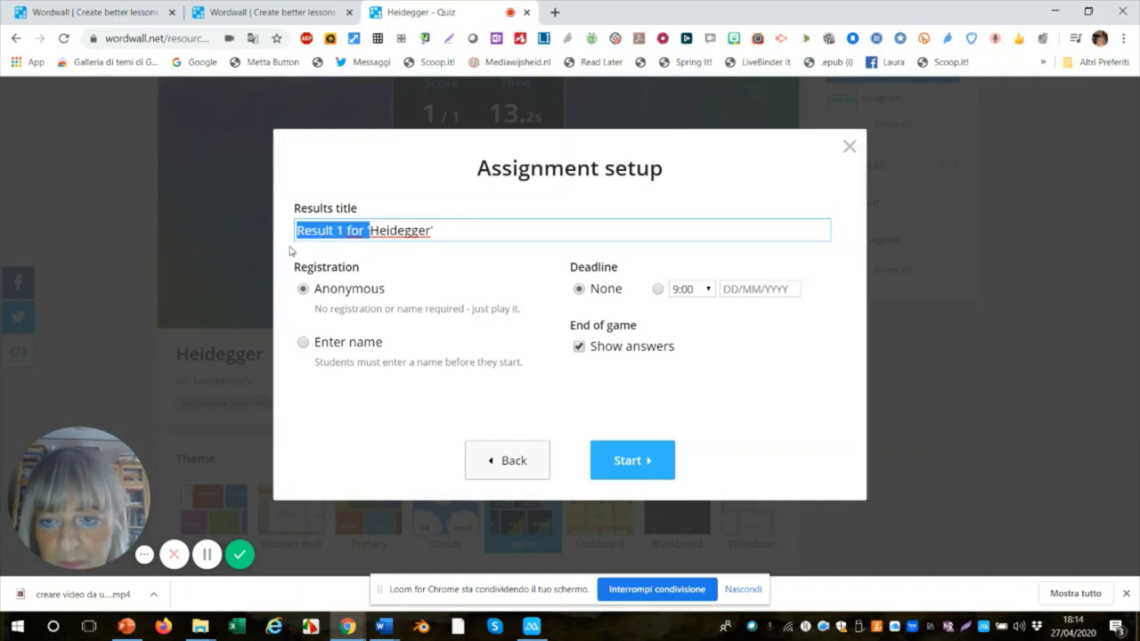
key("BackSpace")
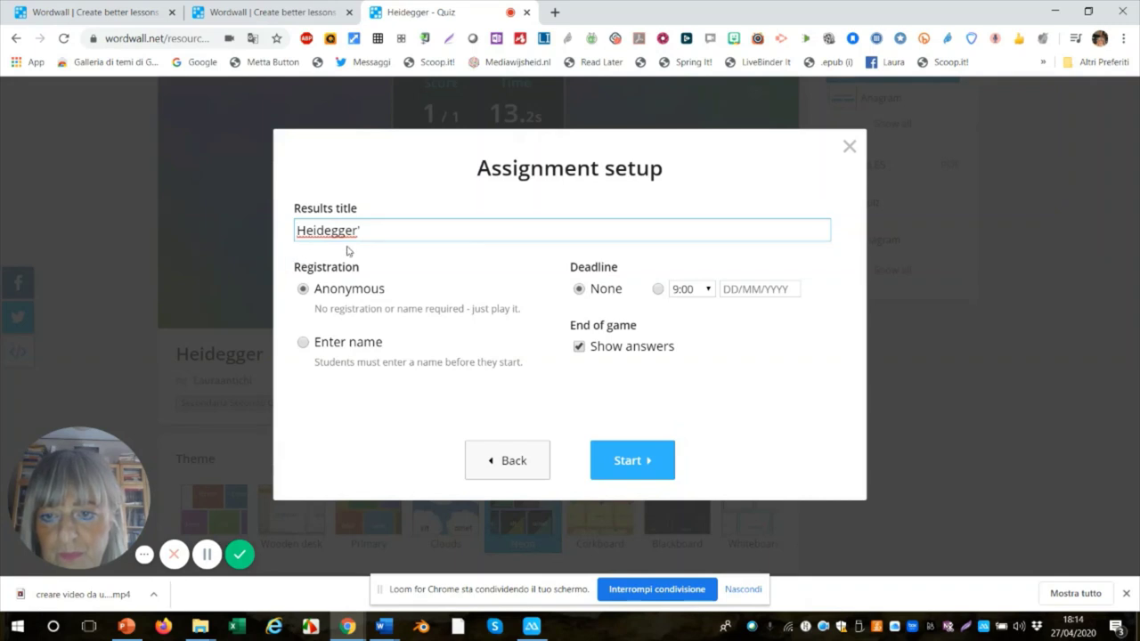
left_click(365, 233)
key("BackSpace")
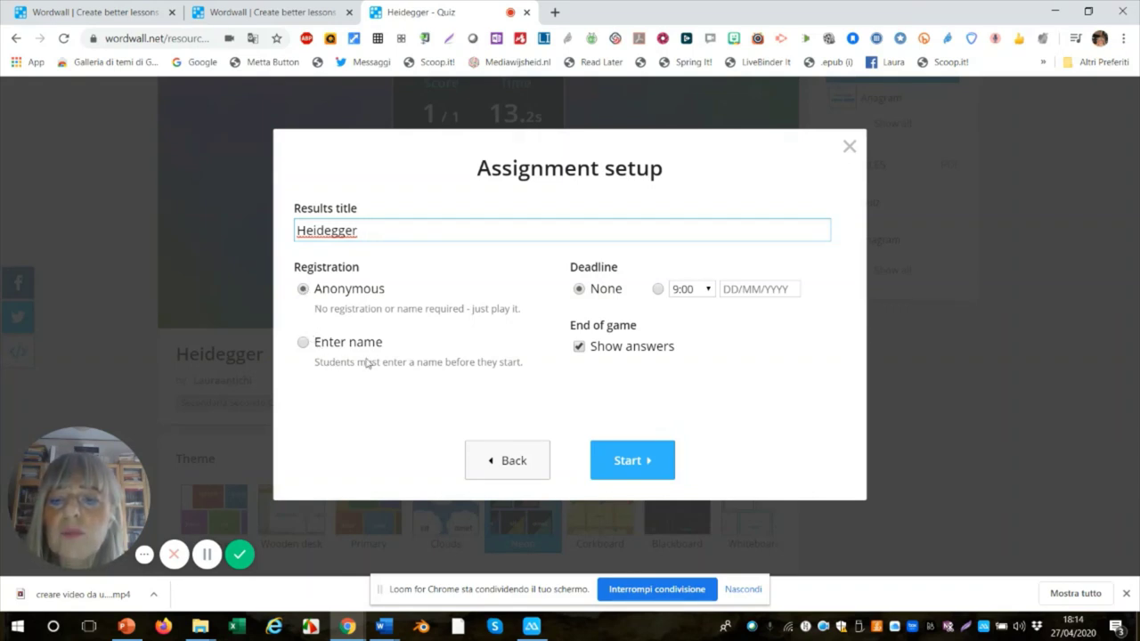
Set the assignment with students required to enter a name, and copy its student link
left_click(302, 345)
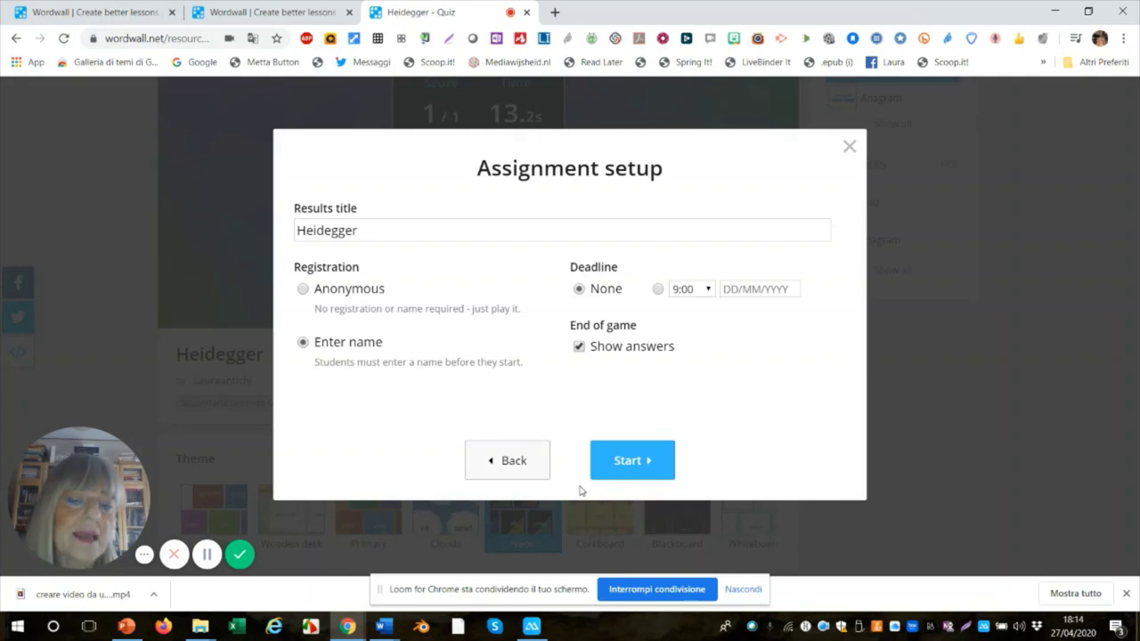
left_click(629, 460)
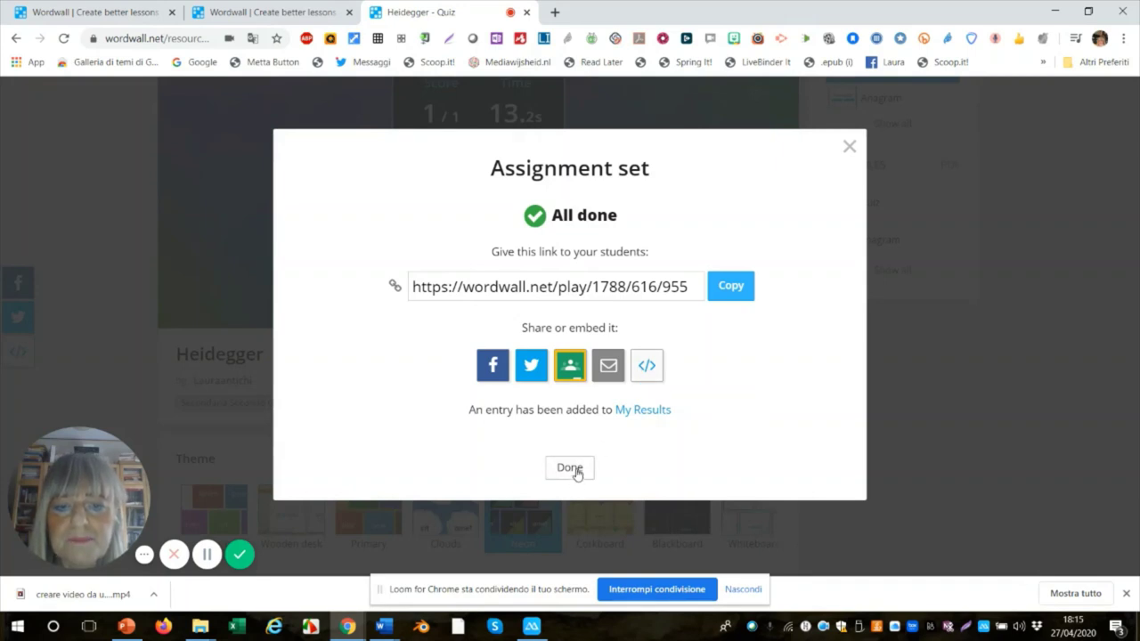
left_click(719, 290)
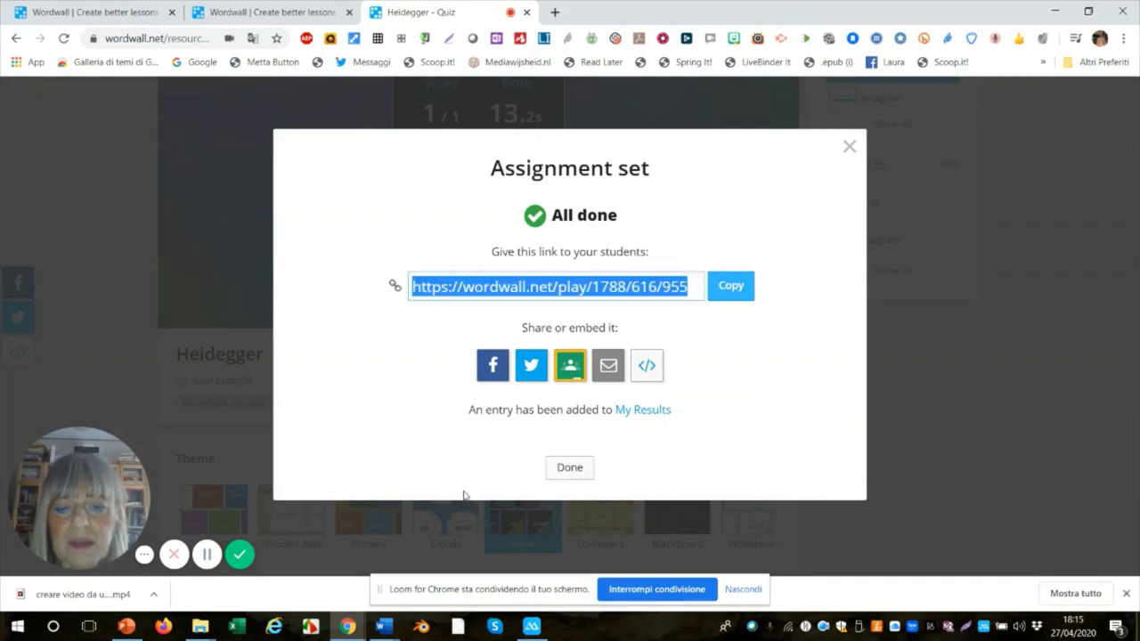
left_click(570, 473)
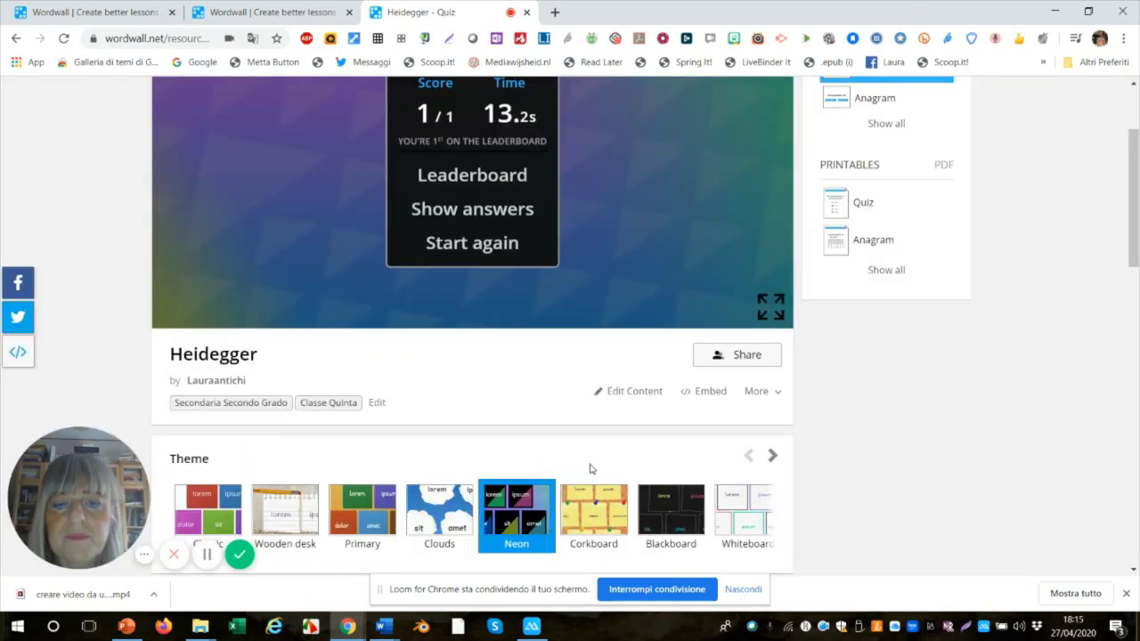
Open the copied assignment link wordwall.net/play/1788/616/955 in a new incognito window
scroll(742, 288, "up", 3)
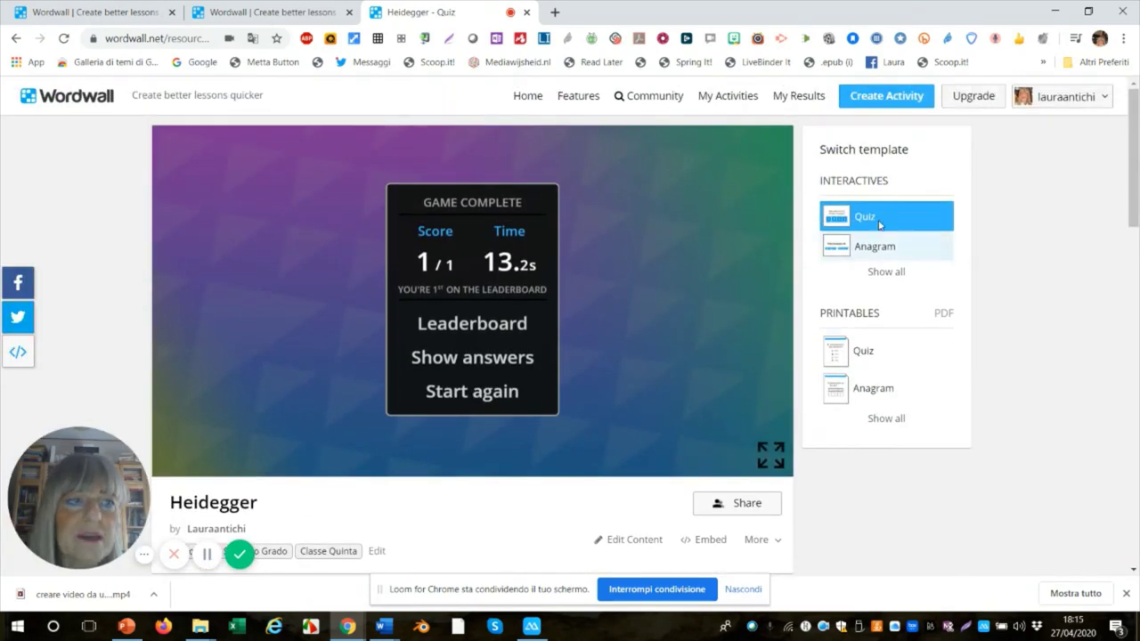
left_click(1124, 38)
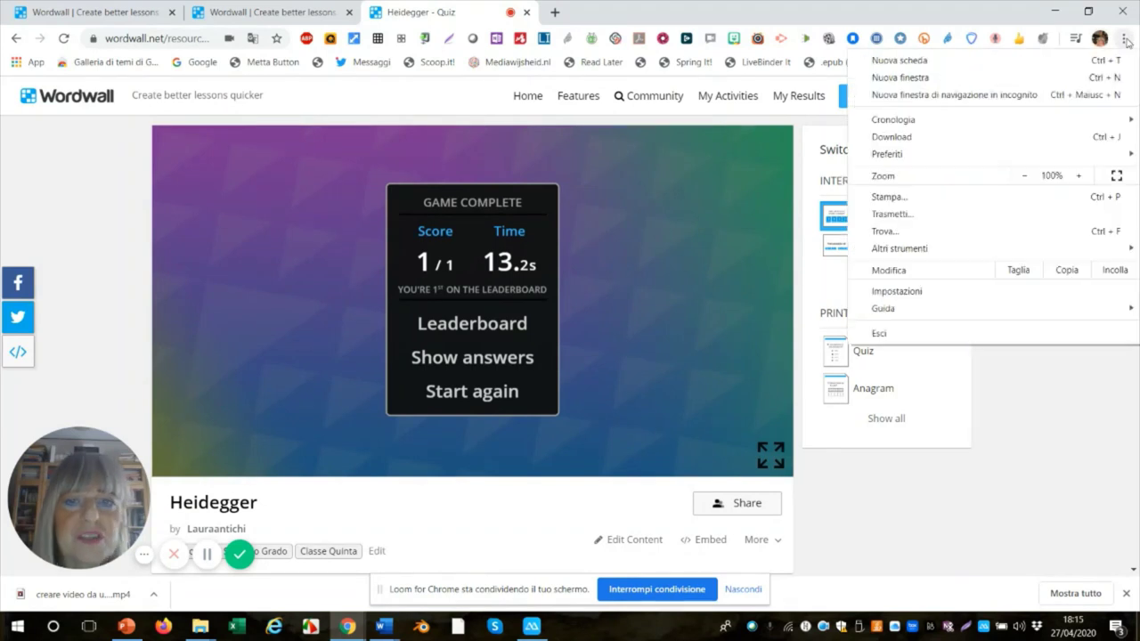
left_click(931, 97)
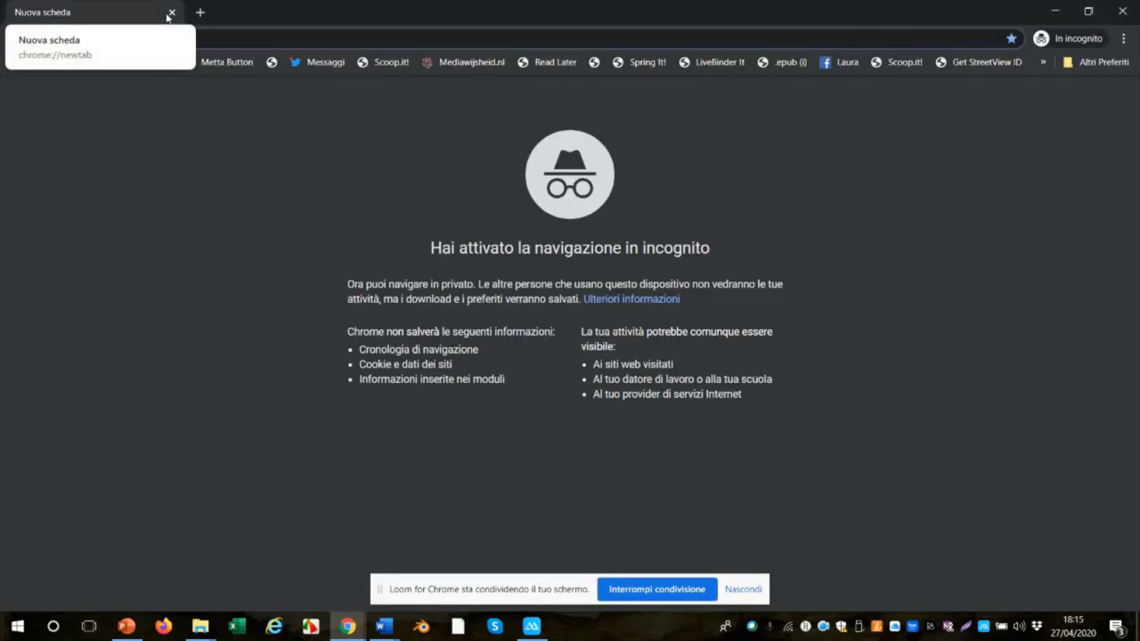
key("ctrl+v")
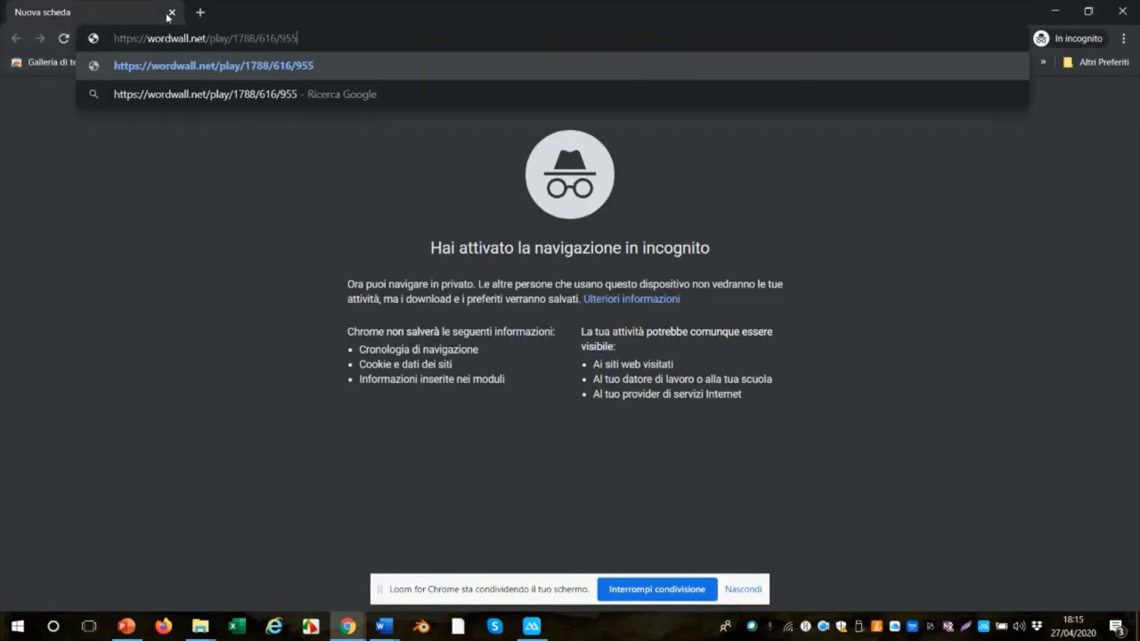
key("Return")
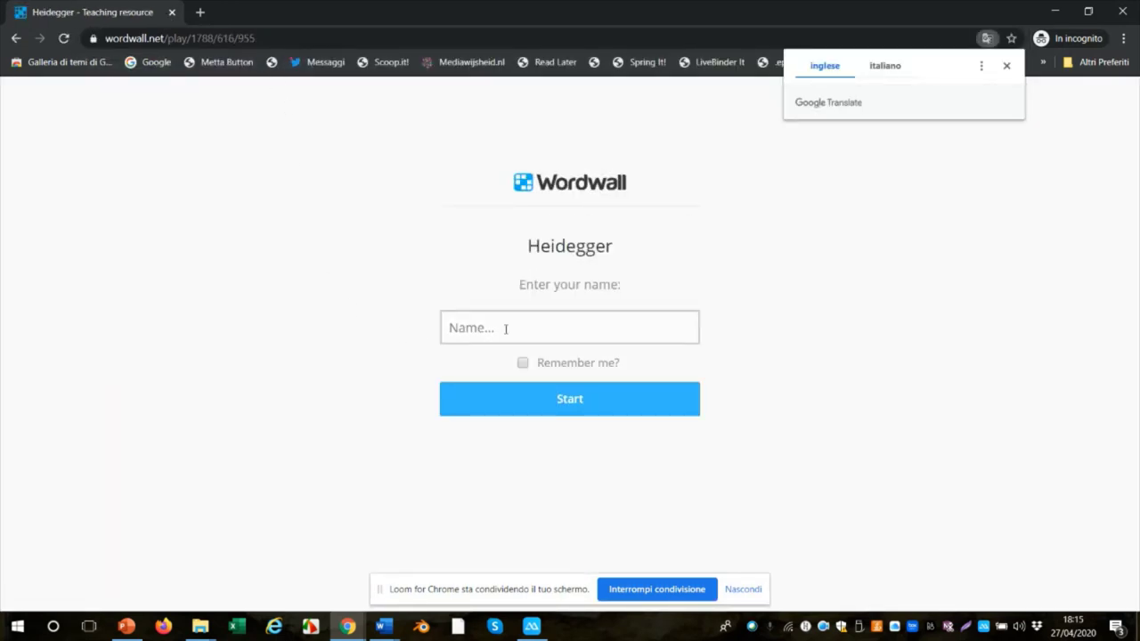
Enter the student's name, play the assigned quiz with answer B "Nella sua esistenza come progetto", and close the incognito window
left_click(501, 329)
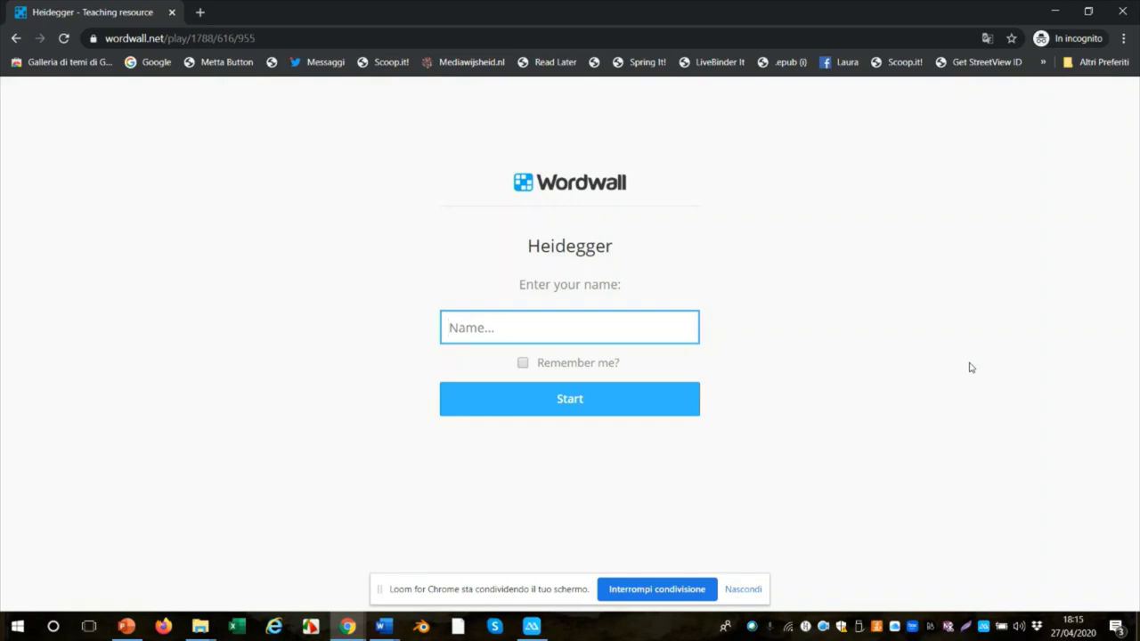
type("Lisa")
left_click(574, 407)
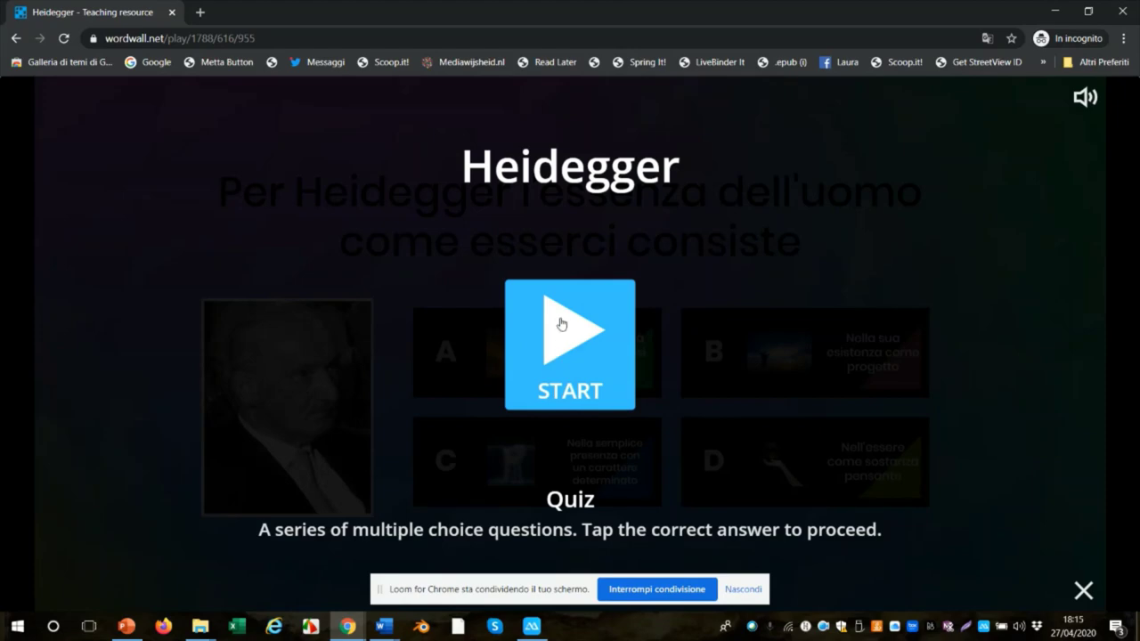
left_click(561, 324)
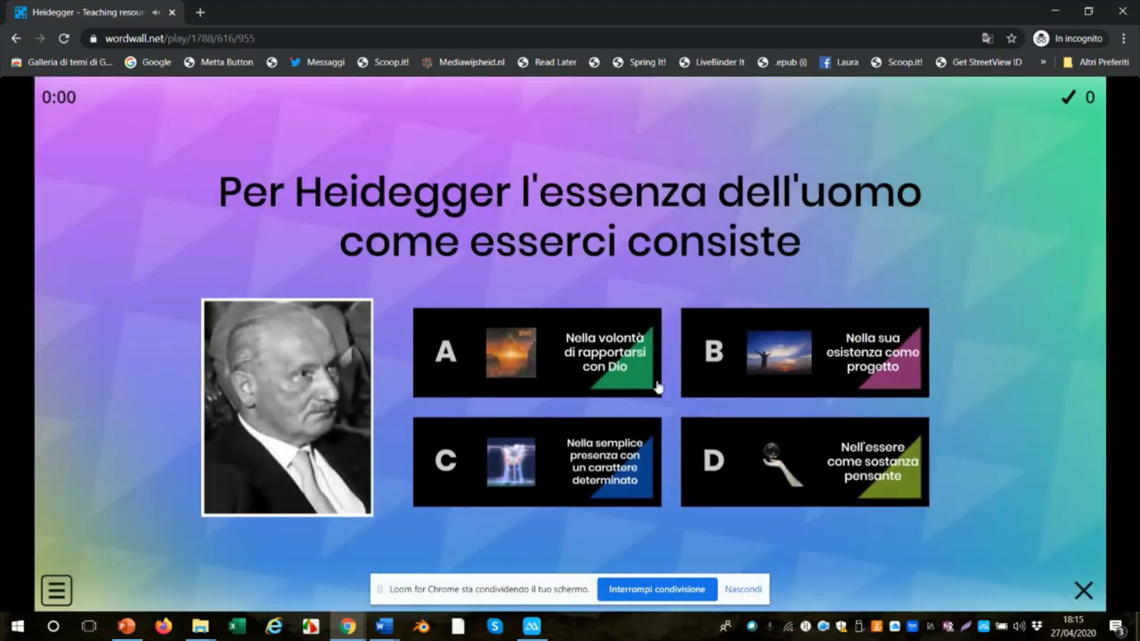
left_click(774, 371)
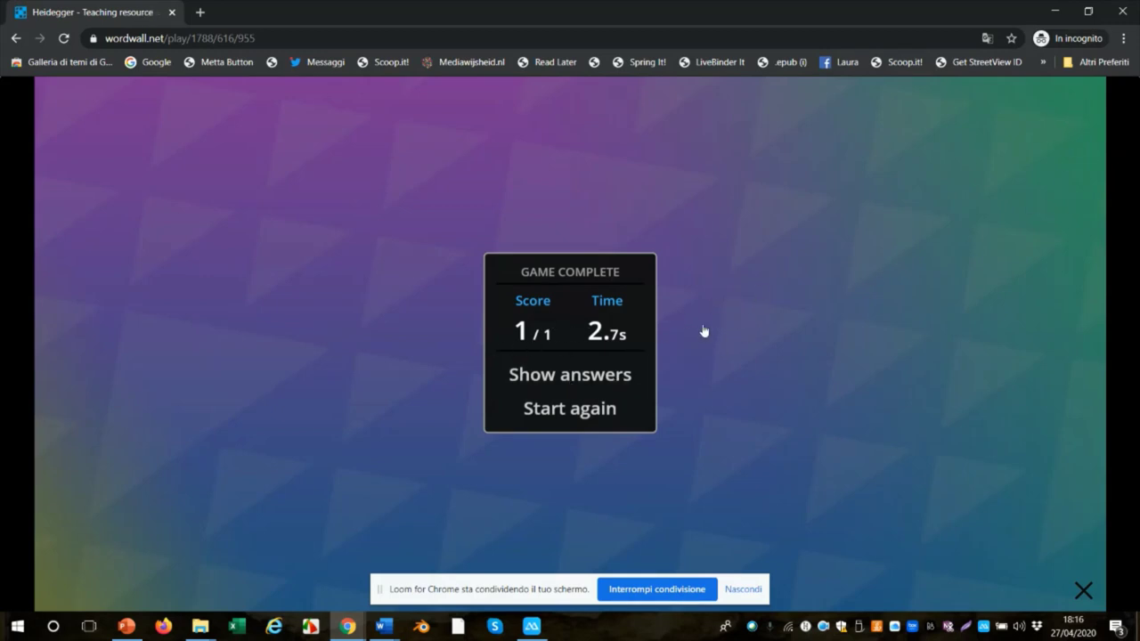
left_click(1121, 12)
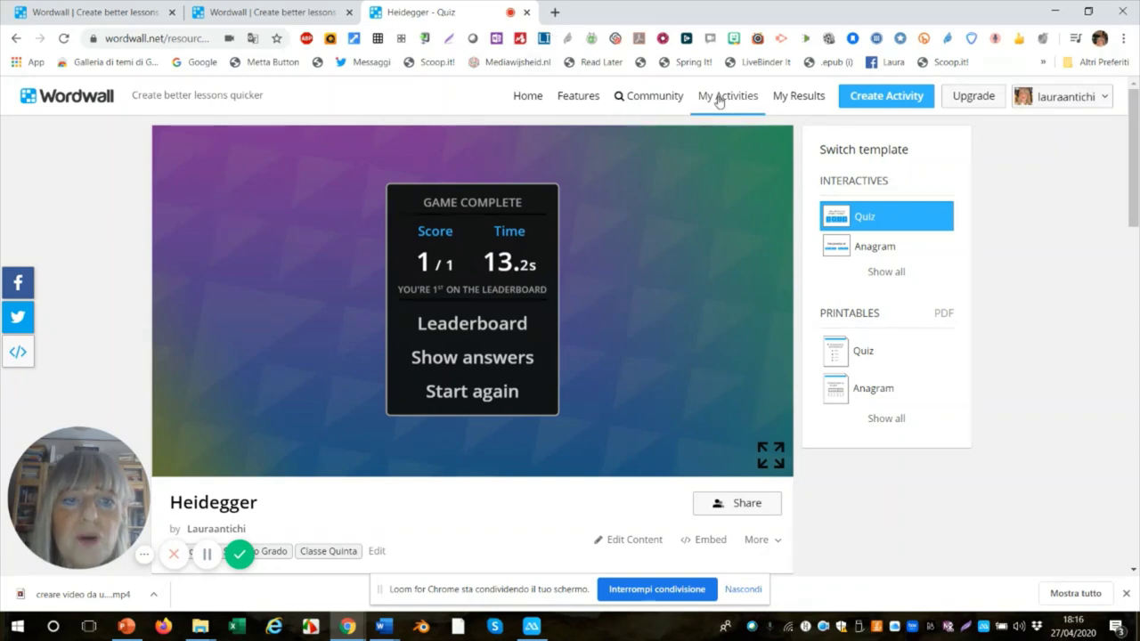
Review the Heidegger assignment's results, including the summary, score charts and leaderboard
left_click(795, 98)
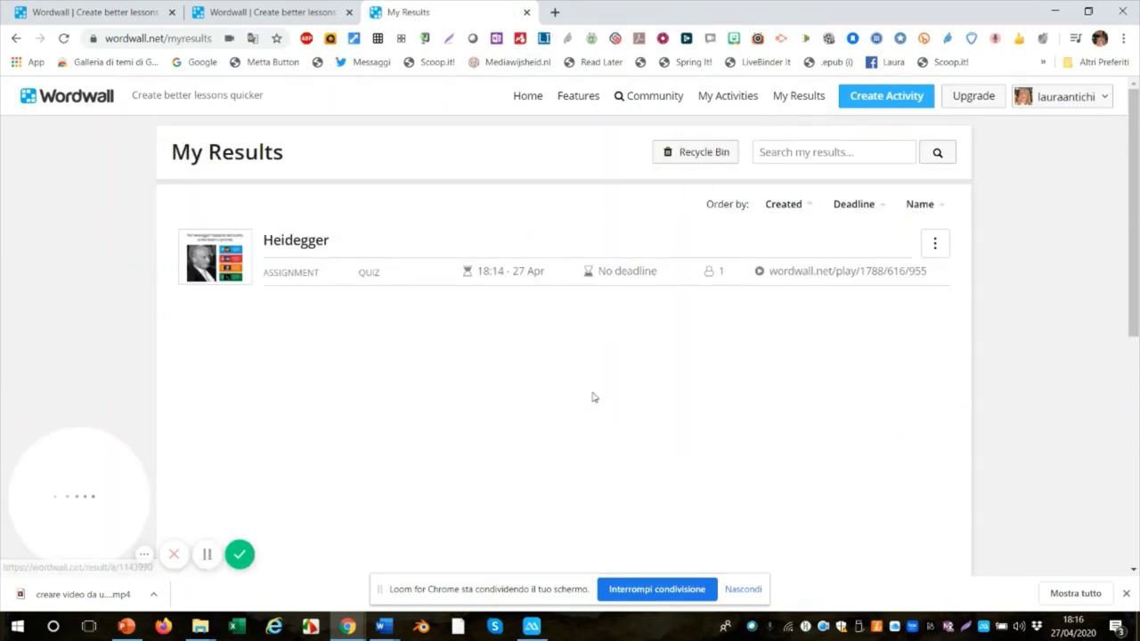
left_click(276, 279)
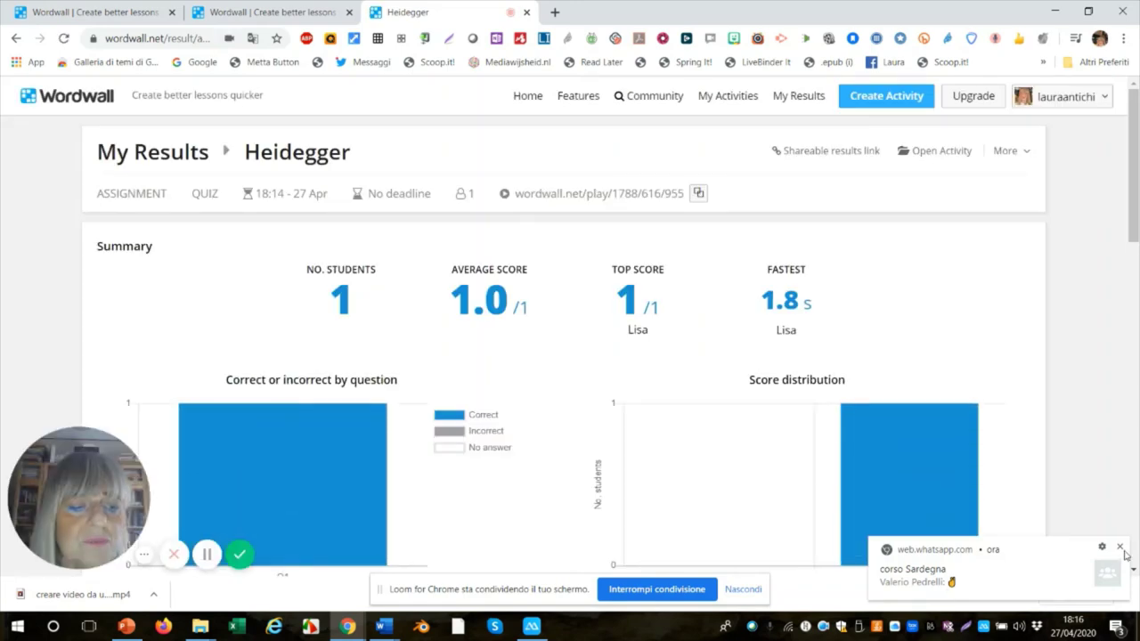
mouse_move(888, 517)
scroll(887, 517, "down", 3)
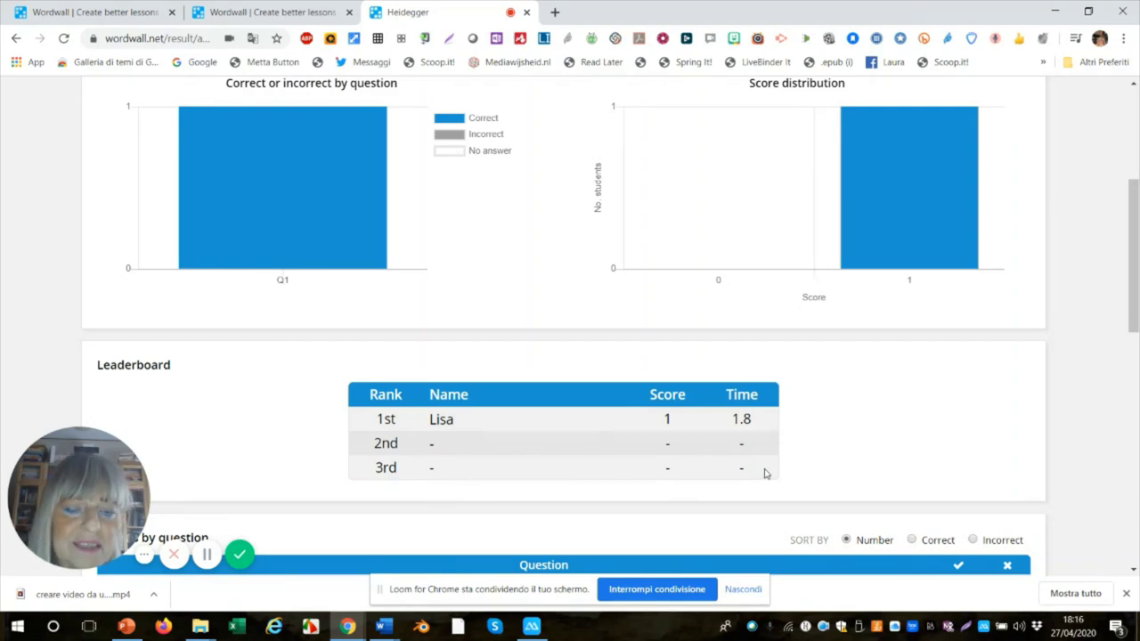
scroll(762, 473, "up", 4)
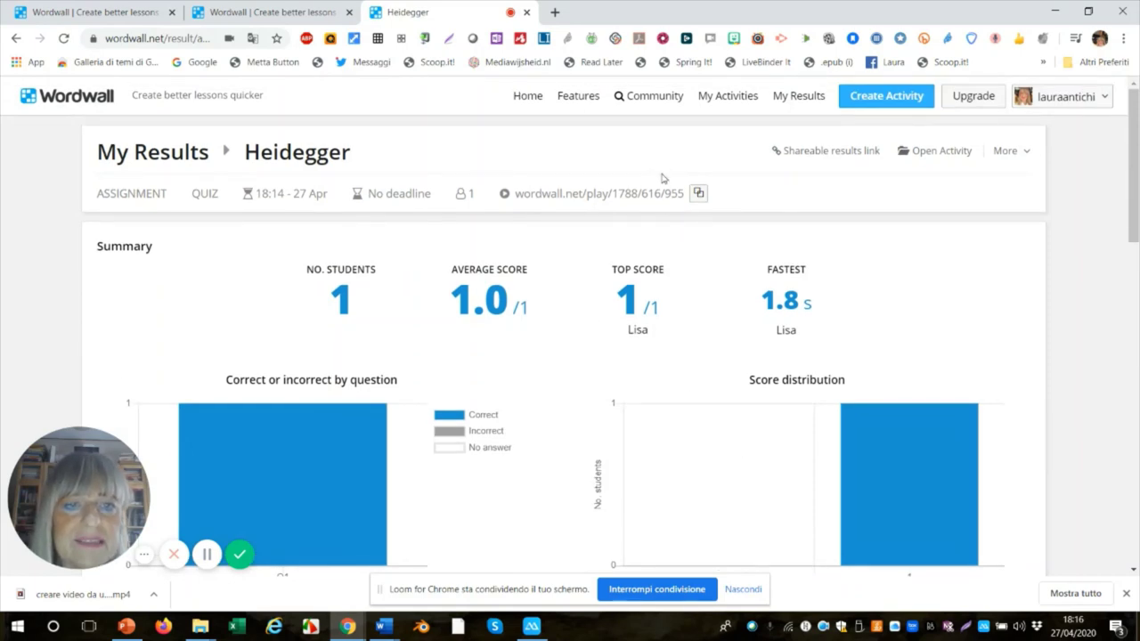
Go to the list of own activities and view the management options for the Heidegger quiz
left_click(735, 106)
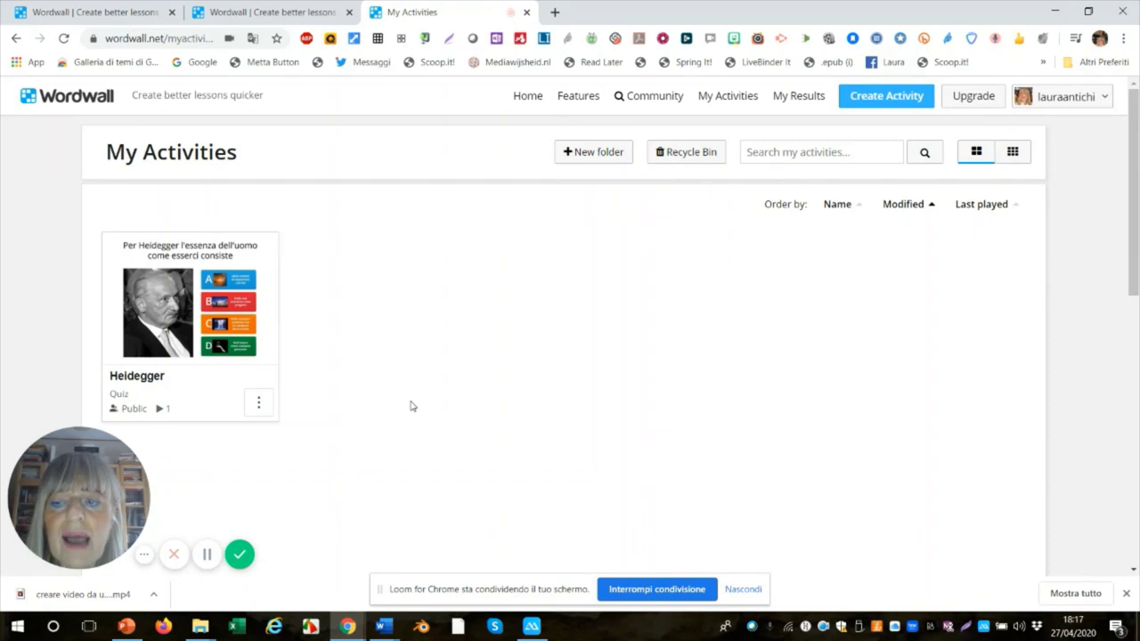
left_click(257, 405)
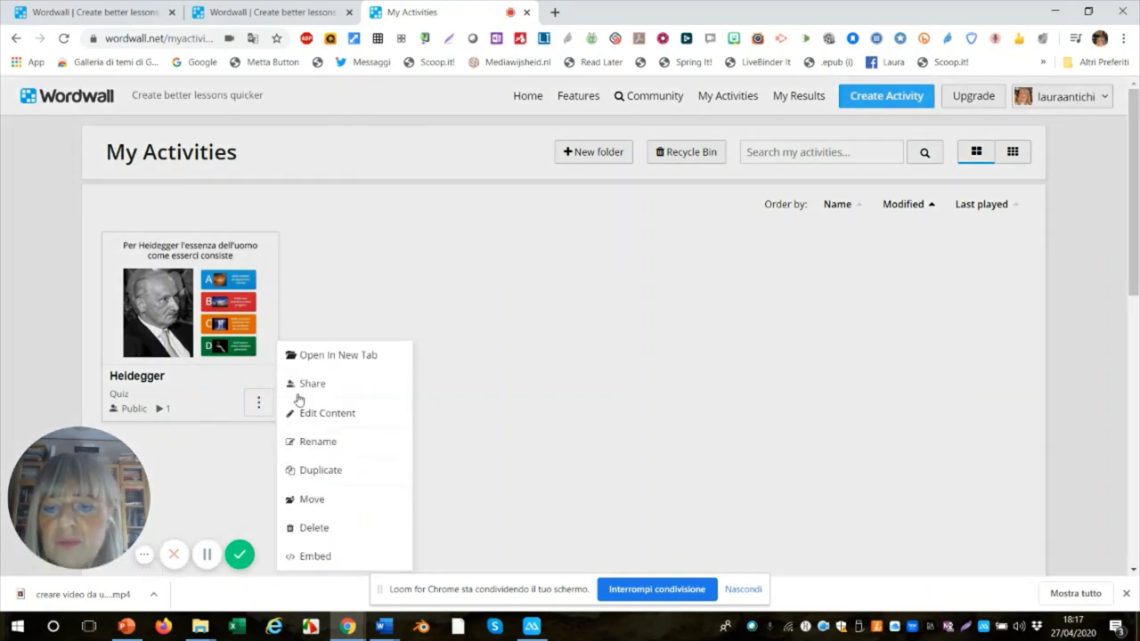